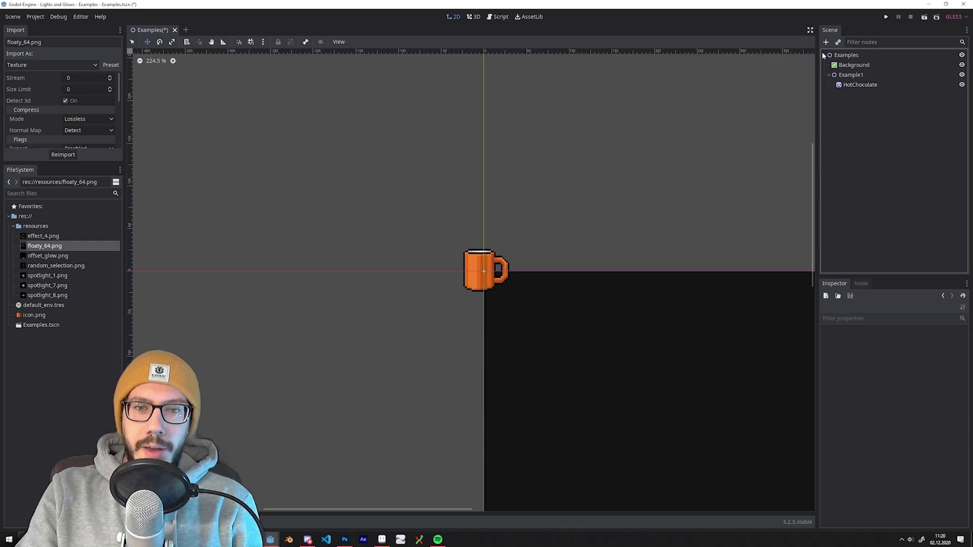
- Add a Particles2D node to the scene and assign a new CanvasItemMaterial as its material
{"action": "left_click", "coordinate": [826, 42]}
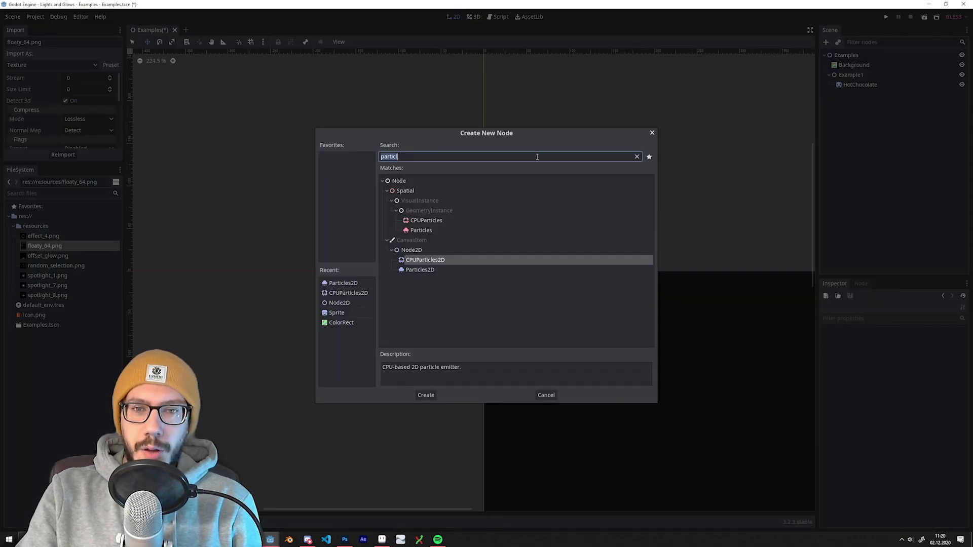
{"action": "double_click", "coordinate": [426, 268]}
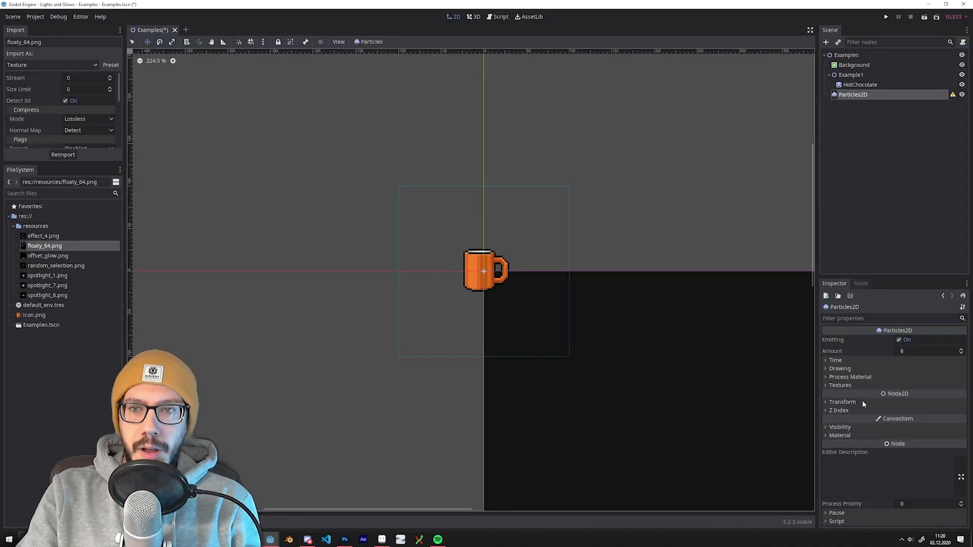
{"action": "left_click", "coordinate": [871, 437]}
{"action": "left_click", "coordinate": [917, 444]}
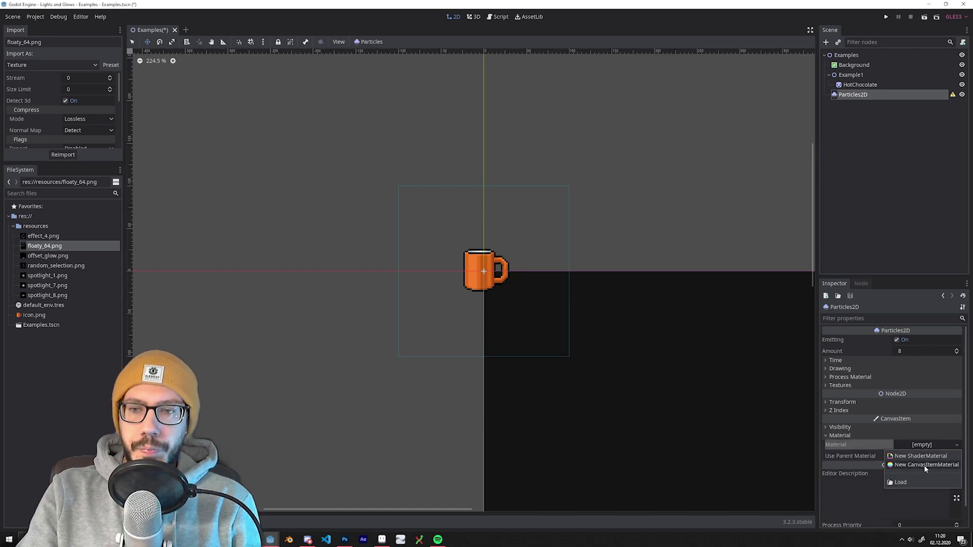
{"action": "left_click", "coordinate": [923, 465]}
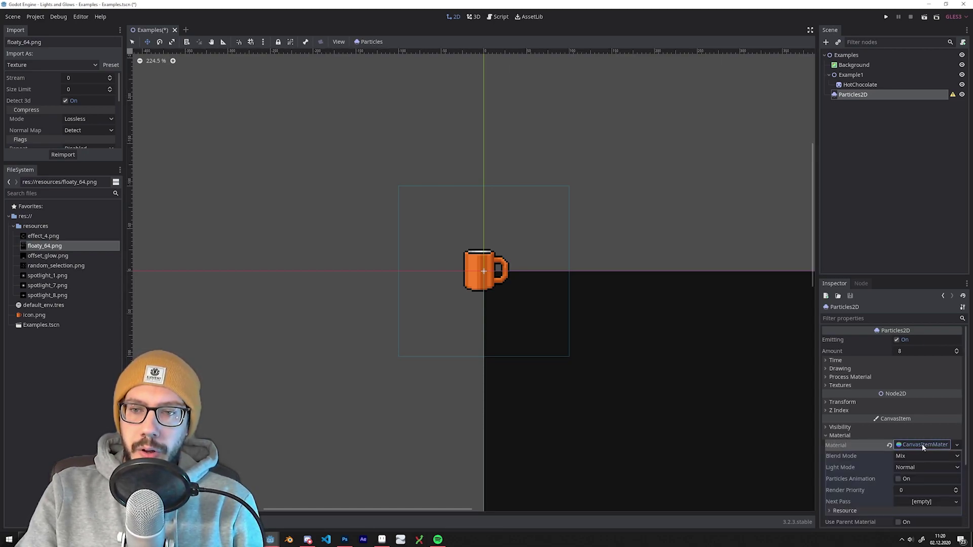
- Enable particles animation on the canvas material with 7 horizontal and 7 vertical frames
{"action": "scroll", "coordinate": [910, 431], "scroll_direction": "down", "scroll_amount": 2}
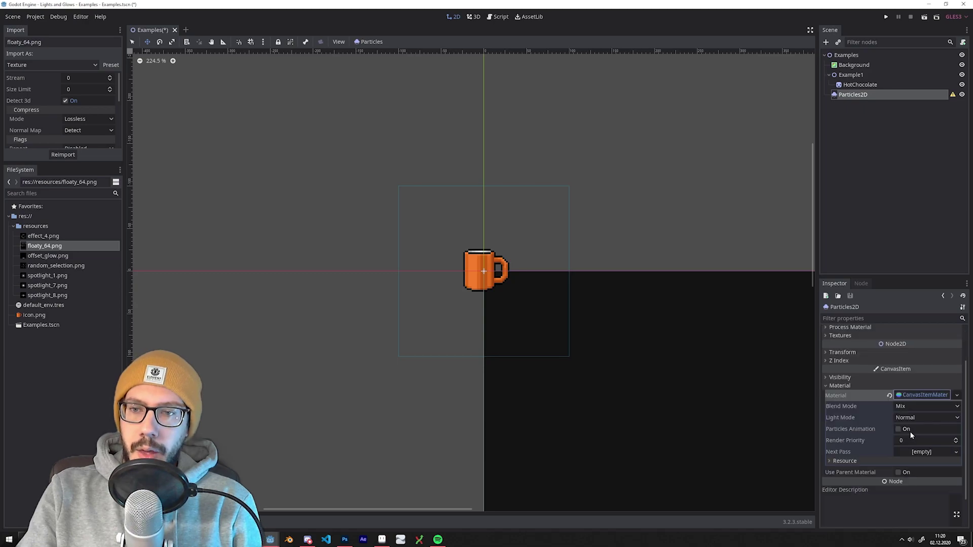
{"action": "left_click", "coordinate": [901, 432]}
{"action": "left_click", "coordinate": [907, 441]}
{"action": "type", "text": "8"}
{"action": "left_click", "coordinate": [907, 455]}
{"action": "type", "text": "7"}
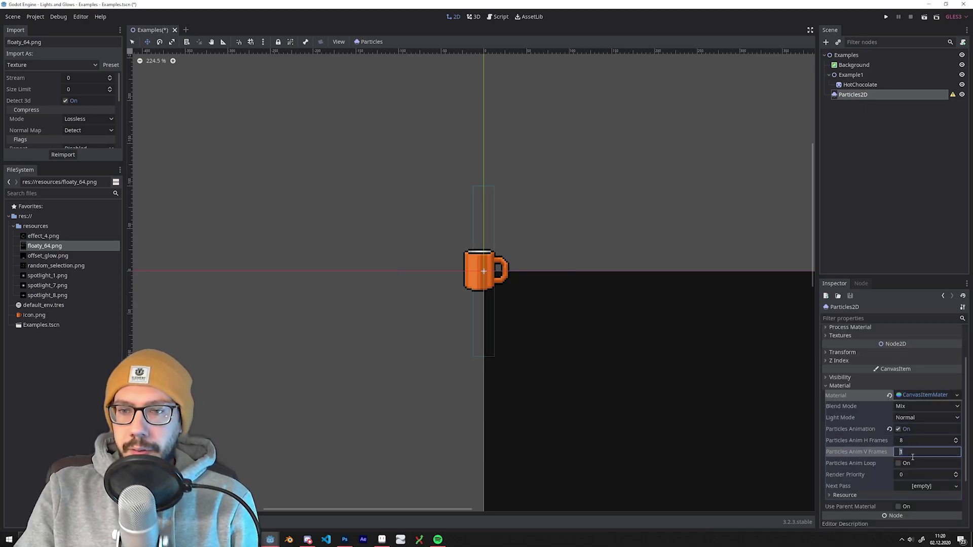
{"action": "left_click", "coordinate": [904, 440]}
{"action": "type", "text": "7"}
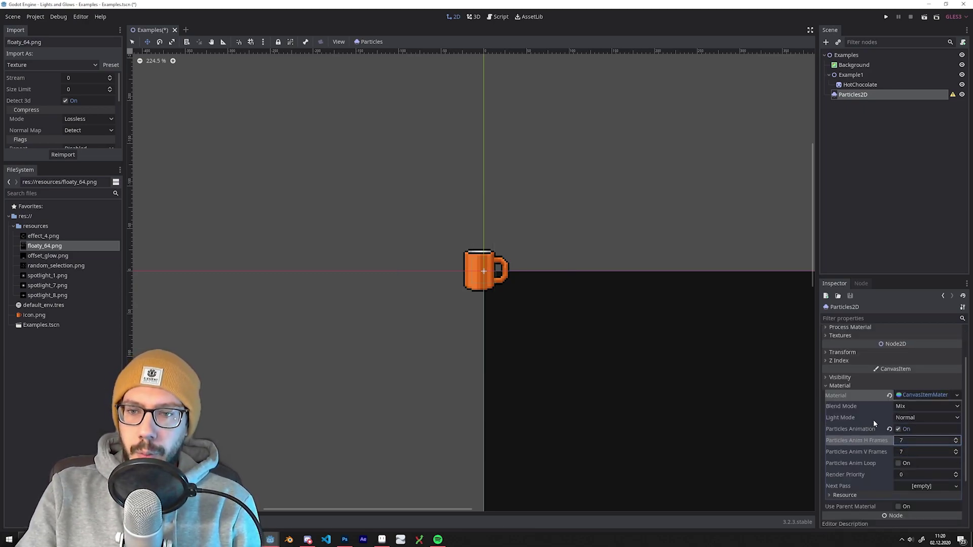
- Set the canvas material's blend mode to Add and use floaty_64.png as the particle texture
{"action": "scroll", "coordinate": [898, 446], "scroll_direction": "up", "scroll_amount": 2}
{"action": "left_click", "coordinate": [927, 456]}
{"action": "left_click", "coordinate": [912, 474]}
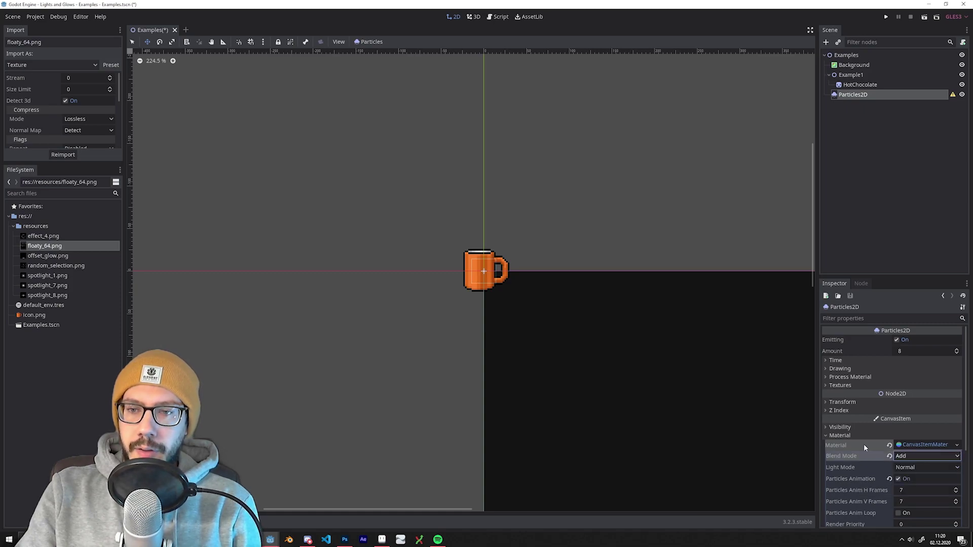
{"action": "left_click", "coordinate": [841, 387]}
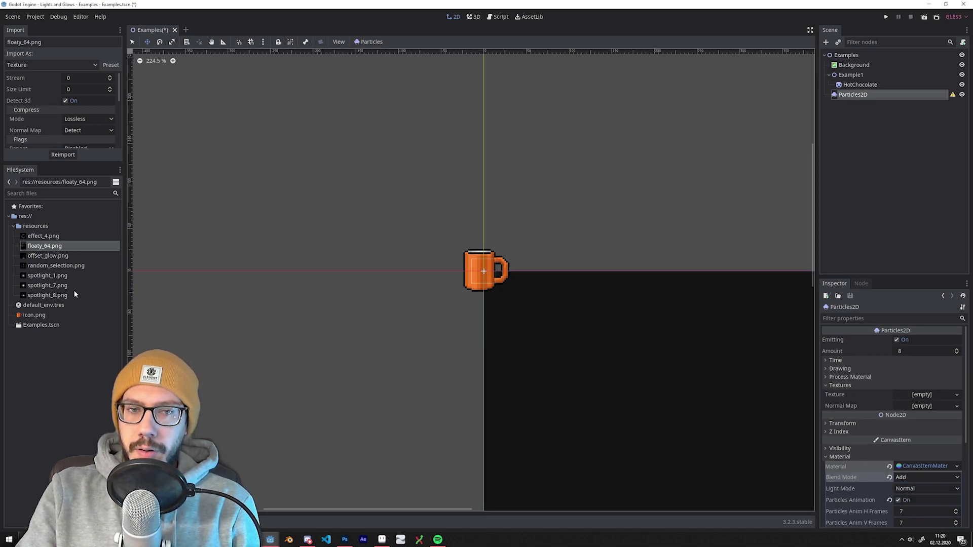
{"action": "left_click_drag", "start_coordinate": [48, 246], "coordinate": [933, 394]}
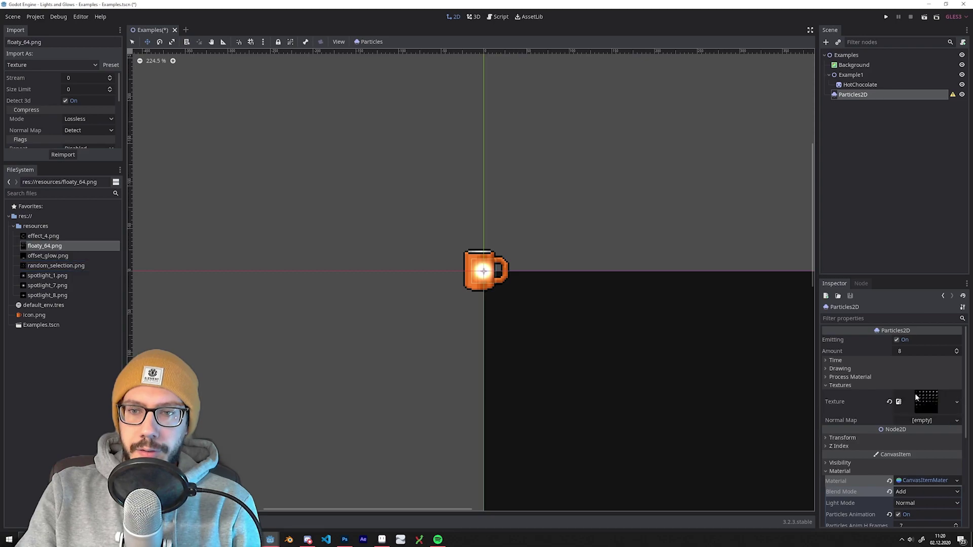
{"action": "left_click", "coordinate": [842, 385]}
- Give the particles a new ParticlesMaterial as process material and show its properties
{"action": "left_click", "coordinate": [856, 377]}
{"action": "left_click", "coordinate": [930, 387]}
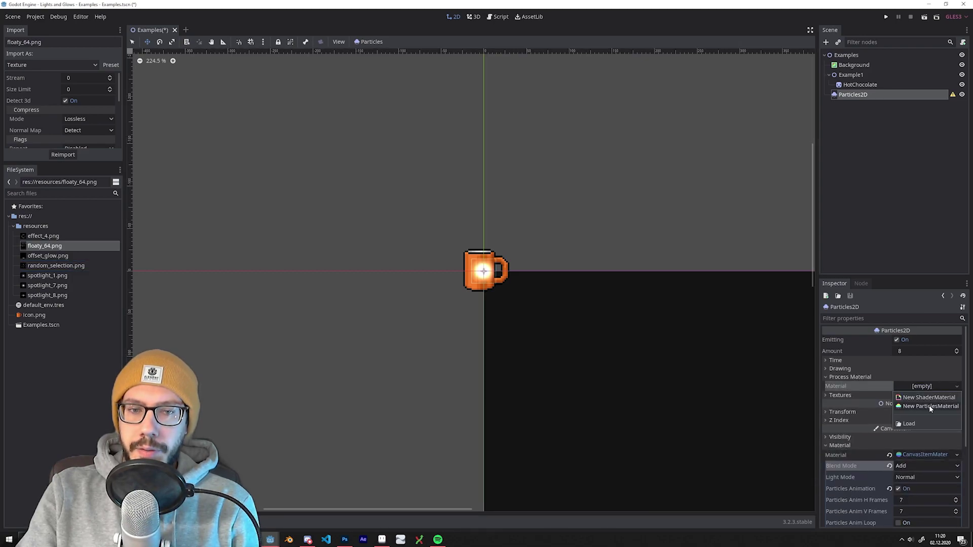
{"action": "left_click", "coordinate": [930, 407]}
{"action": "left_click", "coordinate": [920, 387]}
- Set the animation speed of the particle process material to 1
{"action": "scroll", "coordinate": [878, 402], "scroll_direction": "down", "scroll_amount": 2}
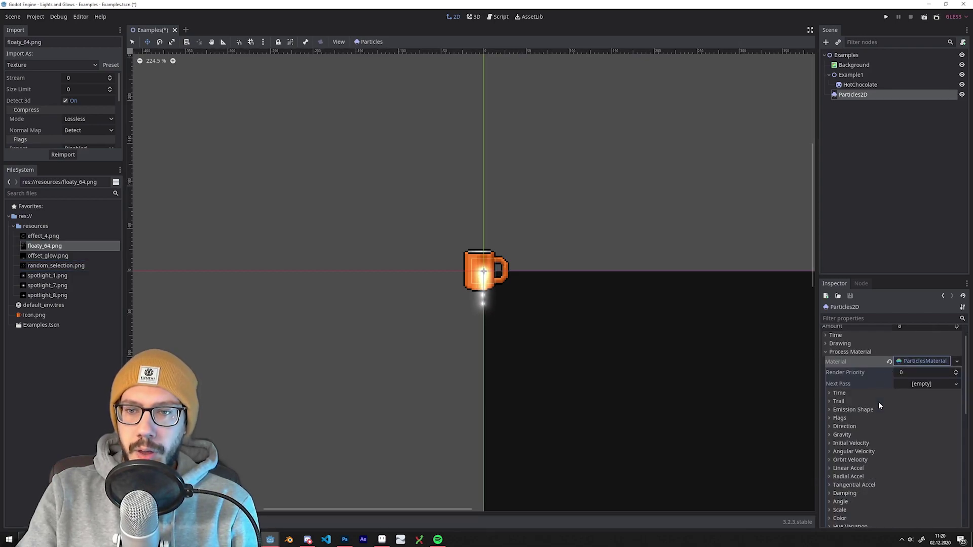
{"action": "scroll", "coordinate": [872, 394], "scroll_direction": "down", "scroll_amount": 2}
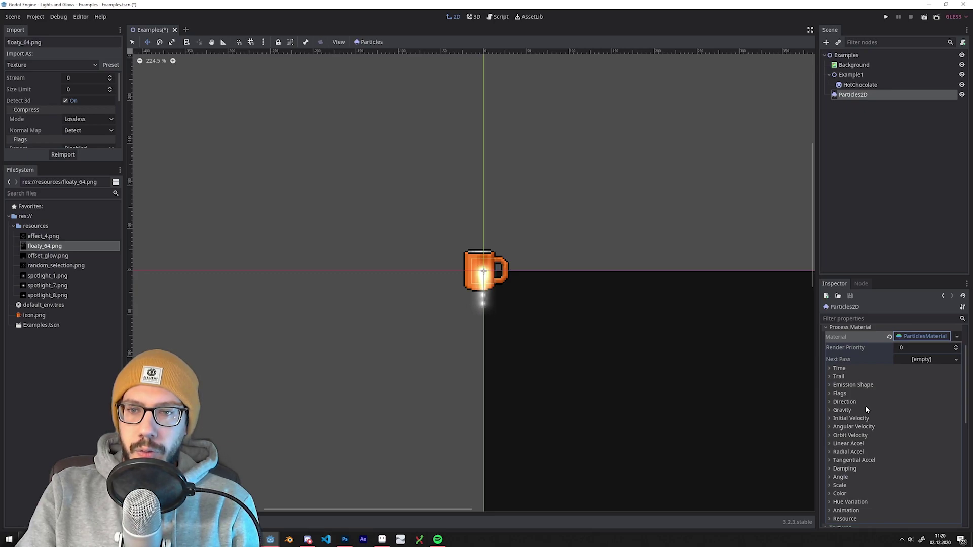
{"action": "scroll", "coordinate": [862, 421], "scroll_direction": "down", "scroll_amount": 2}
{"action": "left_click", "coordinate": [856, 483]}
{"action": "scroll", "coordinate": [878, 455], "scroll_direction": "down", "scroll_amount": 4}
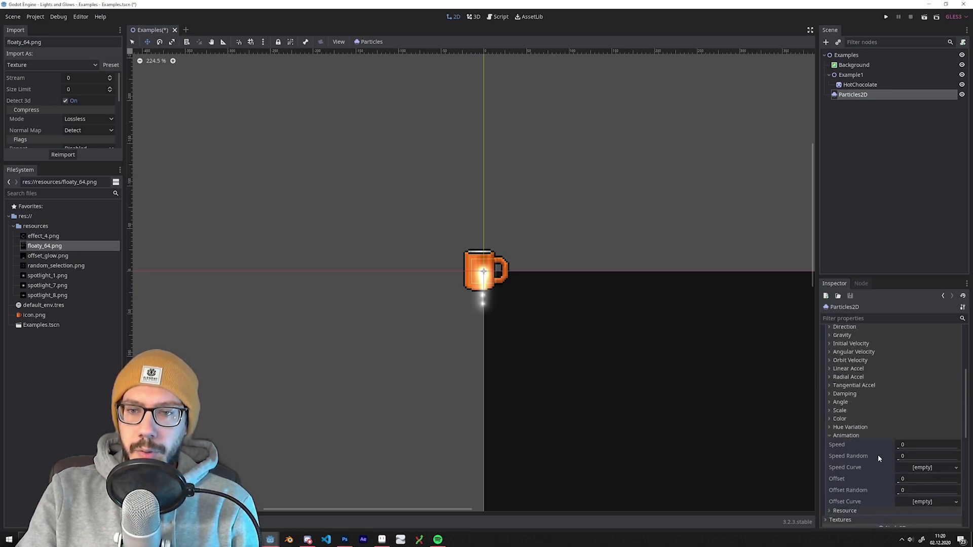
{"action": "left_click", "coordinate": [900, 446]}
{"action": "type", "text": "1"}
{"action": "key", "text": "Return"}
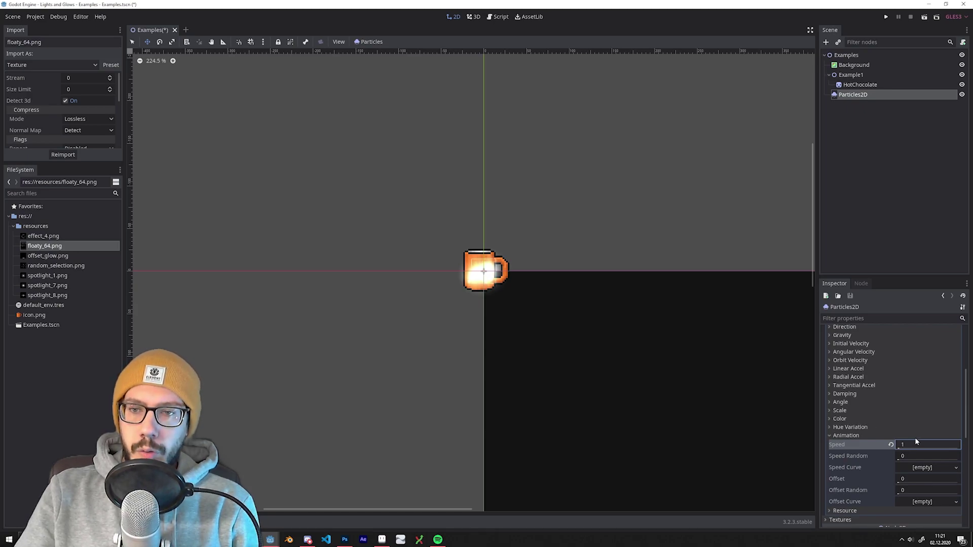
- Set the lifetime of the particles to 2
{"action": "scroll", "coordinate": [873, 409], "scroll_direction": "up", "scroll_amount": 5}
{"action": "left_click", "coordinate": [861, 360]}
{"action": "left_click", "coordinate": [914, 369]}
{"action": "type", "text": "2"}
{"action": "key", "text": "Return"}
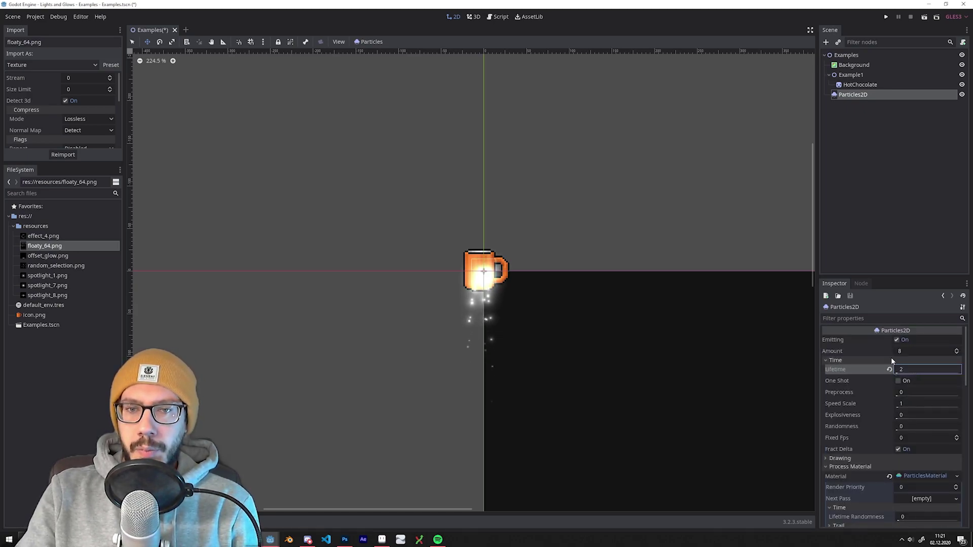
- Set the particle angle to 360 with an angle randomness of 1
{"action": "scroll", "coordinate": [872, 385], "scroll_direction": "down", "scroll_amount": 5}
{"action": "left_click", "coordinate": [840, 452]}
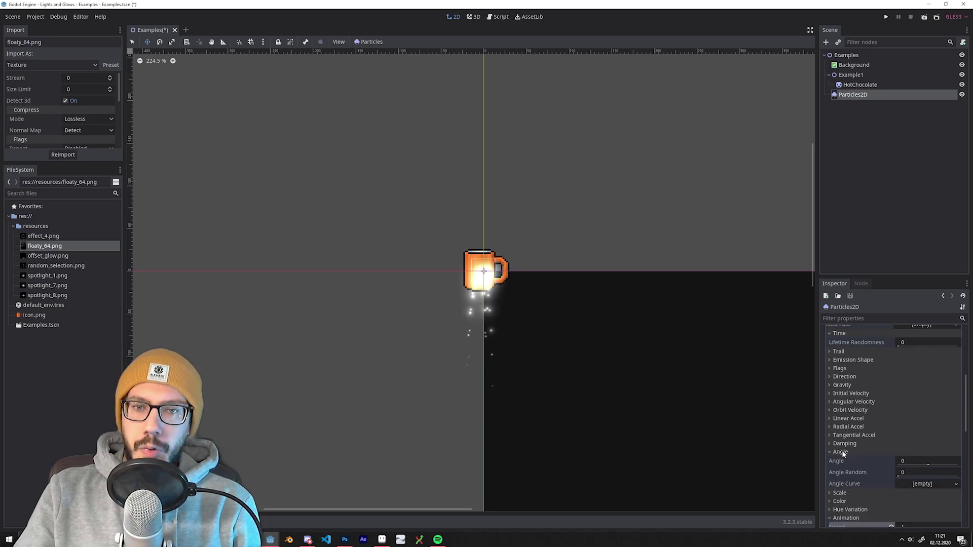
{"action": "left_click", "coordinate": [920, 461]}
{"action": "key", "text": "Tab"}
{"action": "type", "text": "1"}
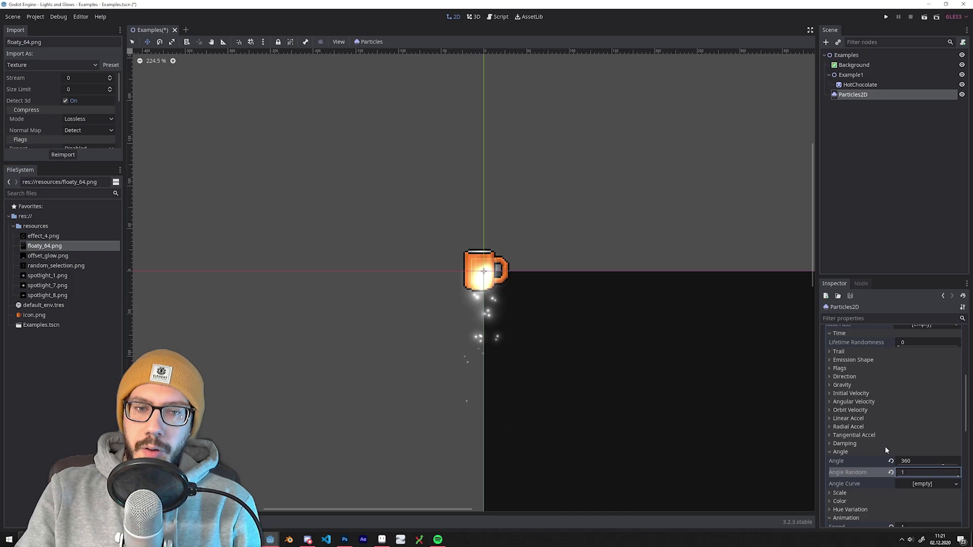
- Move the particle emitter off the mug onto the dark background below and to its right
{"action": "left_click", "coordinate": [686, 352]}
{"action": "left_click_drag", "start_coordinate": [548, 293], "coordinate": [615, 346]}
{"action": "middle_click_drag", "start_coordinate": [650, 350], "coordinate": [610, 321]}
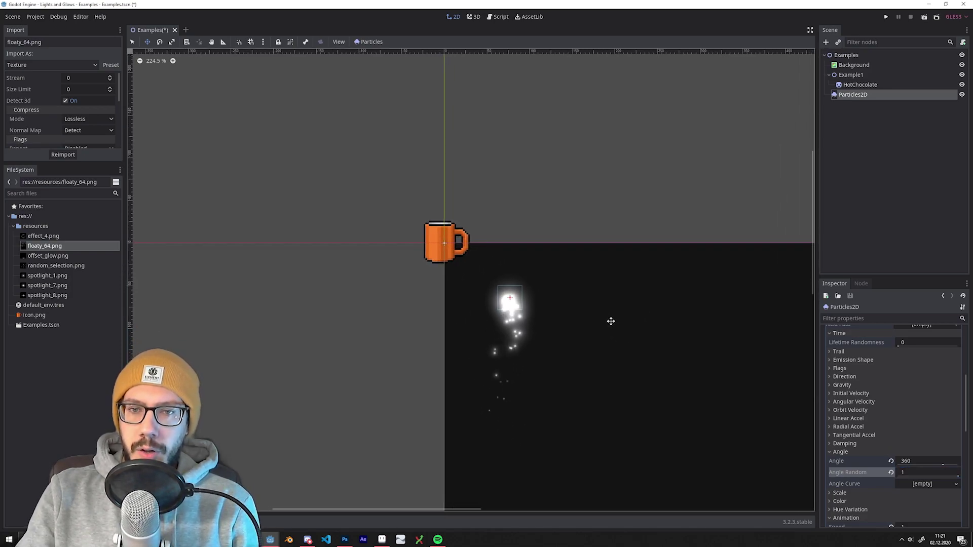
- Set the angular velocity of the particles to 100 with a velocity randomness of 1
{"action": "left_click", "coordinate": [840, 451]}
{"action": "left_click", "coordinate": [854, 402]}
{"action": "left_click", "coordinate": [928, 411]}
{"action": "type", "text": "300"}
{"action": "key", "text": "Tab"}
{"action": "type", "text": "1"}
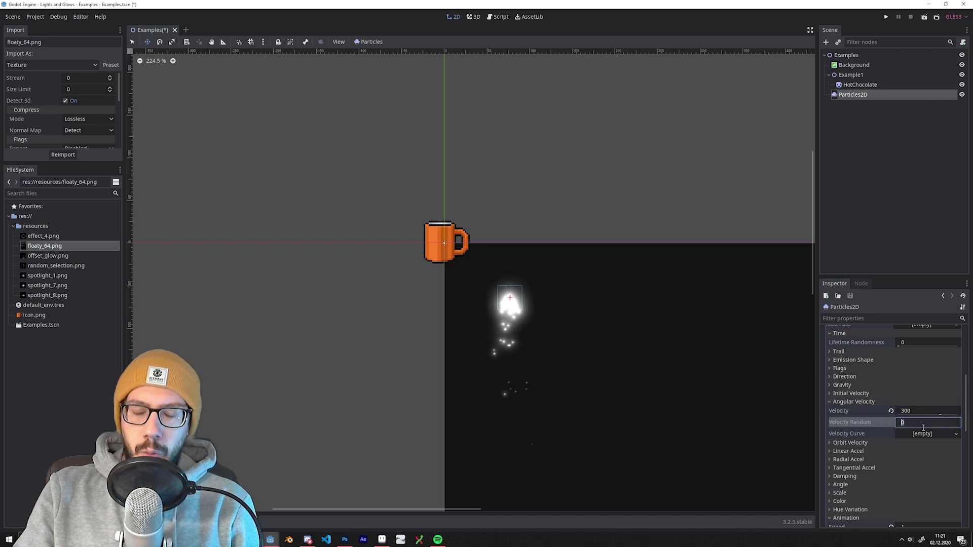
{"action": "left_click", "coordinate": [919, 411]}
{"action": "type", "text": "10"}
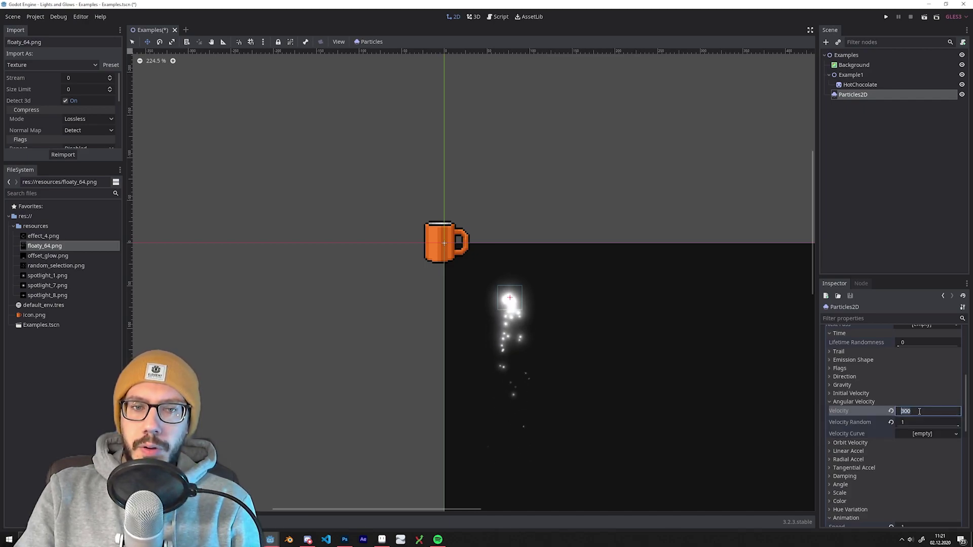
{"action": "type", "text": "0"}
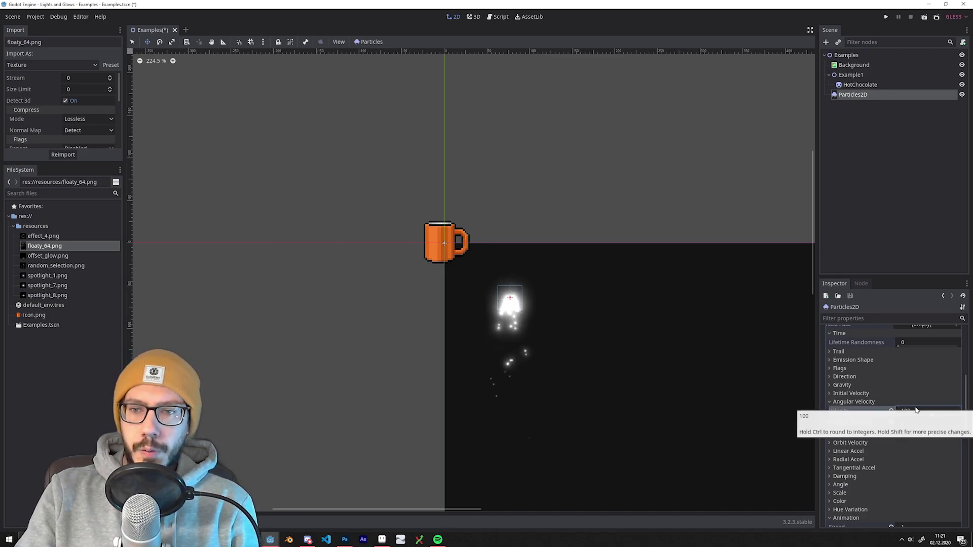
- Set the emission shape of the particles to Sphere with a radius of 16
{"action": "left_click", "coordinate": [859, 401]}
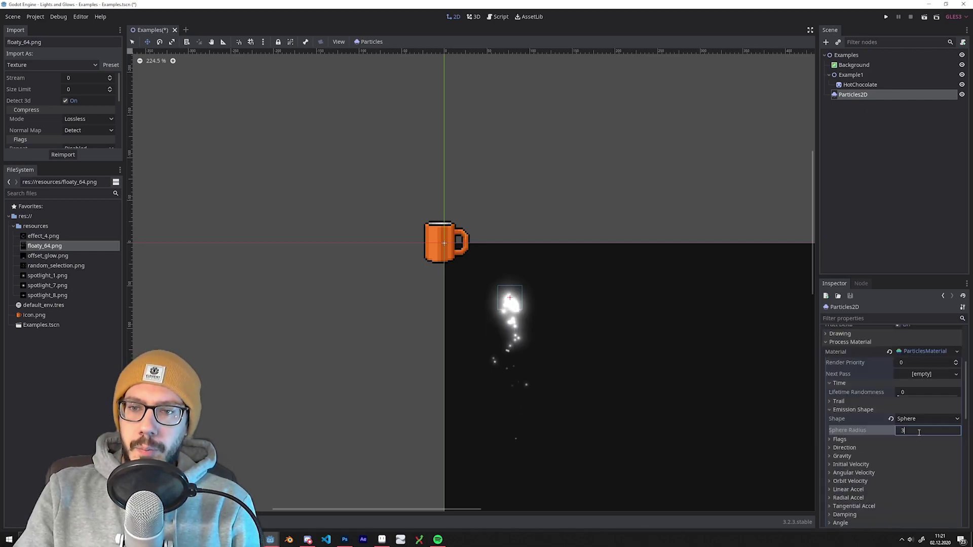
{"action": "type", "text": "3"}
{"action": "key", "text": "Return"}
{"action": "left_click", "coordinate": [918, 431]}
{"action": "type", "text": "16"}
{"action": "key", "text": "Return"}
{"action": "key", "text": "Return"}
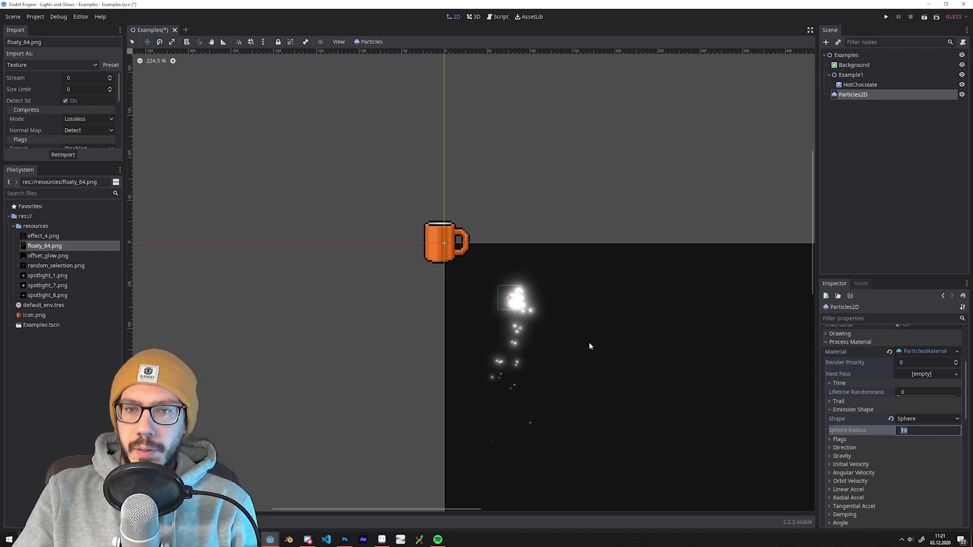
- Set the spread of the particle direction to 180
{"action": "left_click", "coordinate": [847, 410]}
{"action": "left_click", "coordinate": [845, 427]}
{"action": "left_click", "coordinate": [917, 455]}
{"action": "type", "text": "180"}
{"action": "key", "text": "Return"}
- Set the initial velocity of the particles to 50
{"action": "scroll", "coordinate": [856, 458], "scroll_direction": "down", "scroll_amount": 2}
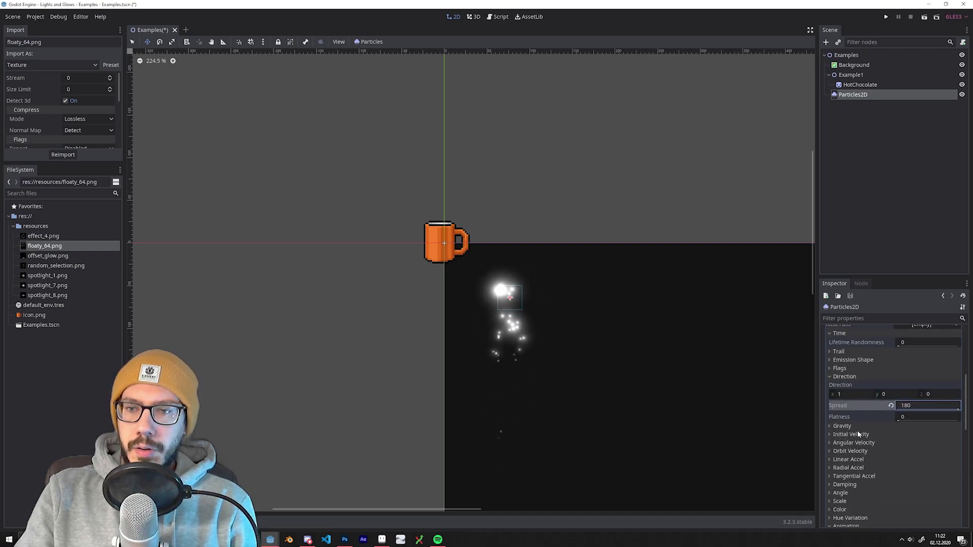
{"action": "left_click", "coordinate": [856, 433]}
{"action": "left_click", "coordinate": [904, 445]}
{"action": "type", "text": "50"}
{"action": "key", "text": "Return"}
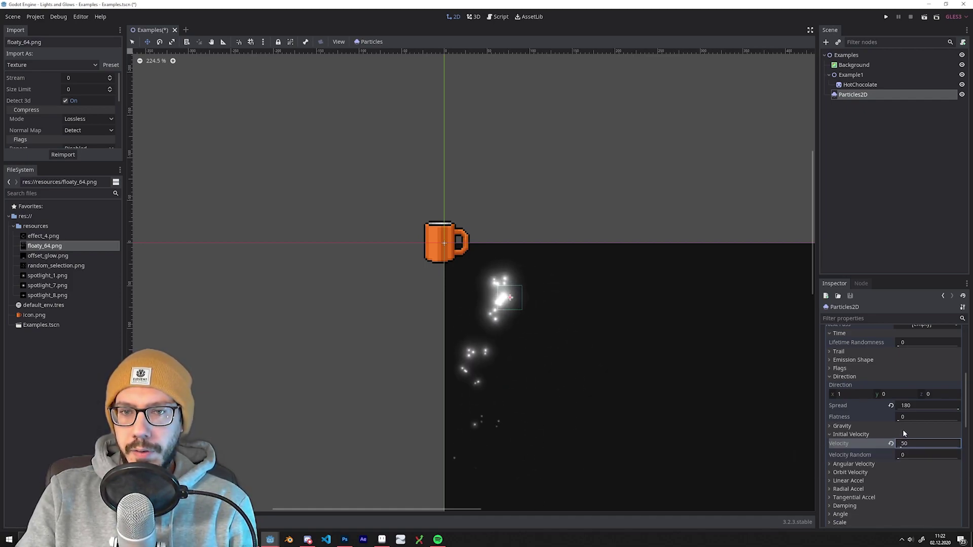
- Set the y gravity of the particles to -100 so they rise
{"action": "scroll", "coordinate": [882, 426], "scroll_direction": "down", "scroll_amount": 3}
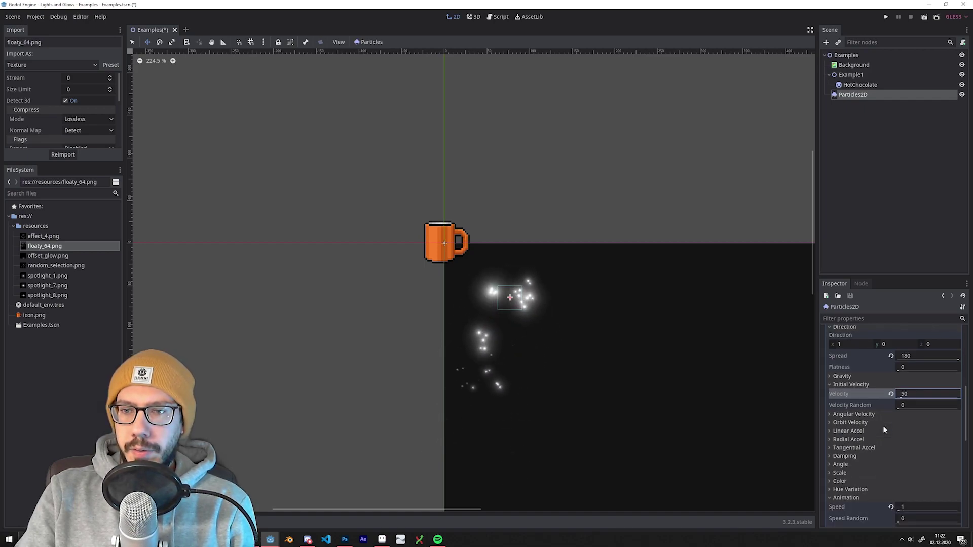
{"action": "left_click", "coordinate": [842, 351]}
{"action": "left_click", "coordinate": [895, 369]}
{"action": "type", "text": "-1"}
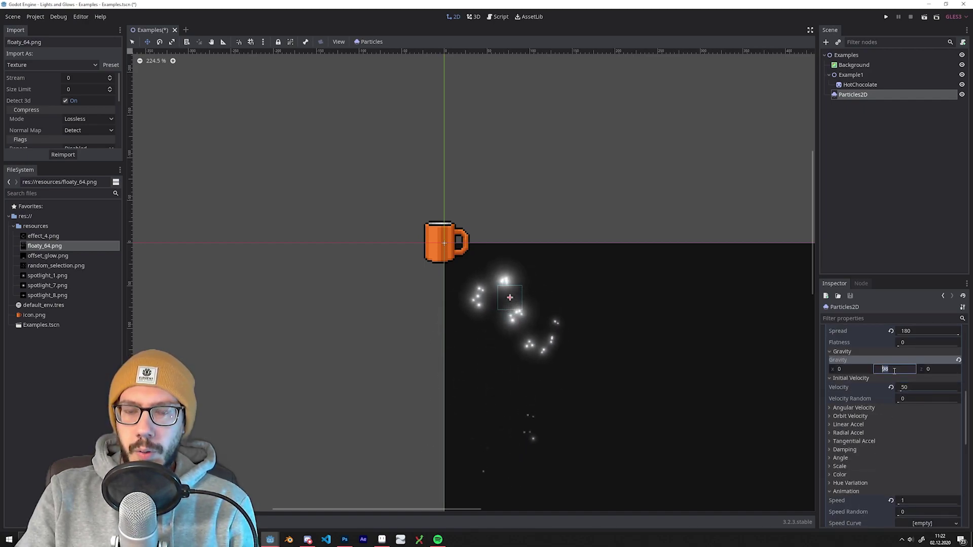
{"action": "type", "text": "00"}
{"action": "key", "text": "Return"}
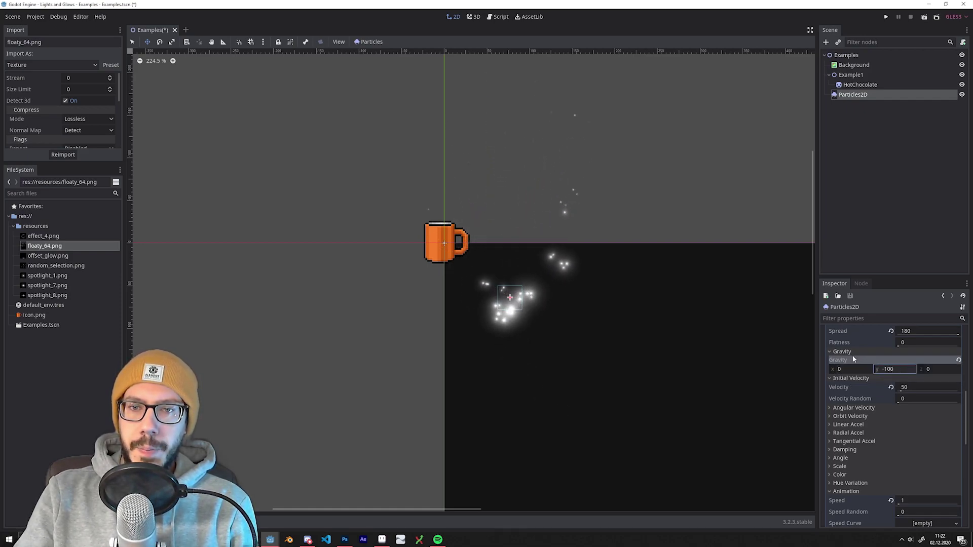
{"action": "left_click", "coordinate": [842, 351]}
- Set the amount of emitted particles to 40
{"action": "scroll", "coordinate": [877, 370], "scroll_direction": "up", "scroll_amount": 10}
{"action": "left_click", "coordinate": [915, 351]}
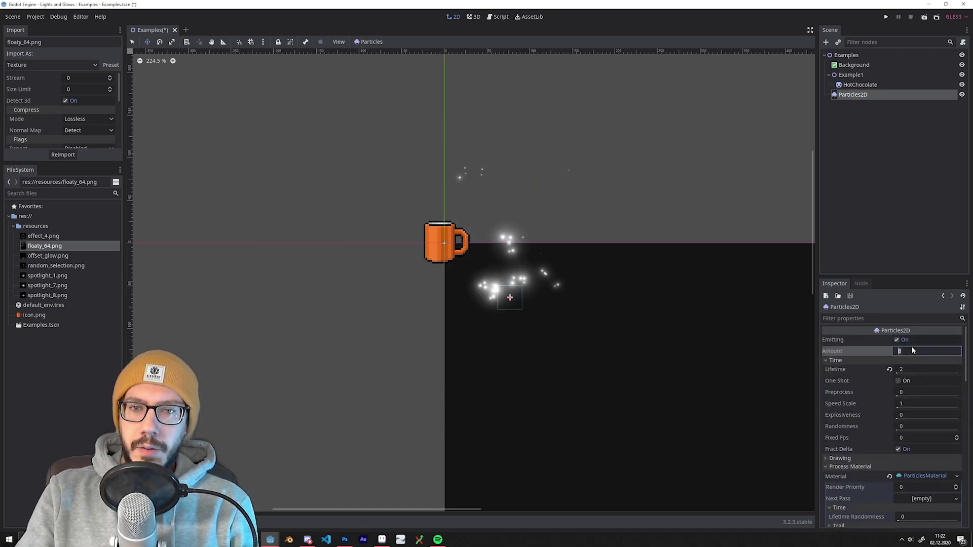
{"action": "type", "text": "40"}
{"action": "key", "text": "Return"}
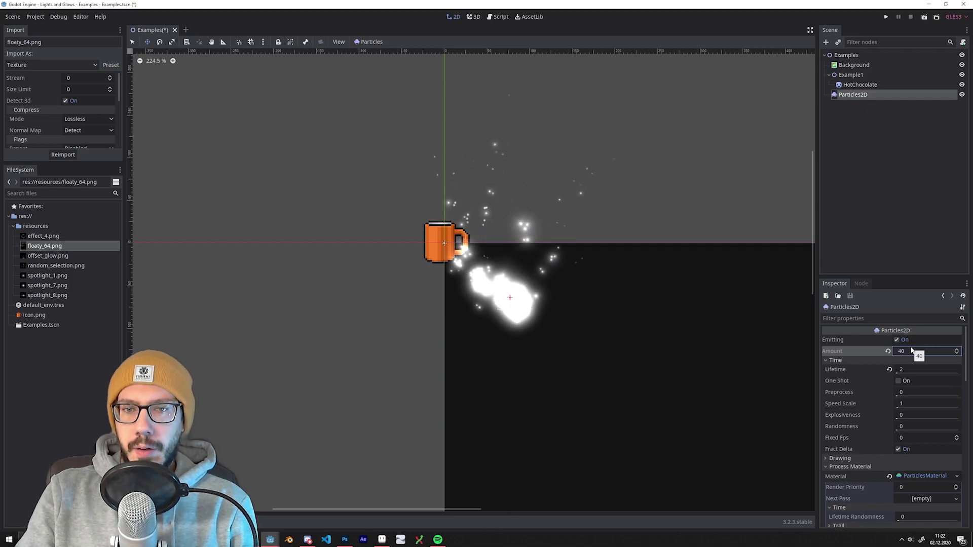
- Set the lifetime of the particles to 1.5
{"action": "scroll", "coordinate": [865, 446], "scroll_direction": "down", "scroll_amount": 3}
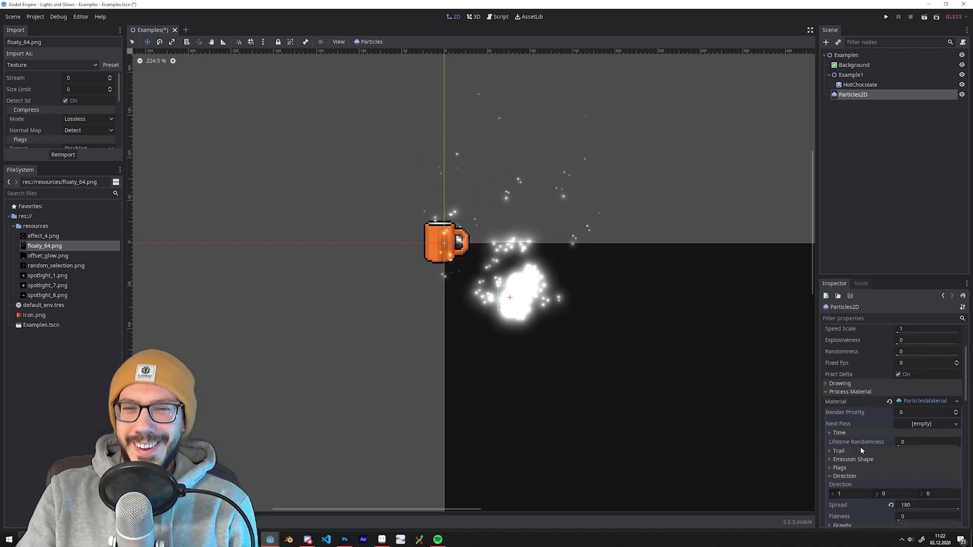
{"action": "scroll", "coordinate": [885, 389], "scroll_direction": "up", "scroll_amount": 3}
{"action": "left_click", "coordinate": [881, 372]}
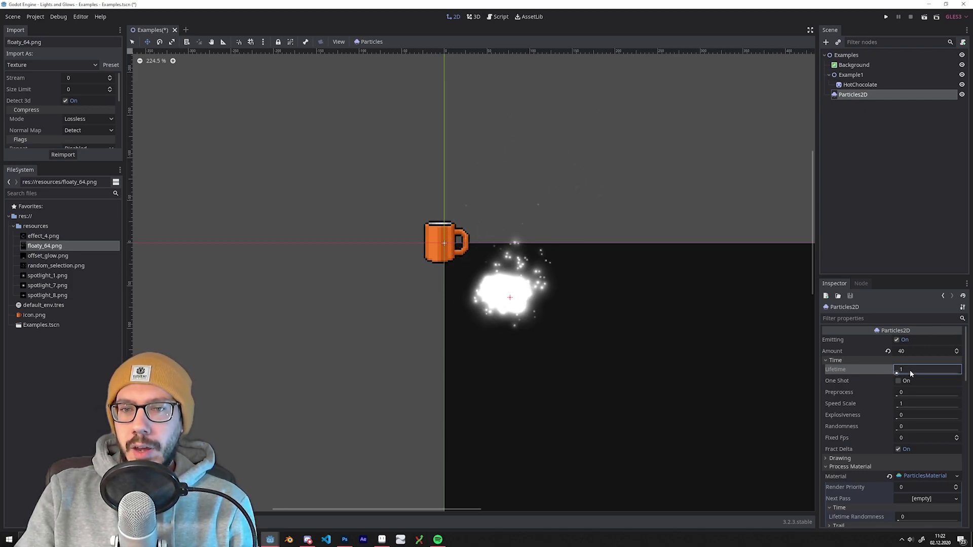
{"action": "type", "text": ".5"}
{"action": "key", "text": "Return"}
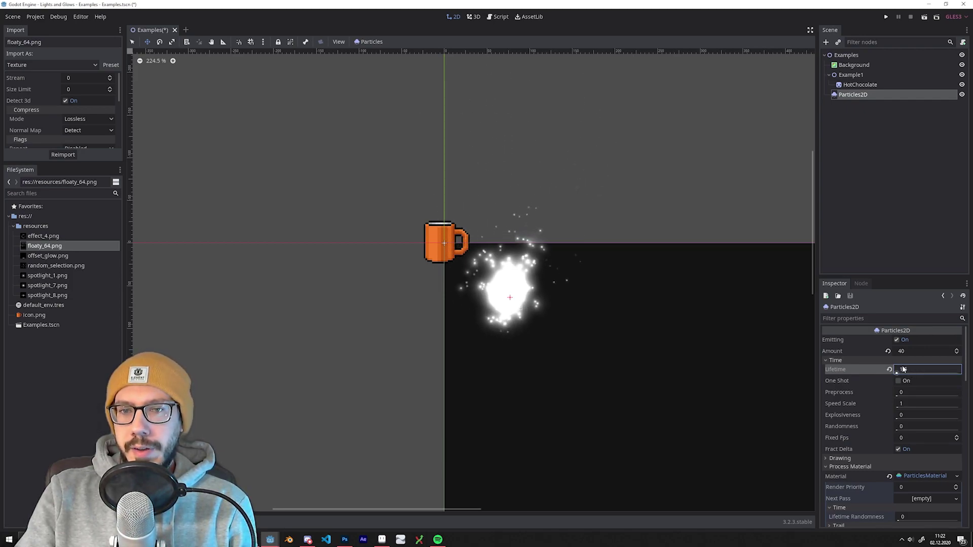
{"action": "left_click", "coordinate": [847, 358]}
- Move Particles2D into Example1 before HotChocolate and centre the emitter behind the mug
{"action": "left_click_drag", "start_coordinate": [847, 94], "coordinate": [846, 82]}
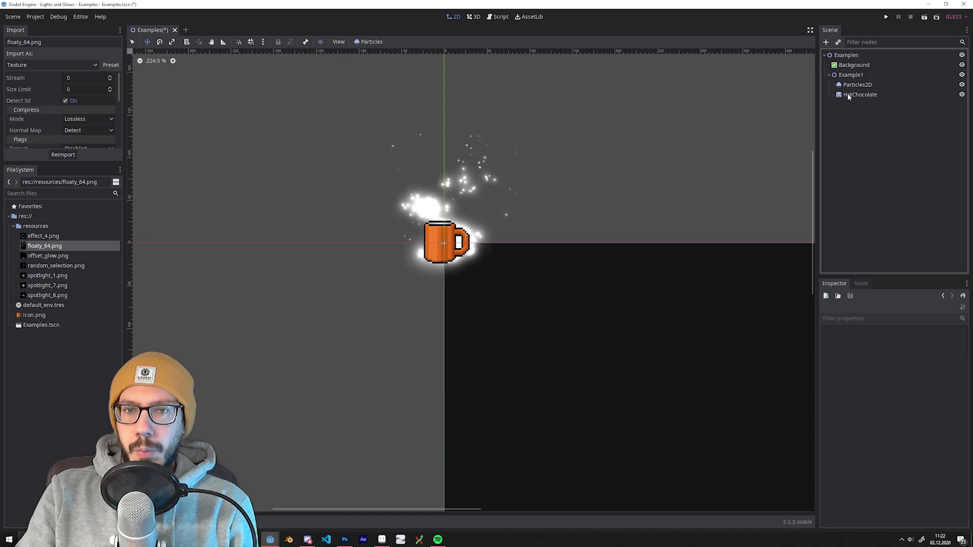
{"action": "left_click", "coordinate": [850, 96]}
{"action": "middle_click_drag", "start_coordinate": [493, 228], "coordinate": [594, 236]}
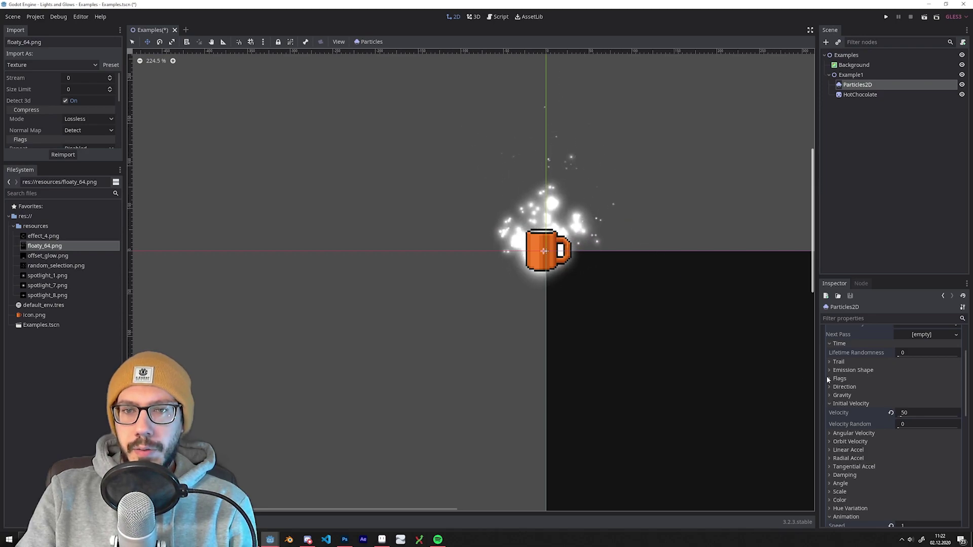
- Give the particles' Color Ramp a new GradientTexture containing a new gradient
{"action": "scroll", "coordinate": [882, 393], "scroll_direction": "down", "scroll_amount": 3}
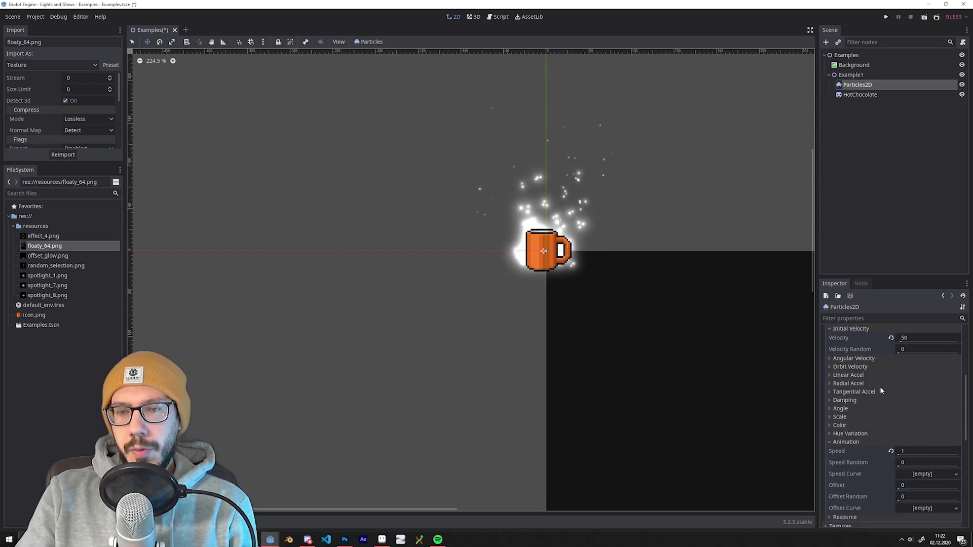
{"action": "left_click", "coordinate": [853, 424]}
{"action": "scroll", "coordinate": [859, 416], "scroll_direction": "down", "scroll_amount": 3}
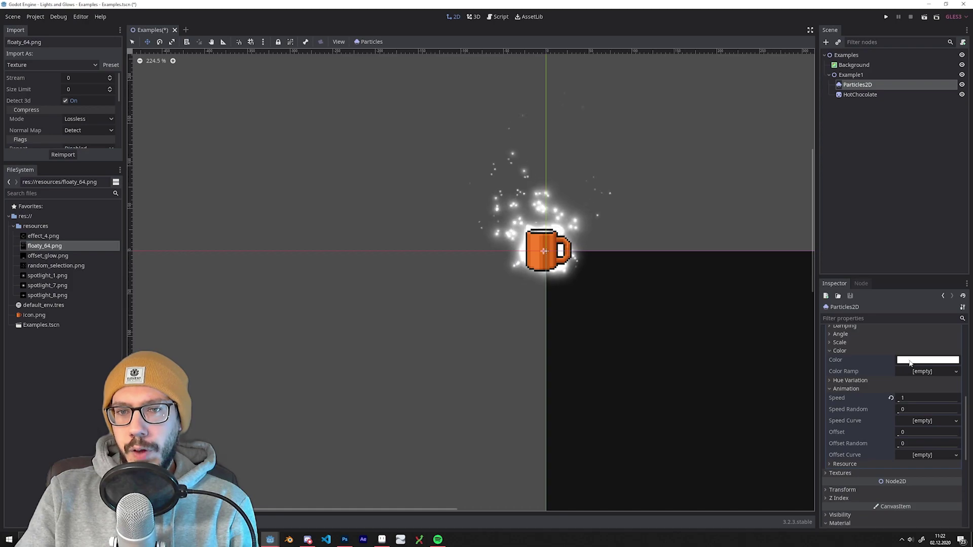
{"action": "left_click", "coordinate": [918, 372]}
{"action": "left_click", "coordinate": [909, 386]}
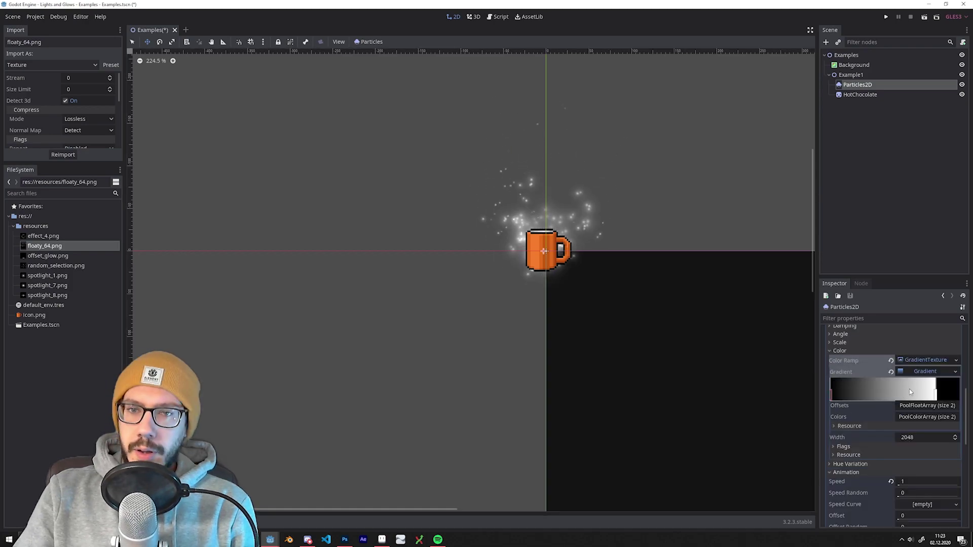
- Set the start stop of the color ramp gradient to dark violet (2e0071)
{"action": "left_click", "coordinate": [950, 390]}
{"action": "mouse_move", "coordinate": [944, 271]}
{"action": "left_mouse_down"}
{"action": "mouse_move", "coordinate": [937, 249]}
{"action": "mouse_move", "coordinate": [938, 260]}
{"action": "left_mouse_up"}
{"action": "left_click_drag", "start_coordinate": [927, 255], "coordinate": [939, 243]}
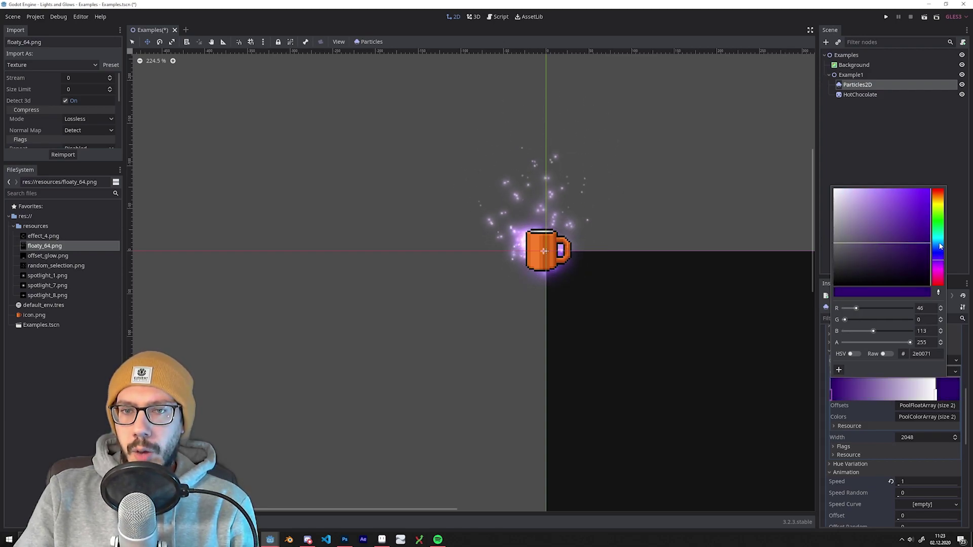
- Set the end stop of the color ramp gradient to magenta (e500ff)
{"action": "left_click", "coordinate": [936, 394]}
{"action": "left_click", "coordinate": [947, 391]}
{"action": "left_click", "coordinate": [939, 269]}
{"action": "left_click_drag", "start_coordinate": [891, 235], "coordinate": [935, 136]}
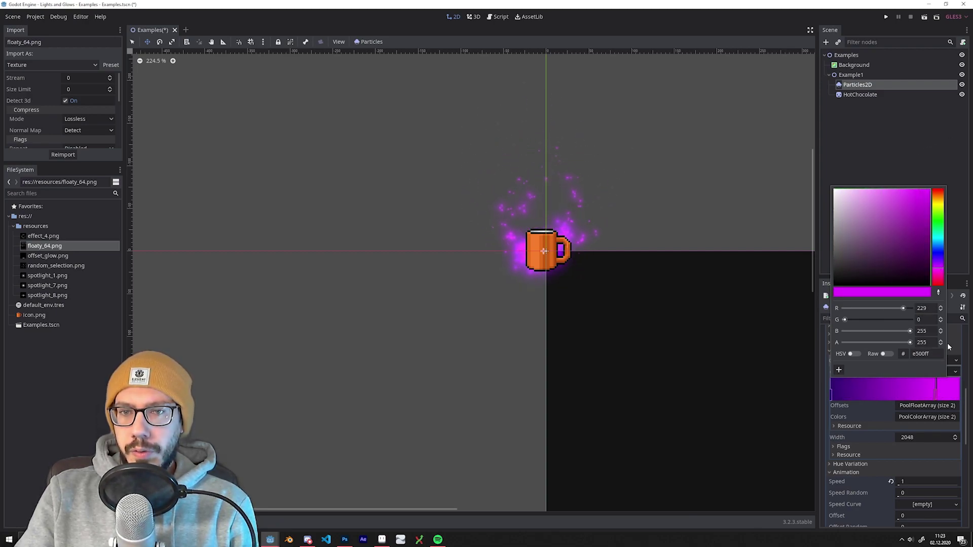
- Copy the magenta stop toward the gradient's middle, at about 40%, and color the end stop light green (abffa6)
{"action": "left_click", "coordinate": [934, 395]}
{"action": "left_click_drag", "start_coordinate": [934, 395], "coordinate": [882, 391]}
{"action": "left_click", "coordinate": [948, 389]}
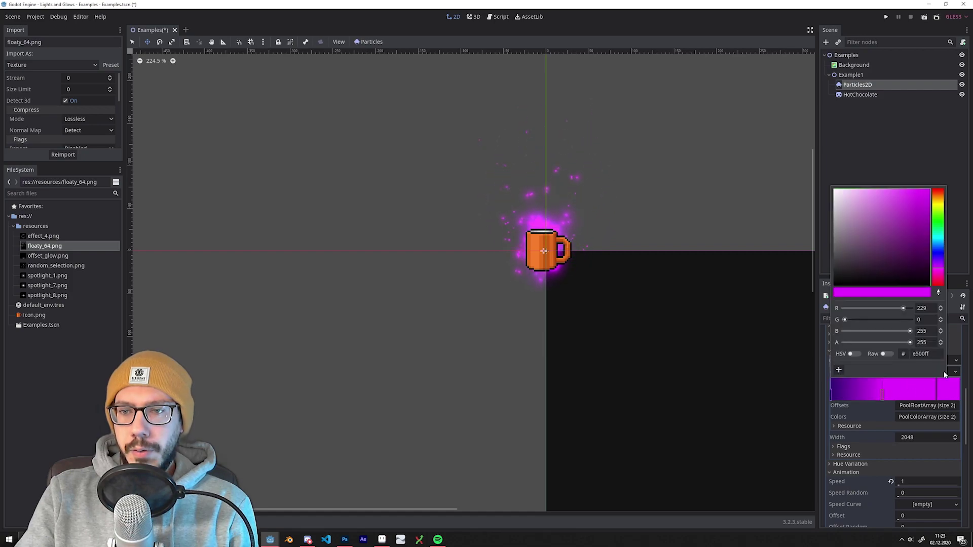
{"action": "mouse_move", "coordinate": [940, 226]}
{"action": "left_mouse_down"}
{"action": "mouse_move", "coordinate": [943, 199]}
{"action": "mouse_move", "coordinate": [945, 222]}
{"action": "left_mouse_up"}
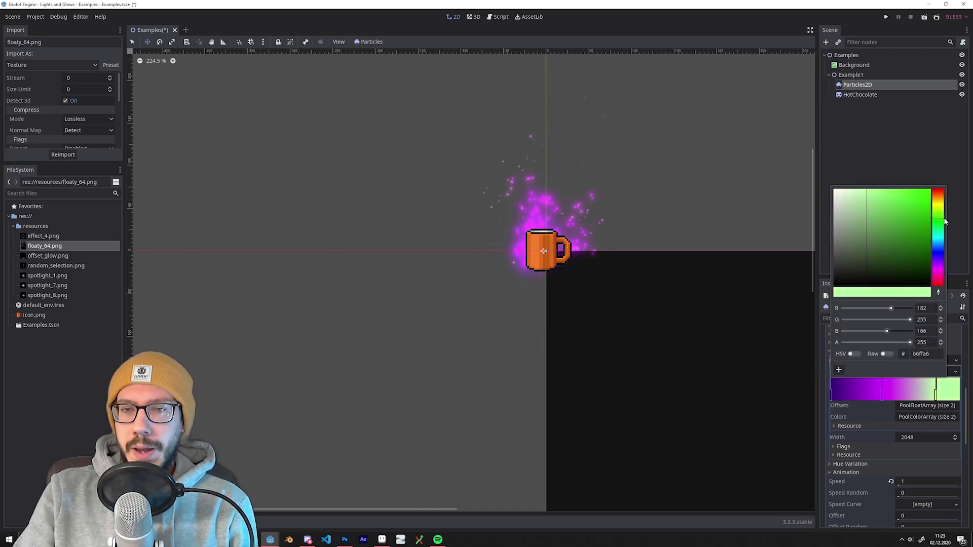
- Move the magenta stop to about 30% of the gradient and copy the green stop to about 55%, recoloring it cyan
{"action": "left_click", "coordinate": [868, 395]}
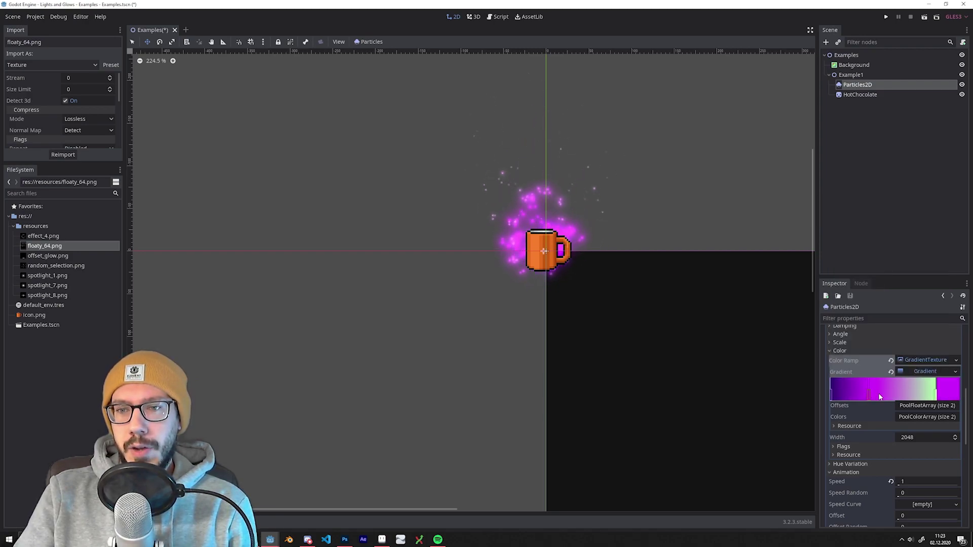
{"action": "left_click_drag", "start_coordinate": [935, 395], "coordinate": [903, 395]}
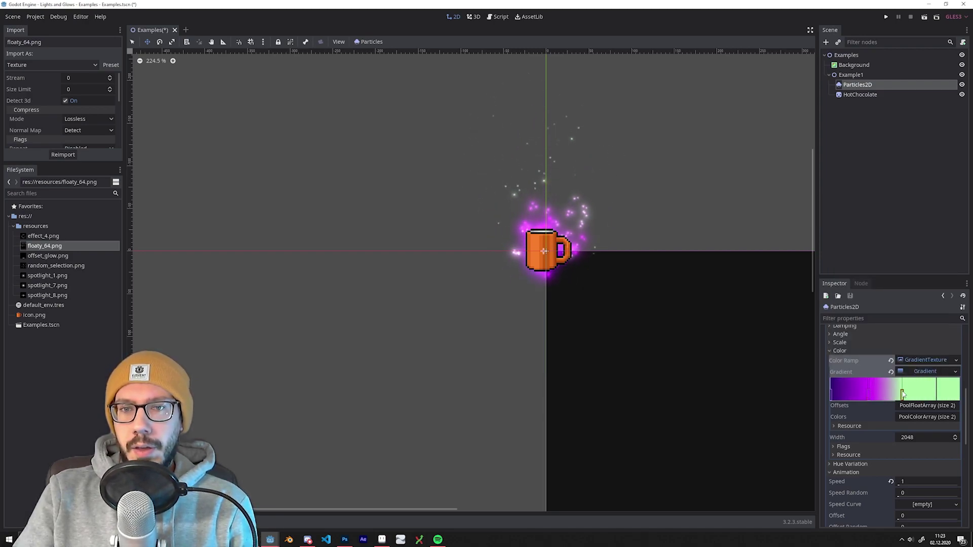
{"action": "left_click", "coordinate": [956, 392]}
{"action": "mouse_move", "coordinate": [894, 221]}
{"action": "left_mouse_down"}
{"action": "mouse_move", "coordinate": [893, 174]}
{"action": "mouse_move", "coordinate": [910, 168]}
{"action": "left_mouse_up"}
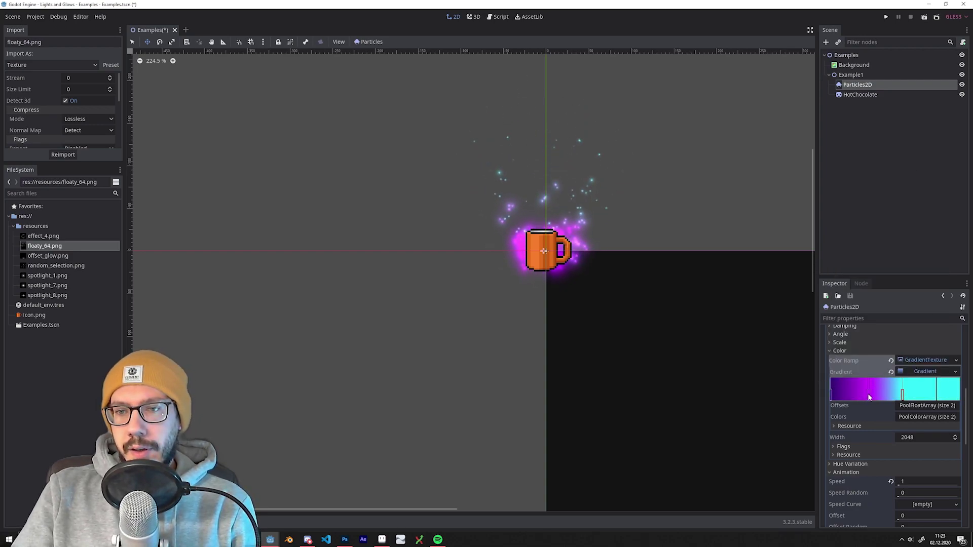
- Darken the gradient's magenta stop to purple (8700a3)
{"action": "left_click", "coordinate": [868, 394]}
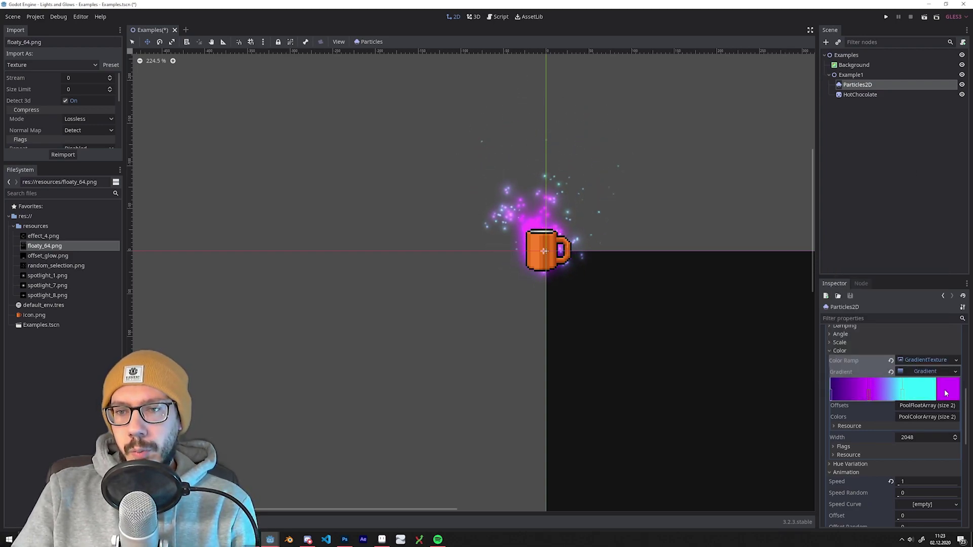
{"action": "left_click", "coordinate": [945, 392]}
{"action": "left_click_drag", "start_coordinate": [924, 198], "coordinate": [956, 227]}
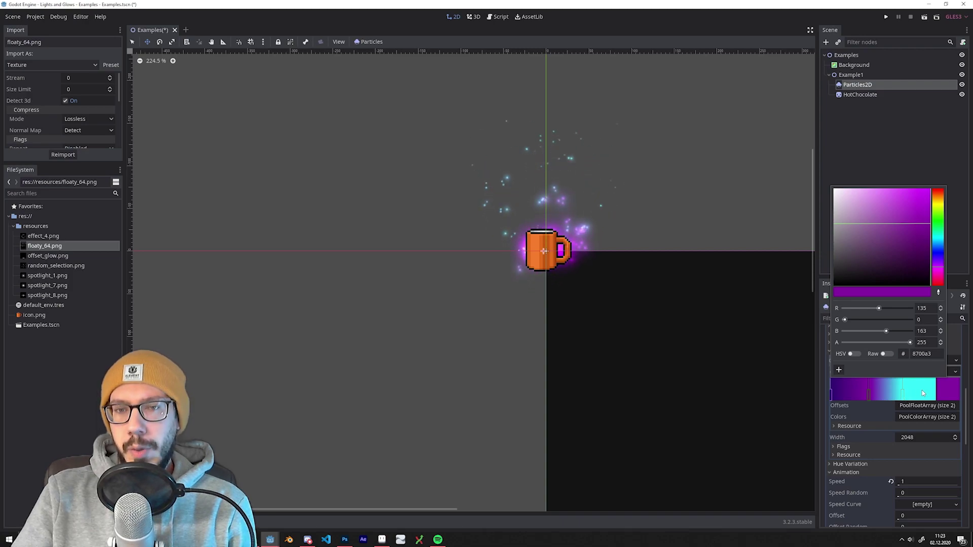
- Set the gradient's end stop to a near-white cyan (e6fffe) and collapse the particles' color settings
{"action": "left_click_drag", "start_coordinate": [928, 393], "coordinate": [936, 393]}
{"action": "left_click", "coordinate": [947, 391]}
{"action": "left_click_drag", "start_coordinate": [847, 195], "coordinate": [843, 187]}
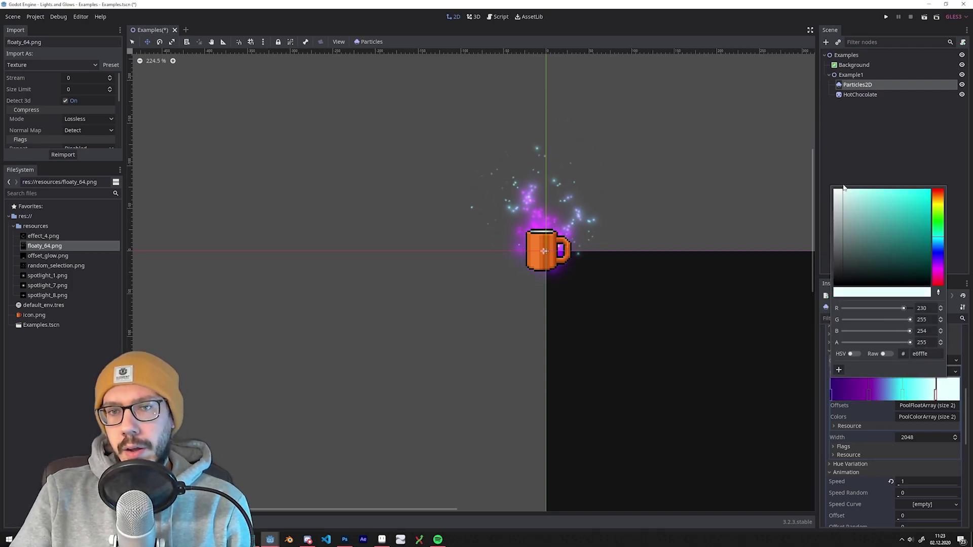
{"action": "left_click", "coordinate": [823, 397]}
{"action": "scroll", "coordinate": [847, 355], "scroll_direction": "up", "scroll_amount": 4}
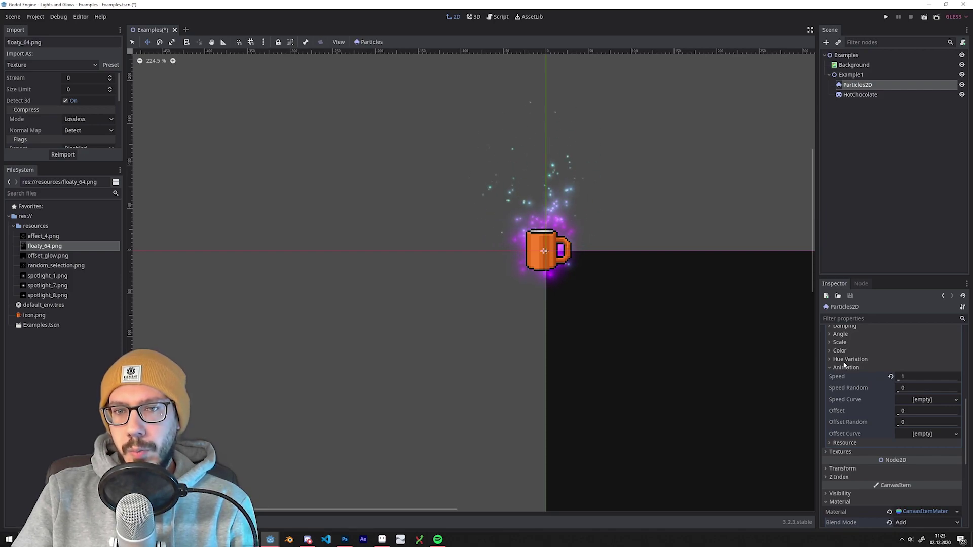
- Try a hue Variation of 0.2 with a Variation Random of 0.05 on the particles
{"action": "left_click", "coordinate": [850, 359]}
{"action": "left_click", "coordinate": [917, 381]}
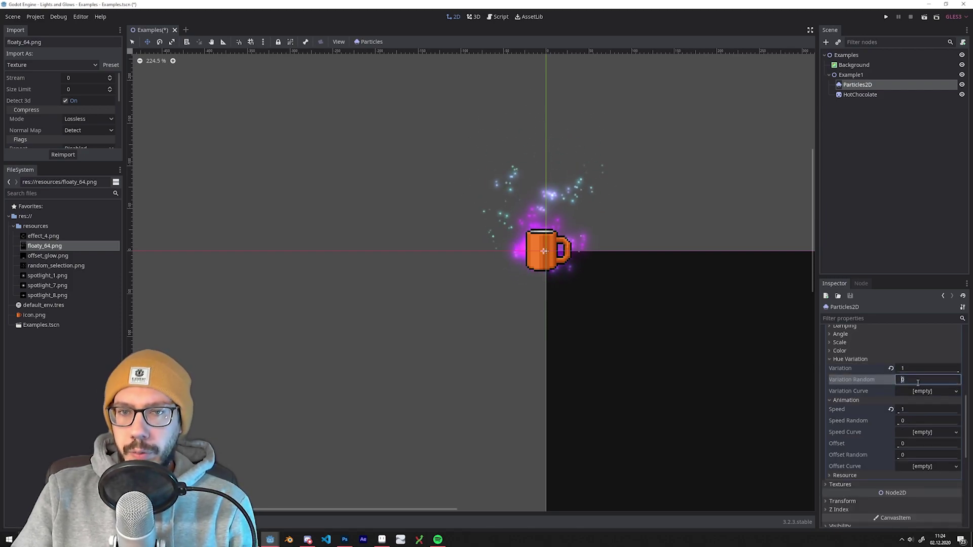
{"action": "type", "text": "0.05"}
{"action": "key", "text": "Return"}
{"action": "left_click", "coordinate": [915, 369]}
{"action": "type", "text": "0.2"}
{"action": "key", "text": "Return"}
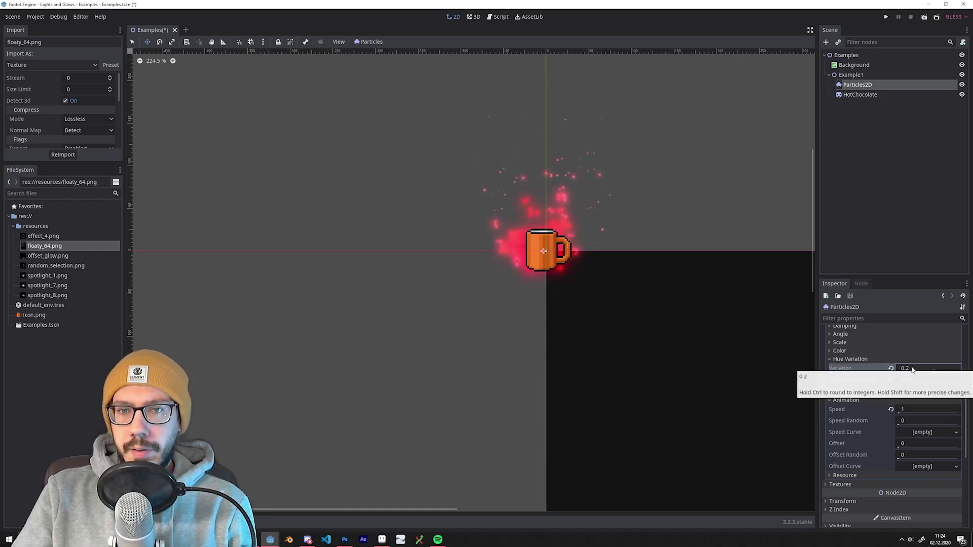
- Try a hue Variation of -0.08 with a Variation Random of 0.01, and reset both to 0
{"action": "left_click_drag", "start_coordinate": [934, 373], "coordinate": [926, 371]}
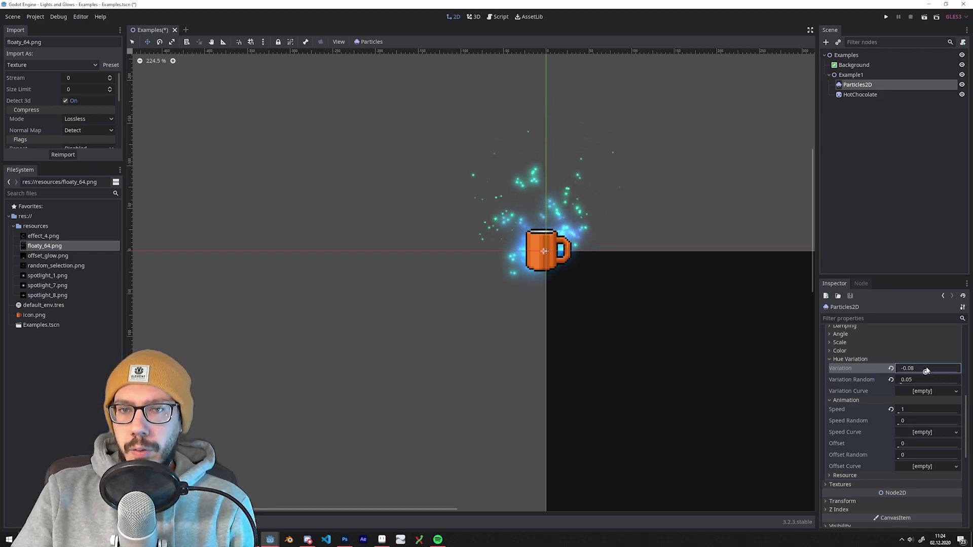
{"action": "left_click", "coordinate": [923, 381]}
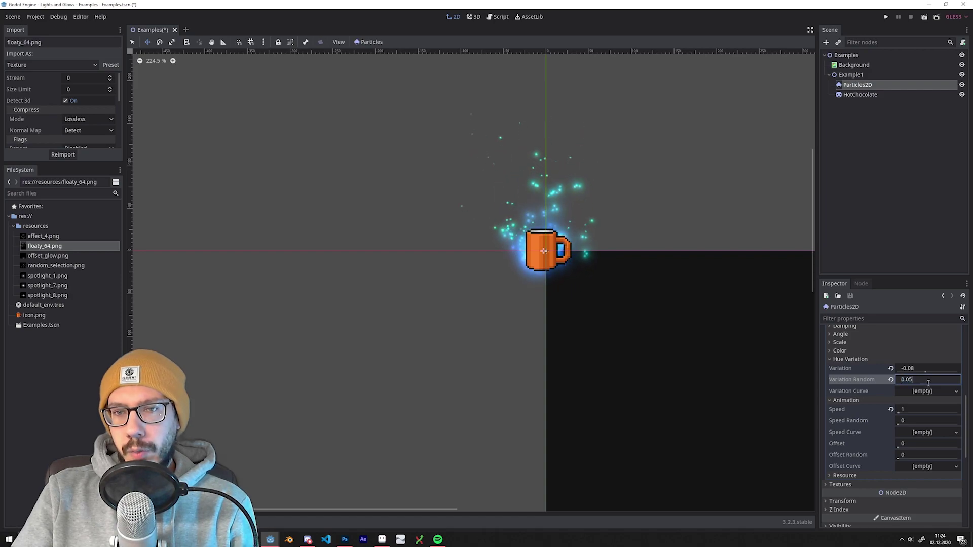
{"action": "key", "text": "Return"}
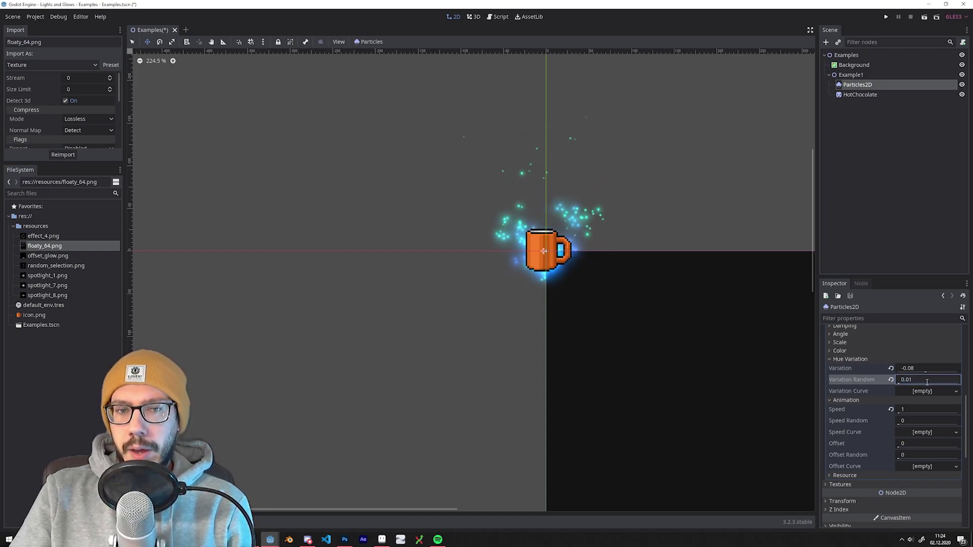
{"action": "left_click", "coordinate": [916, 371]}
{"action": "type", "text": "0"}
{"action": "key", "text": "Return"}
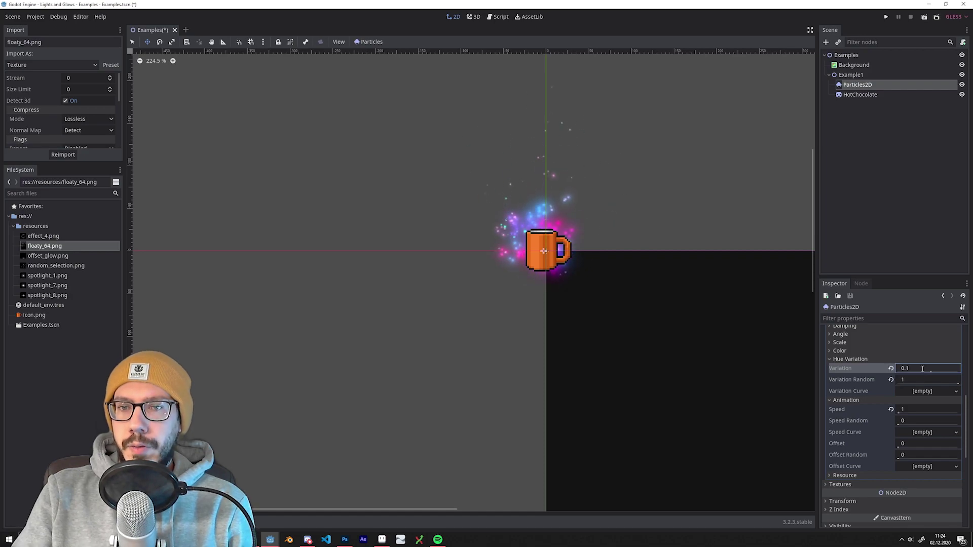
- Set the particles' hue Variation Random to 1 and the hue Variation to 0.01
{"action": "left_click", "coordinate": [927, 370]}
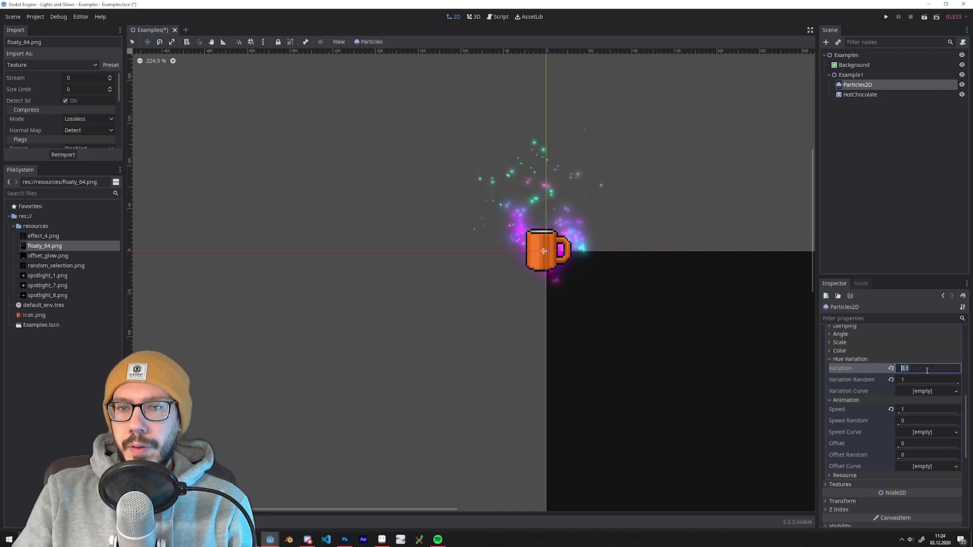
{"action": "type", "text": "0.01"}
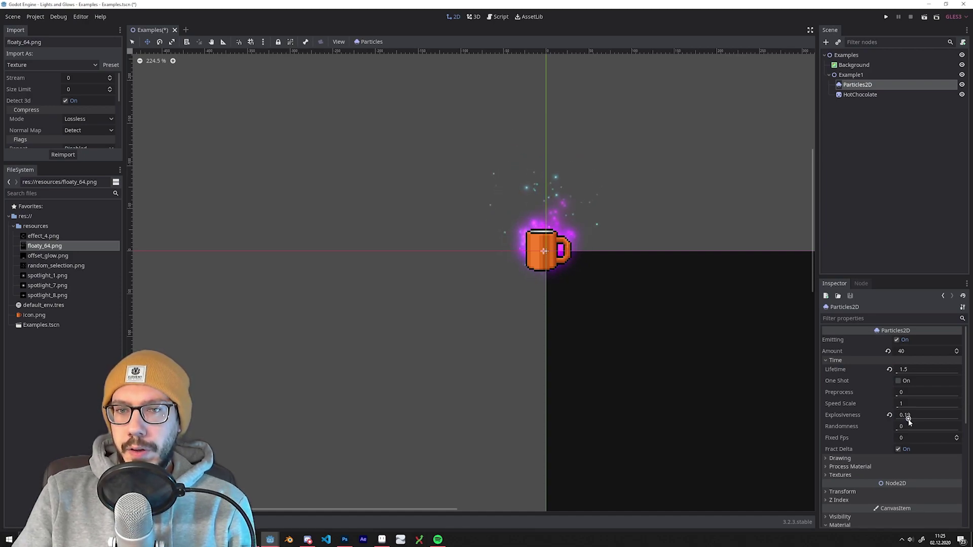
- Move the whole Example1 node with its mug and particles into the upper-left area of the dark background
{"action": "left_click", "coordinate": [884, 149]}
{"action": "middle_click_drag", "start_coordinate": [687, 167], "coordinate": [543, 162]}
{"action": "scroll", "coordinate": [650, 135], "scroll_direction": "down", "scroll_amount": 9}
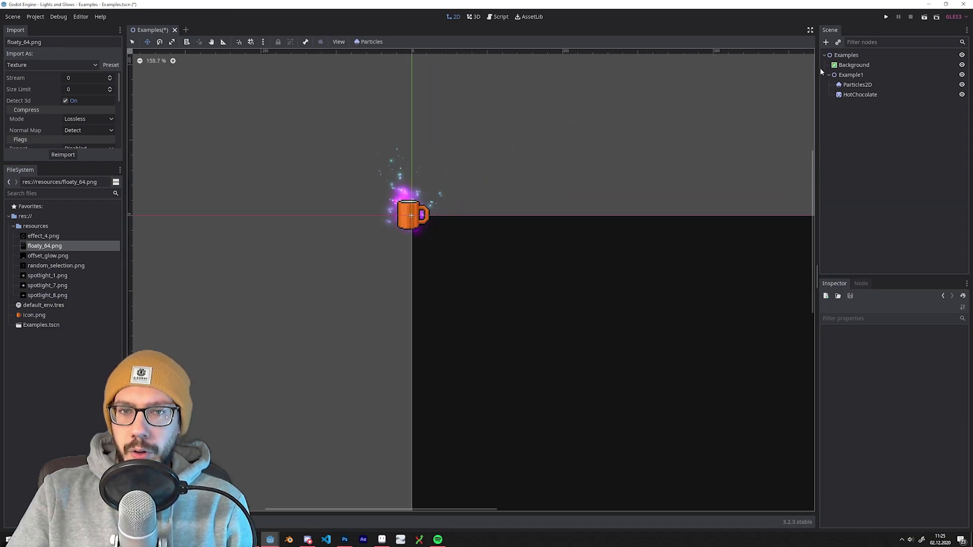
{"action": "left_click", "coordinate": [850, 75]}
{"action": "scroll", "coordinate": [444, 208], "scroll_direction": "up", "scroll_amount": 3}
{"action": "middle_click_drag", "start_coordinate": [444, 208], "coordinate": [334, 152]}
{"action": "left_click_drag", "start_coordinate": [334, 153], "coordinate": [412, 255]}
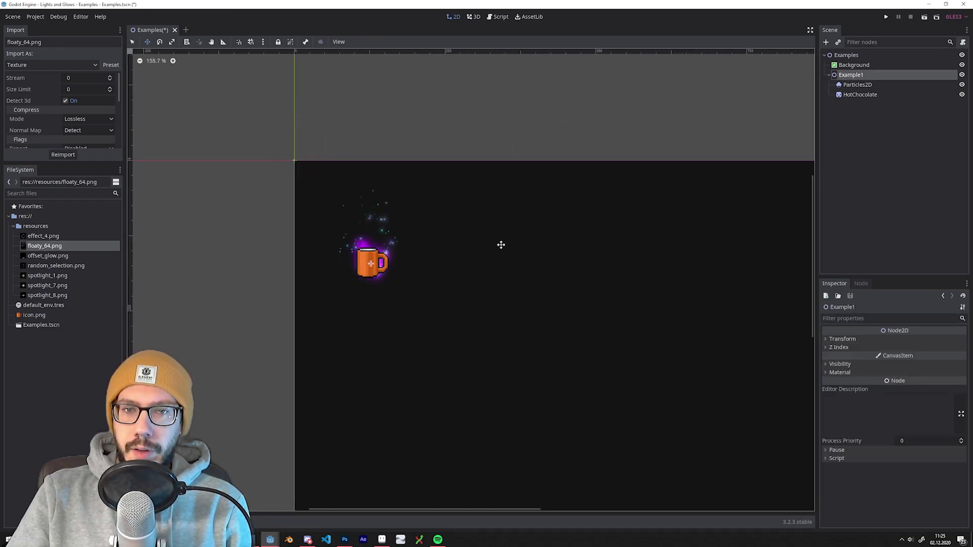
{"action": "middle_click_drag", "start_coordinate": [461, 262], "coordinate": [466, 226]}
{"action": "scroll", "coordinate": [470, 223], "scroll_direction": "up", "scroll_amount": 1}
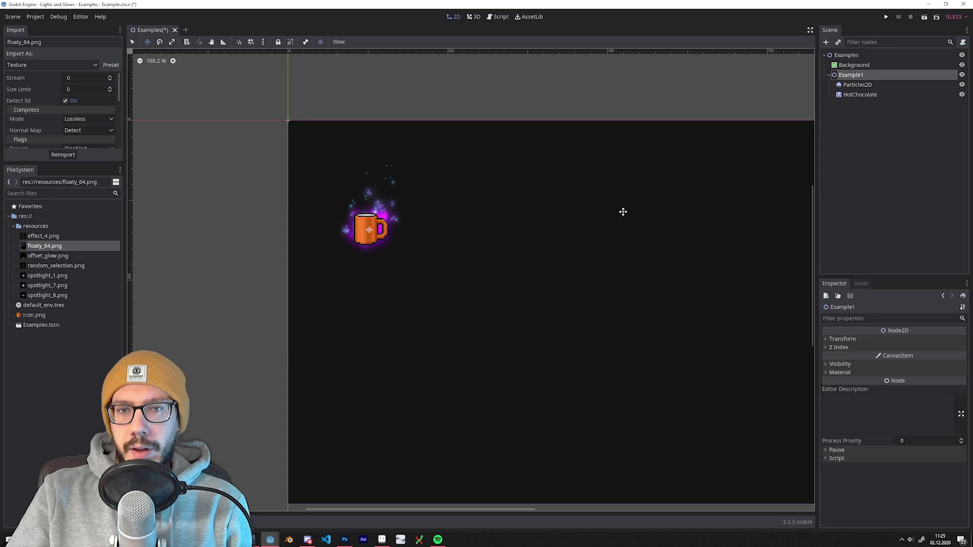
- Duplicate Example1 as Example2 and place the copy to the right of the original mug
{"action": "middle_click_drag", "start_coordinate": [624, 211], "coordinate": [586, 211]}
{"action": "key", "text": "ctrl+d"}
{"action": "left_click_drag", "start_coordinate": [416, 233], "coordinate": [499, 232]}
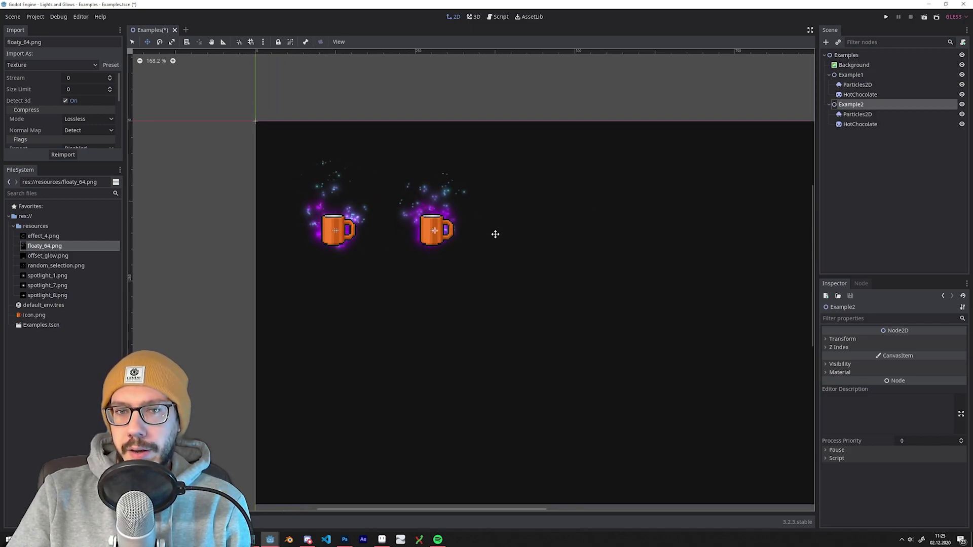
- Hide Example1 and delete the Particles2D node from Example2
{"action": "left_click", "coordinate": [877, 166]}
{"action": "left_click", "coordinate": [962, 74]}
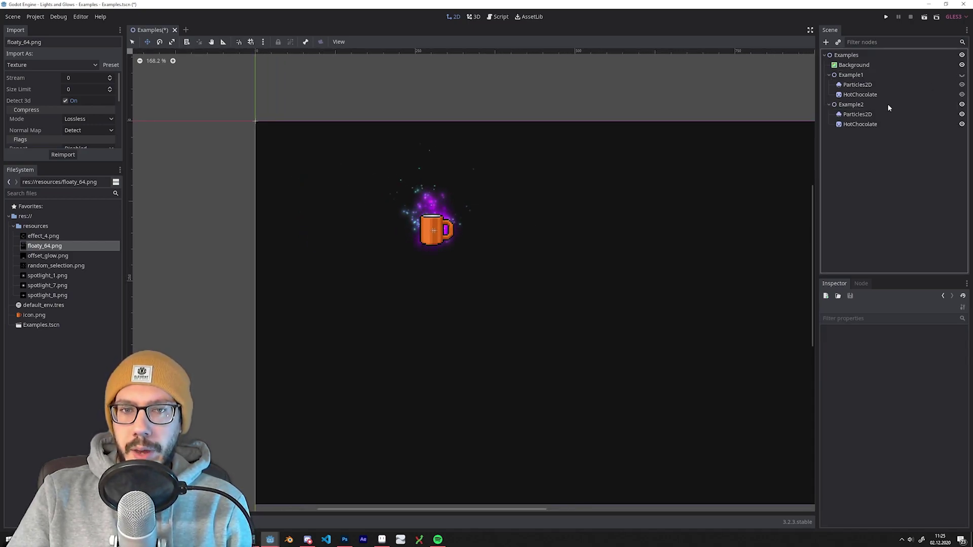
{"action": "left_click", "coordinate": [860, 124]}
{"action": "scroll", "coordinate": [539, 219], "scroll_direction": "up", "scroll_amount": 4}
{"action": "scroll", "coordinate": [511, 232], "scroll_direction": "up", "scroll_amount": 1}
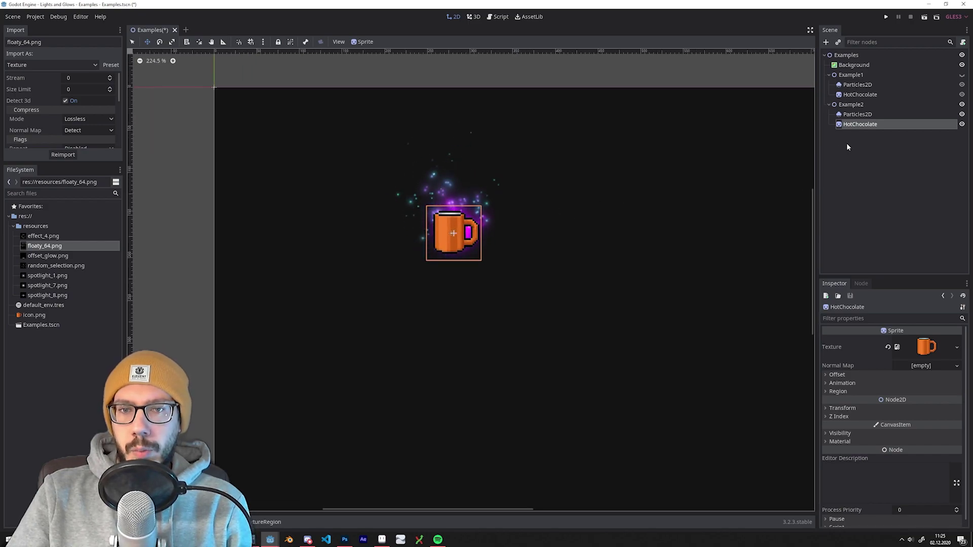
{"action": "left_click", "coordinate": [858, 115]}
{"action": "key", "text": "Delete"}
{"action": "key", "text": "Return"}
- Add a new Particles2D node to Example2 and use offset_glow.png as its texture
{"action": "left_click", "coordinate": [826, 42]}
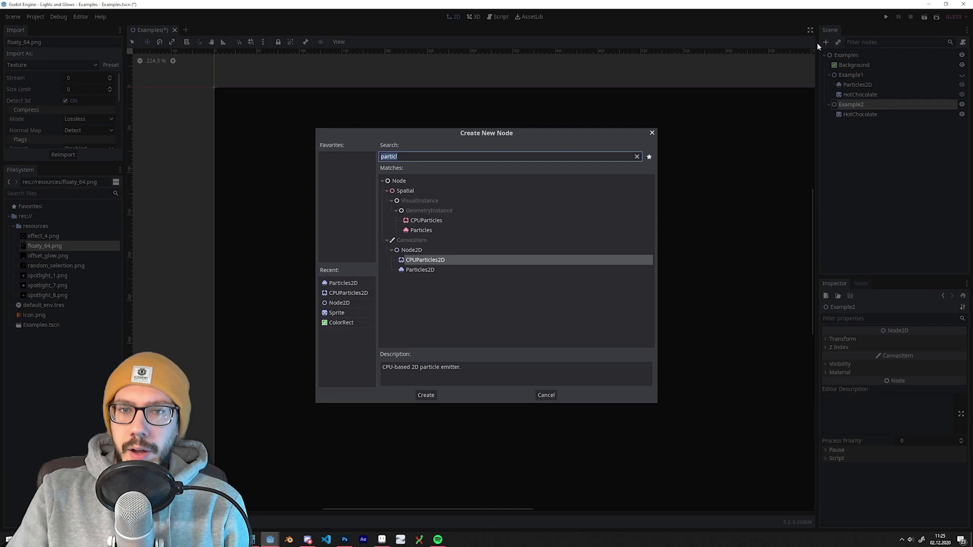
{"action": "type", "text": "partic"}
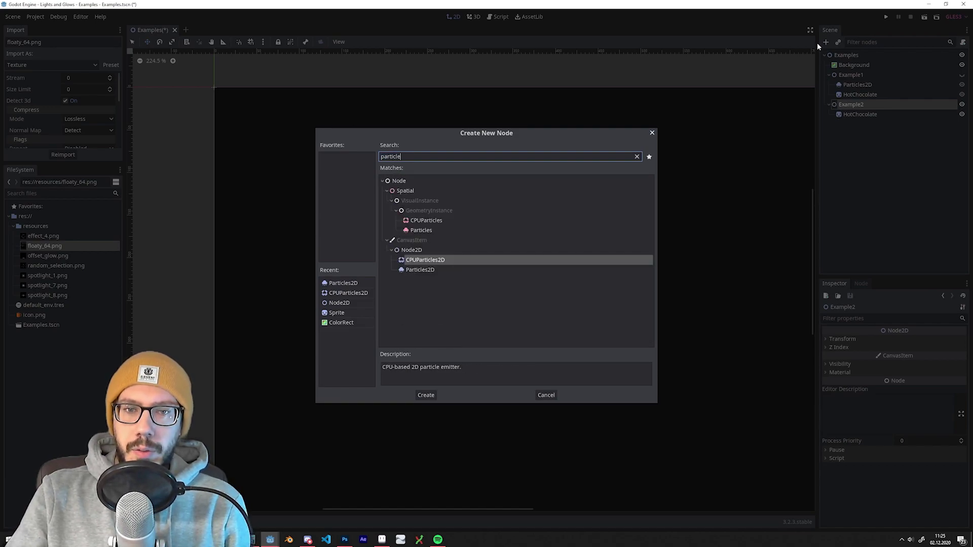
{"action": "key", "text": "Down"}
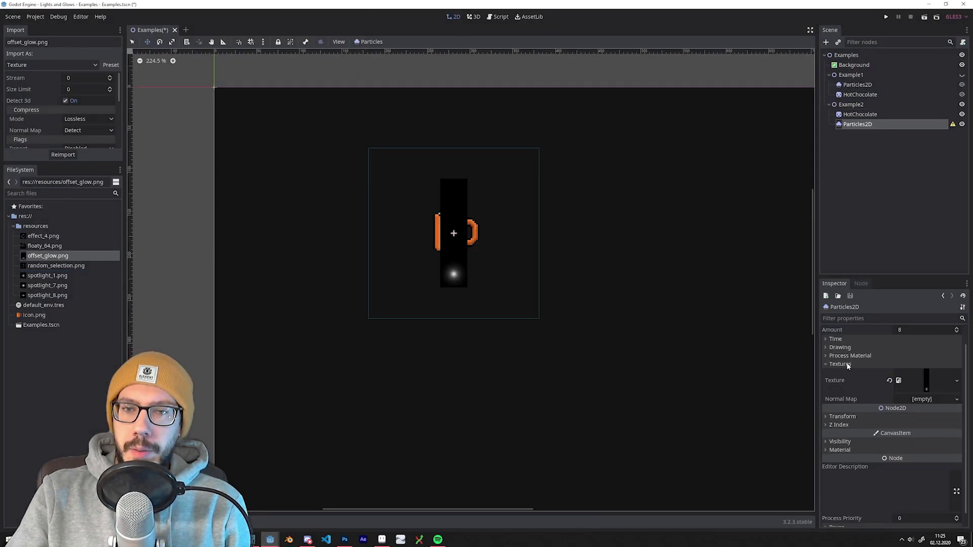
{"action": "left_click", "coordinate": [841, 364]}
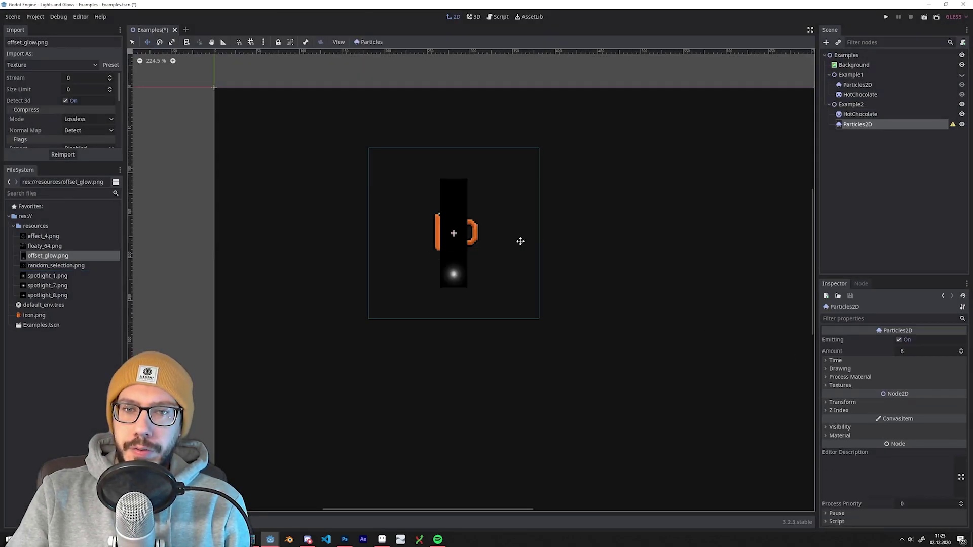
- Give the new Particles2D a CanvasItemMaterial with its blend mode set to Add
{"action": "left_click", "coordinate": [859, 434]}
{"action": "left_click", "coordinate": [938, 423]}
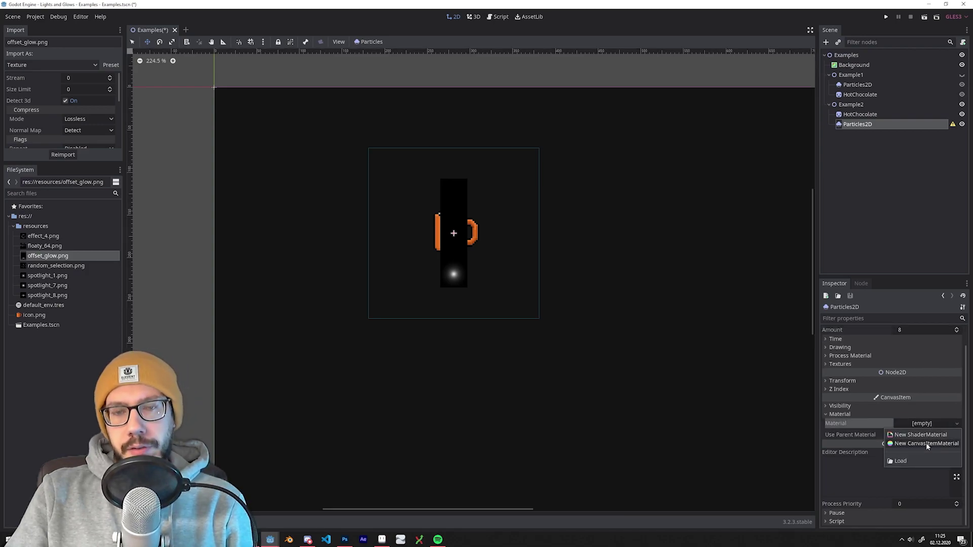
{"action": "left_click", "coordinate": [926, 443]}
{"action": "left_click", "coordinate": [923, 424]}
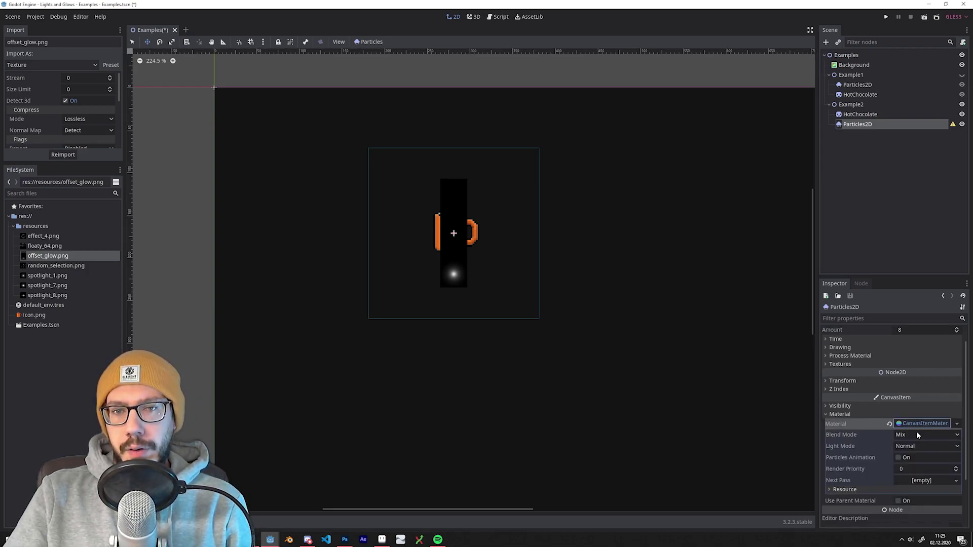
{"action": "left_click", "coordinate": [917, 434]}
{"action": "left_click", "coordinate": [908, 455]}
{"action": "left_click", "coordinate": [915, 424]}
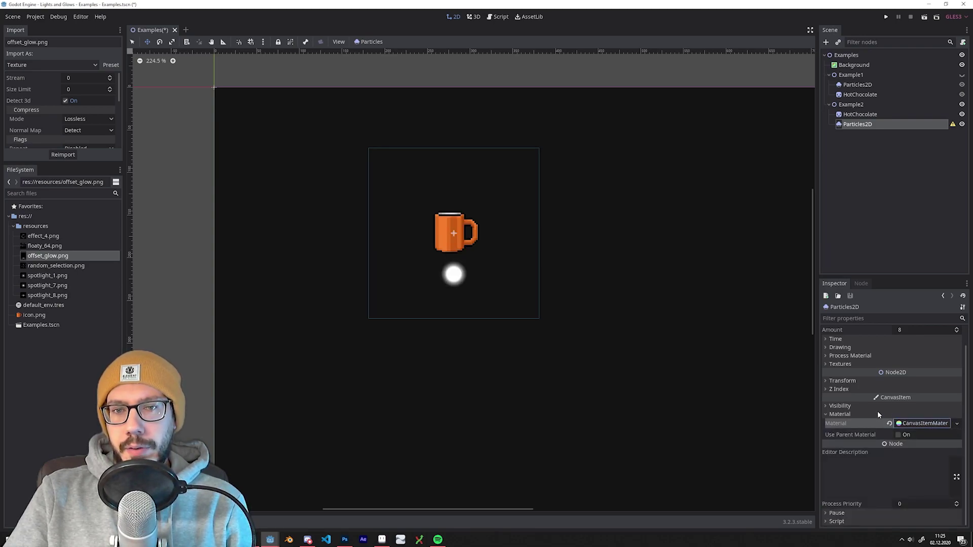
{"action": "left_click", "coordinate": [882, 414]}
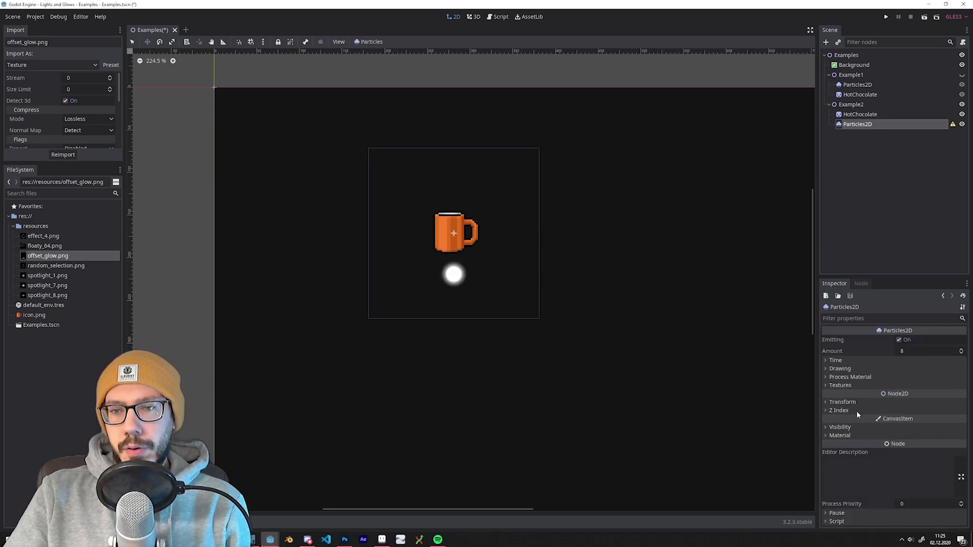
- Assign a new ParticlesMaterial as the process material of Example2's Particles2D and open it for editing
{"action": "left_click", "coordinate": [847, 377]}
{"action": "left_click", "coordinate": [923, 376]}
{"action": "left_click", "coordinate": [929, 396]}
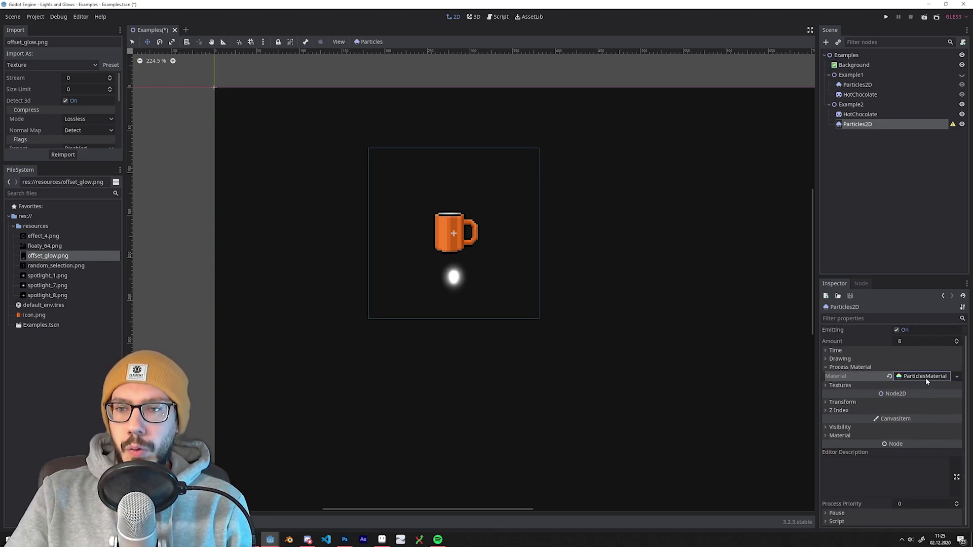
{"action": "left_click", "coordinate": [923, 376]}
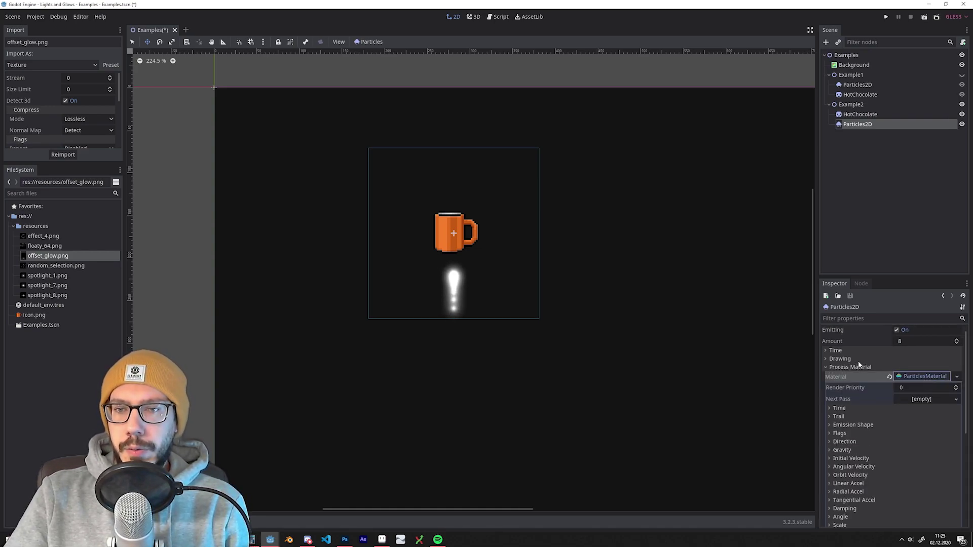
- Set the particle material's Angle to 360 and its Angle Random to 1
{"action": "scroll", "coordinate": [859, 360], "scroll_direction": "down", "scroll_amount": 2}
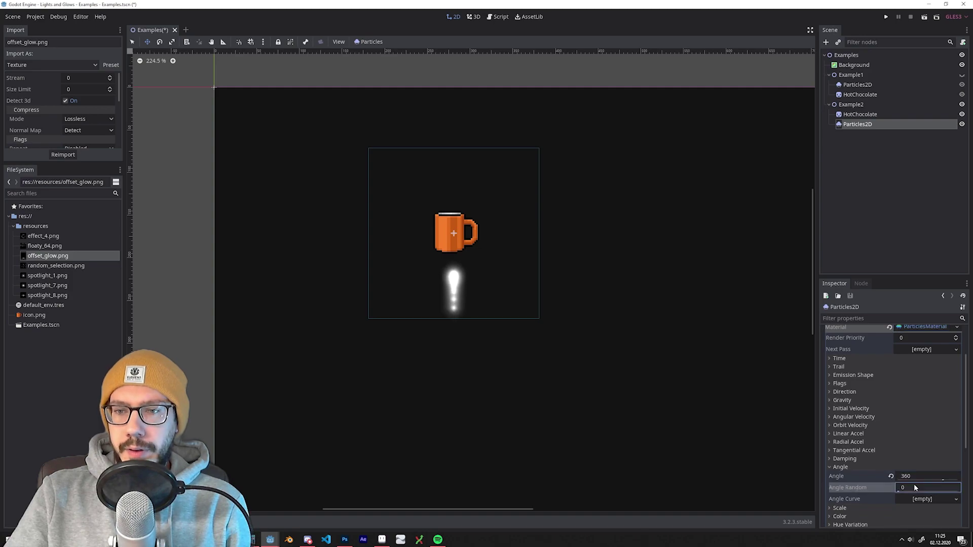
{"action": "left_click", "coordinate": [918, 487]}
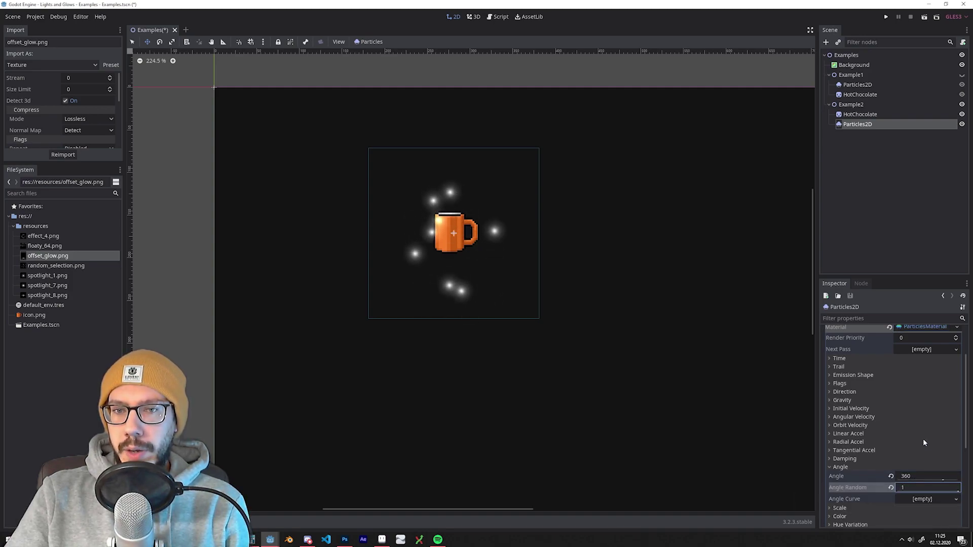
{"action": "left_click", "coordinate": [859, 466]}
- Set the particle scale to 0.5
{"action": "left_click", "coordinate": [853, 474]}
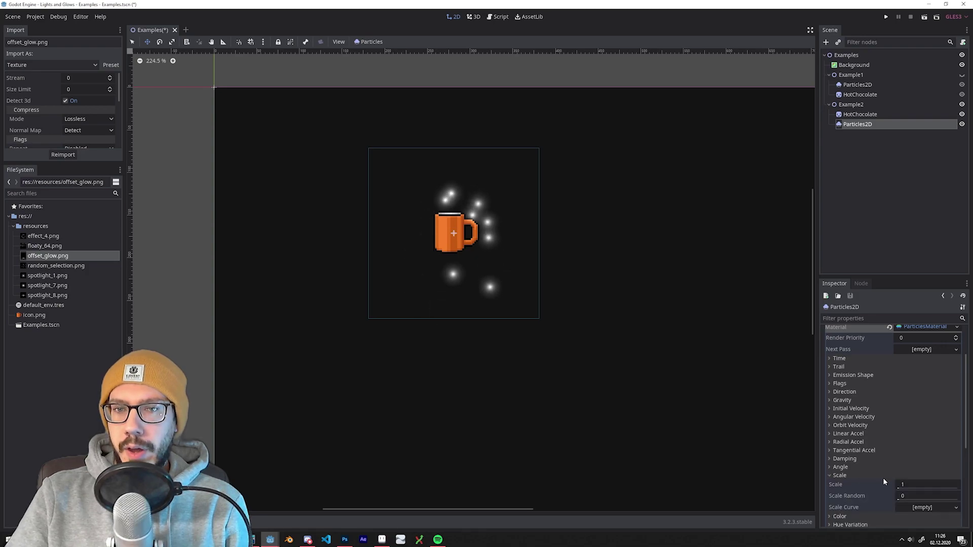
{"action": "left_click", "coordinate": [915, 487]}
{"action": "type", "text": "0.5"}
{"action": "key", "text": "Return"}
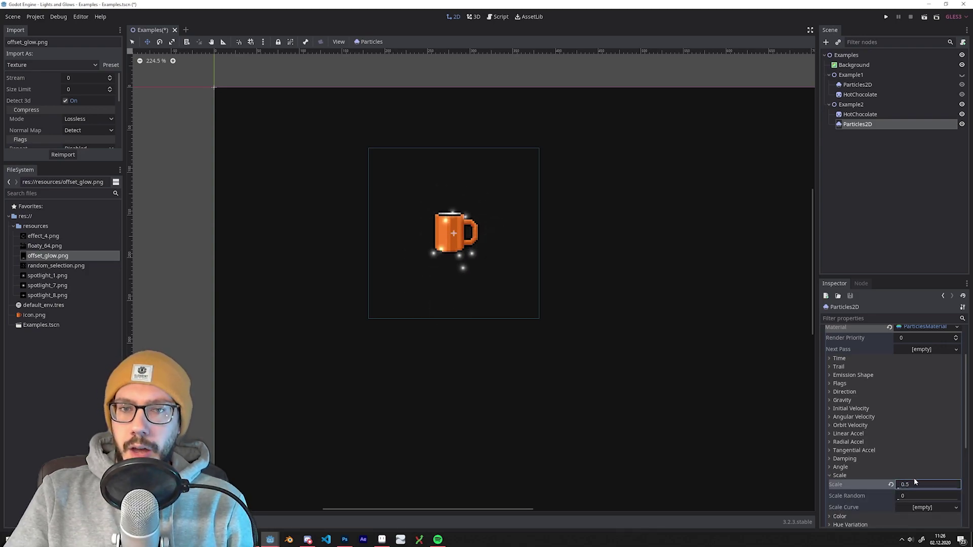
{"action": "left_click", "coordinate": [845, 474]}
- Set the angular velocity to 500 with Velocity Random at 1
{"action": "left_click", "coordinate": [847, 417]}
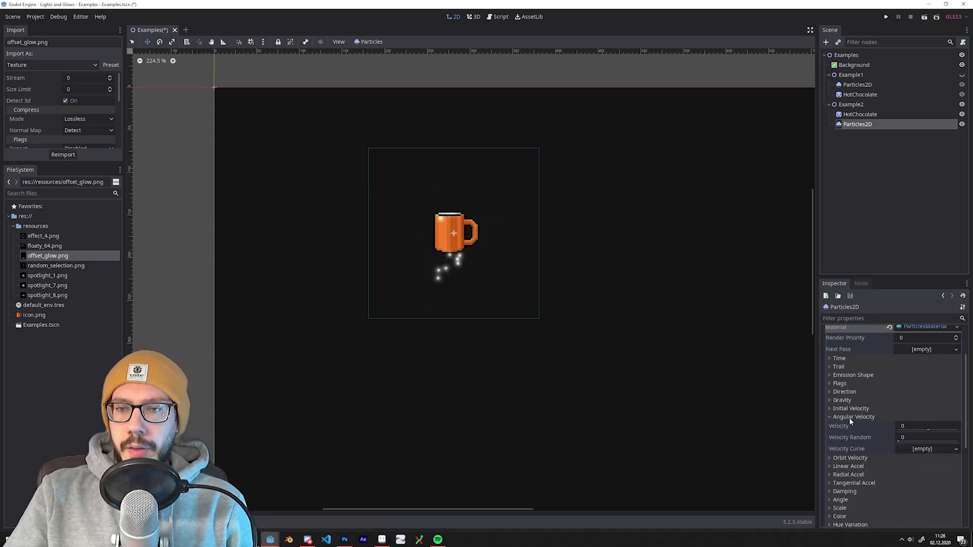
{"action": "left_click", "coordinate": [919, 428]}
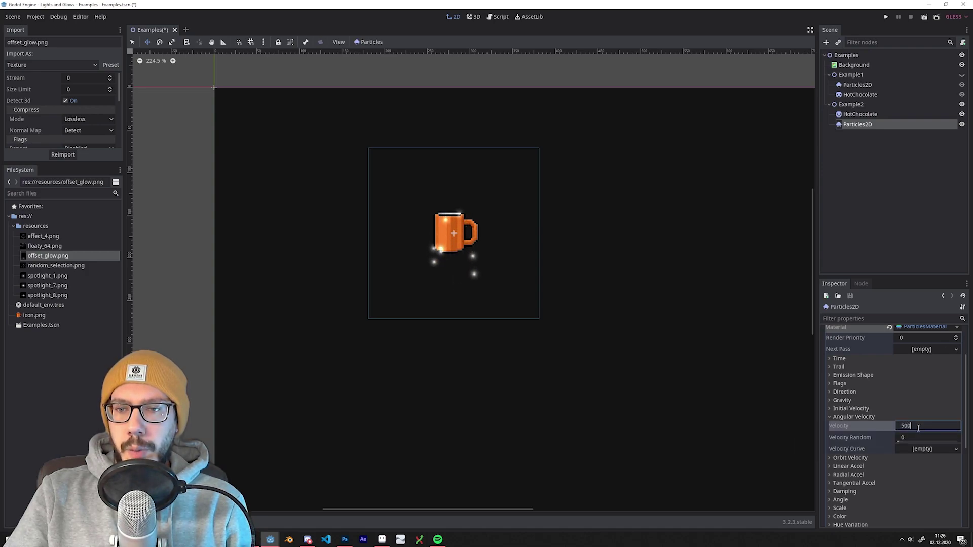
{"action": "left_click_drag", "start_coordinate": [912, 437], "coordinate": [958, 437]}
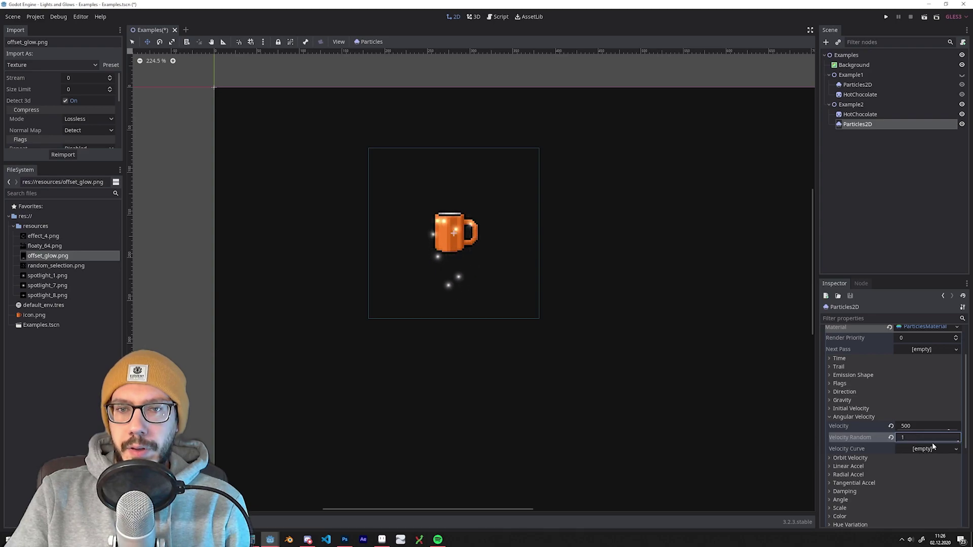
- Add a CurveTexture to the angular velocity and shape its curve to rise from 0 to 360
{"action": "left_click", "coordinate": [921, 449]}
{"action": "left_click", "coordinate": [925, 460]}
{"action": "left_click", "coordinate": [923, 449]}
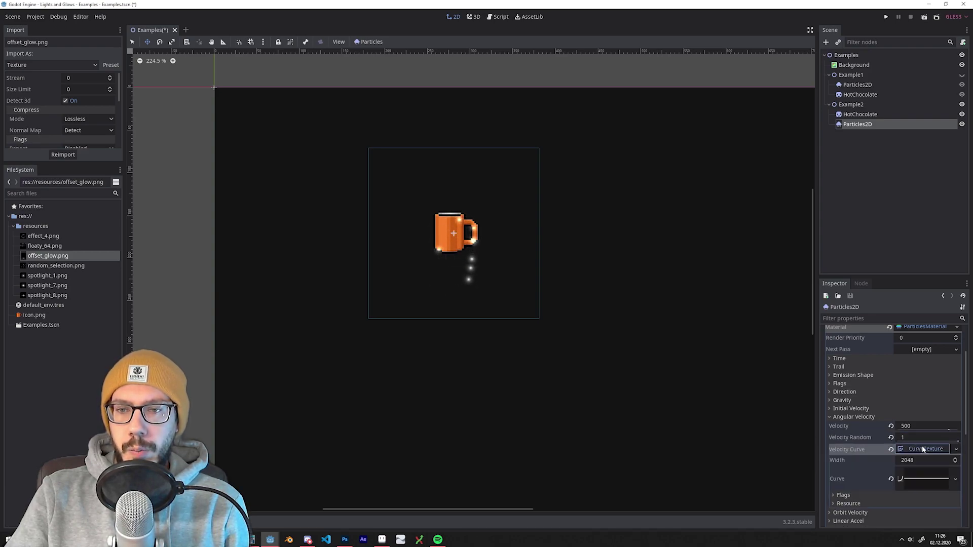
{"action": "left_click_drag", "start_coordinate": [839, 448], "coordinate": [838, 465]}
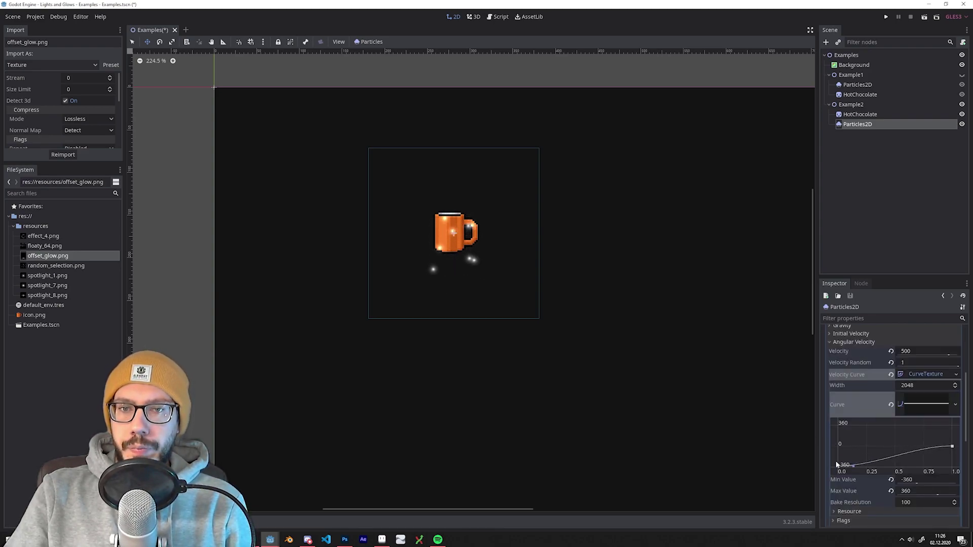
{"action": "left_click_drag", "start_coordinate": [952, 447], "coordinate": [953, 425]}
{"action": "left_click_drag", "start_coordinate": [838, 465], "coordinate": [839, 445]}
- Set the angular velocity value to 1
{"action": "left_click", "coordinate": [917, 351]}
{"action": "type", "text": "1"}
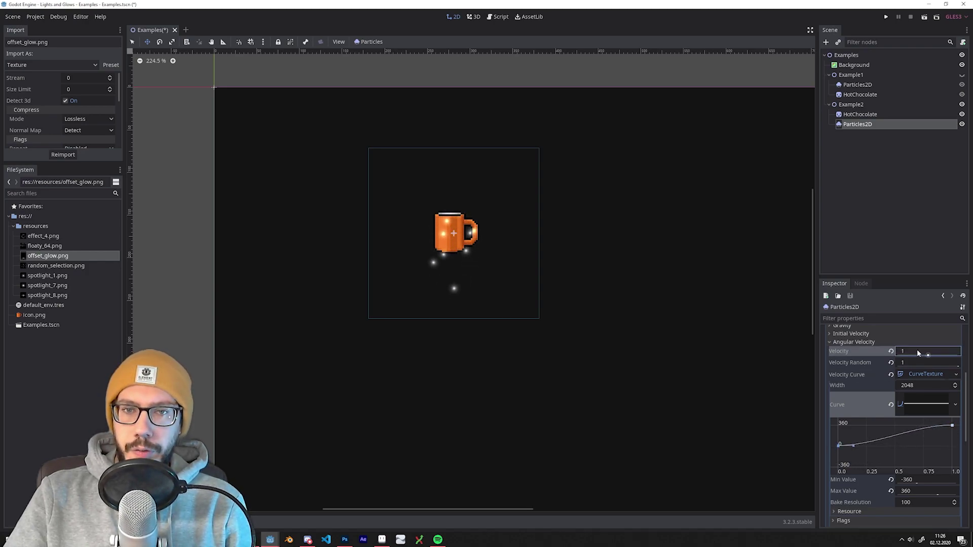
{"action": "left_click", "coordinate": [953, 425]}
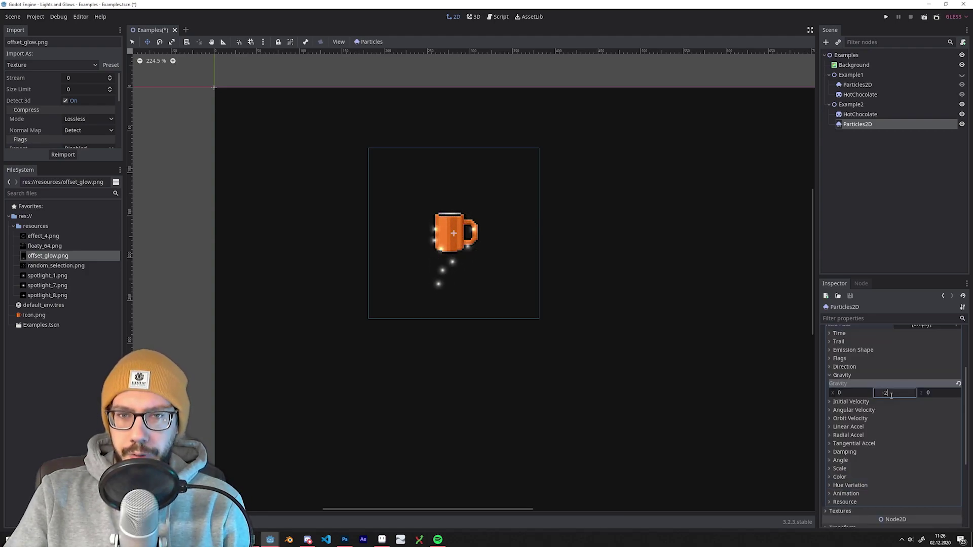
- Give the particles a negative vertical gravity so they rise upward
{"action": "type", "text": "-2"}
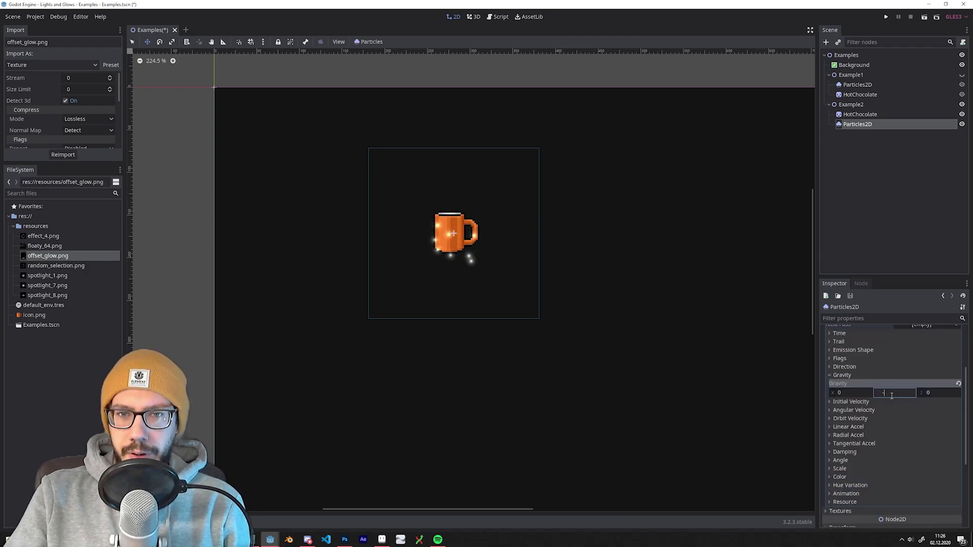
{"action": "key", "text": "Return"}
{"action": "left_click", "coordinate": [831, 375]}
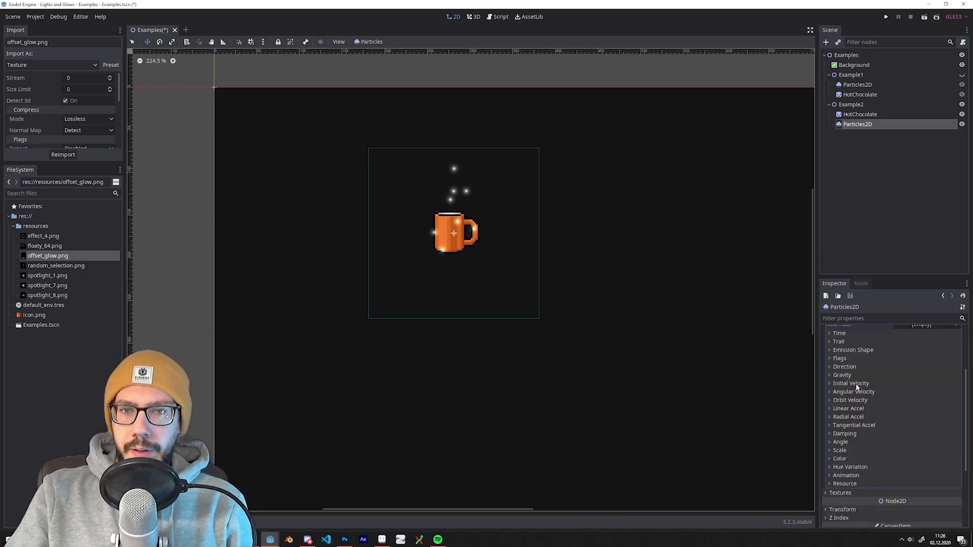
- Set Scale Random to 0.3 and add a scale curve that falls from 1 to about 0.4 over the particle's lifetime
{"action": "scroll", "coordinate": [849, 403], "scroll_direction": "up", "scroll_amount": 1}
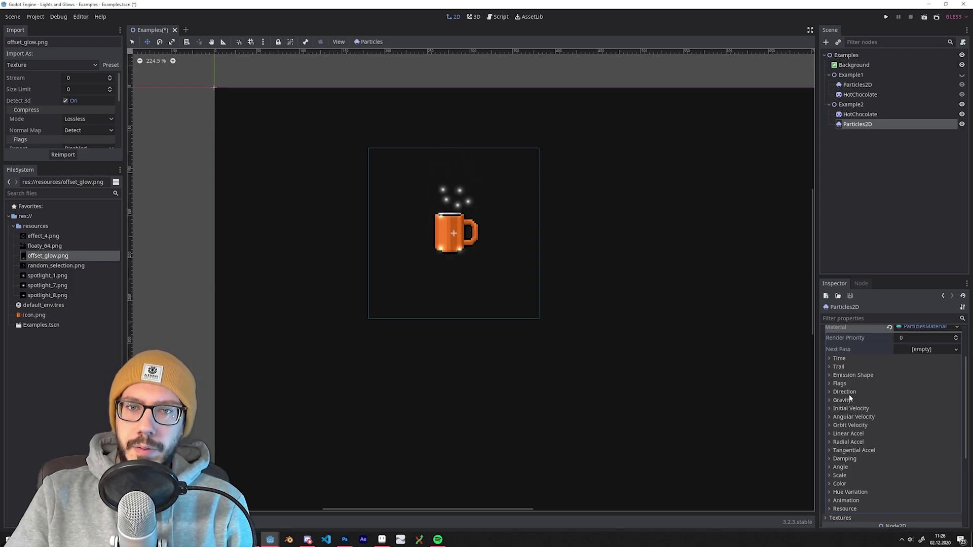
{"action": "scroll", "coordinate": [847, 404], "scroll_direction": "down", "scroll_amount": 2}
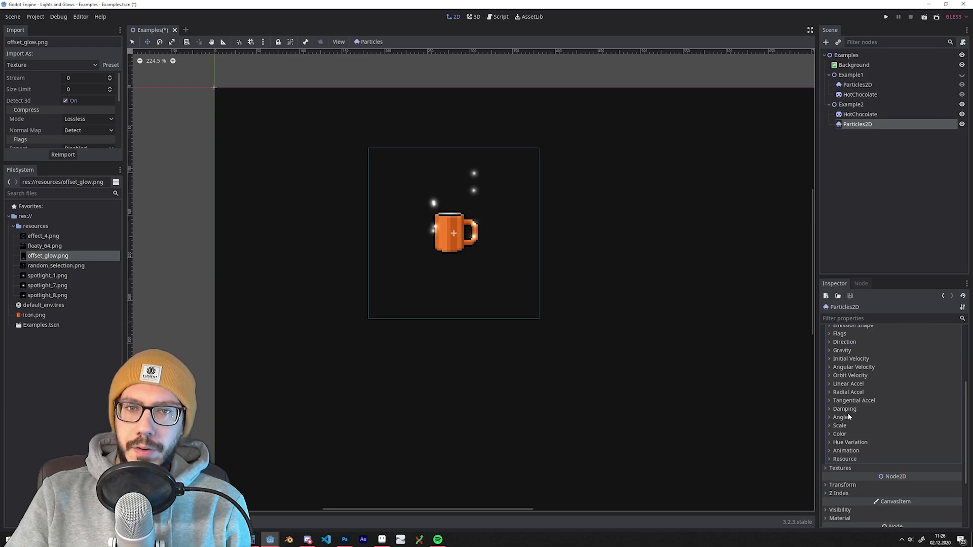
{"action": "left_click", "coordinate": [843, 434]}
{"action": "scroll", "coordinate": [851, 428], "scroll_direction": "down", "scroll_amount": 1}
{"action": "left_click", "coordinate": [841, 400]}
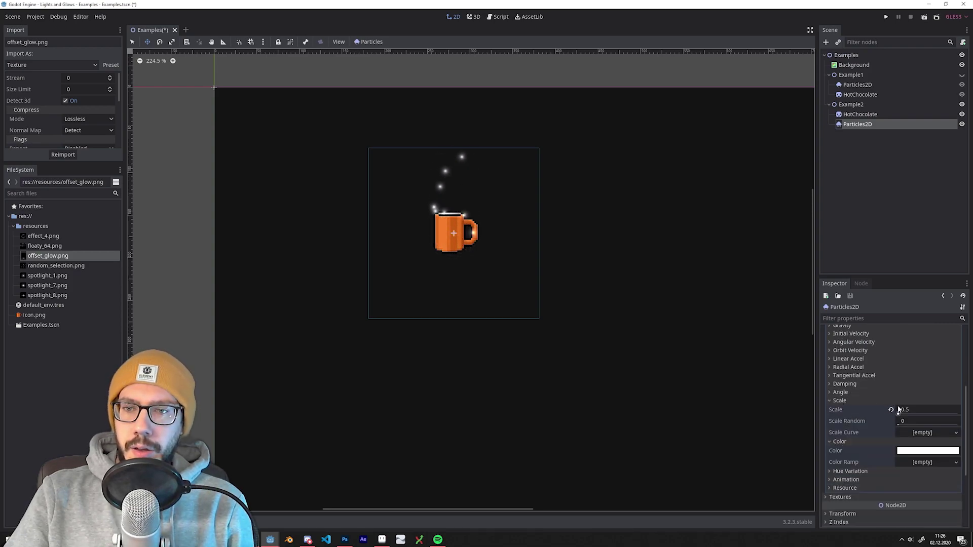
{"action": "left_click", "coordinate": [908, 421]}
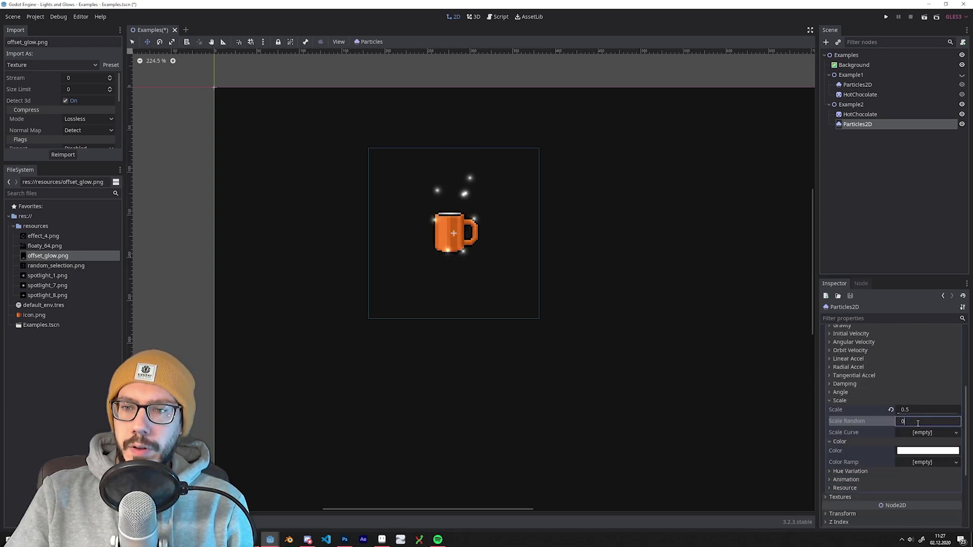
{"action": "type", "text": ".2"}
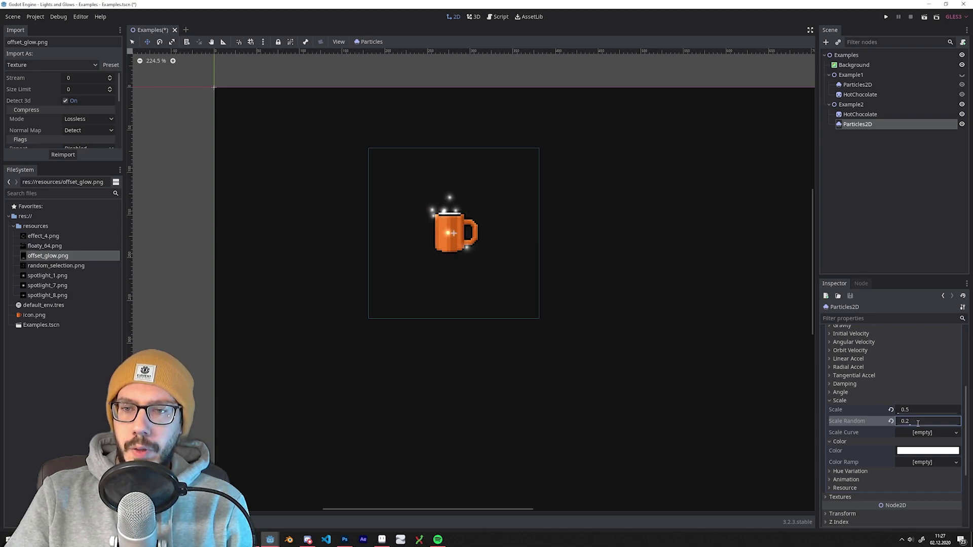
{"action": "type", "text": "3"}
{"action": "key", "text": "Return"}
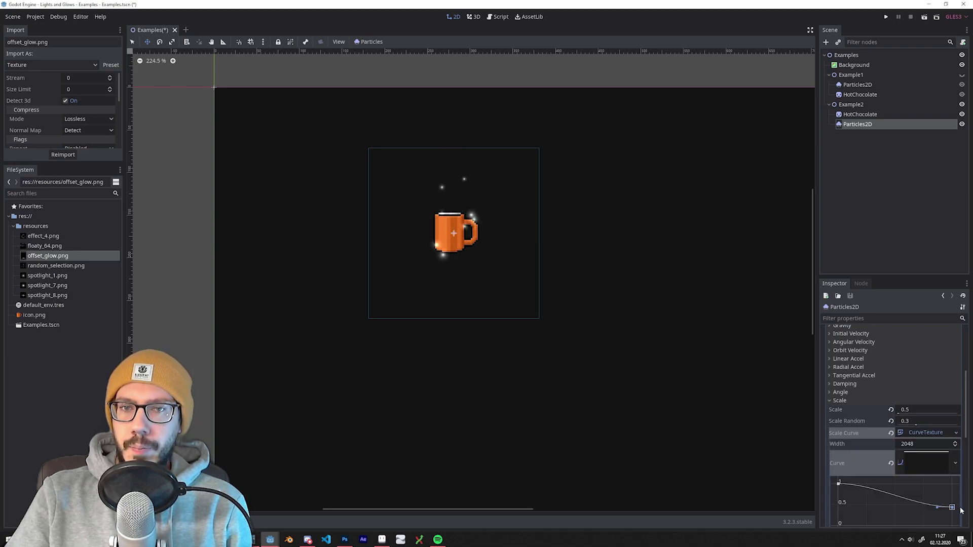
{"action": "left_click_drag", "start_coordinate": [936, 507], "coordinate": [934, 500]}
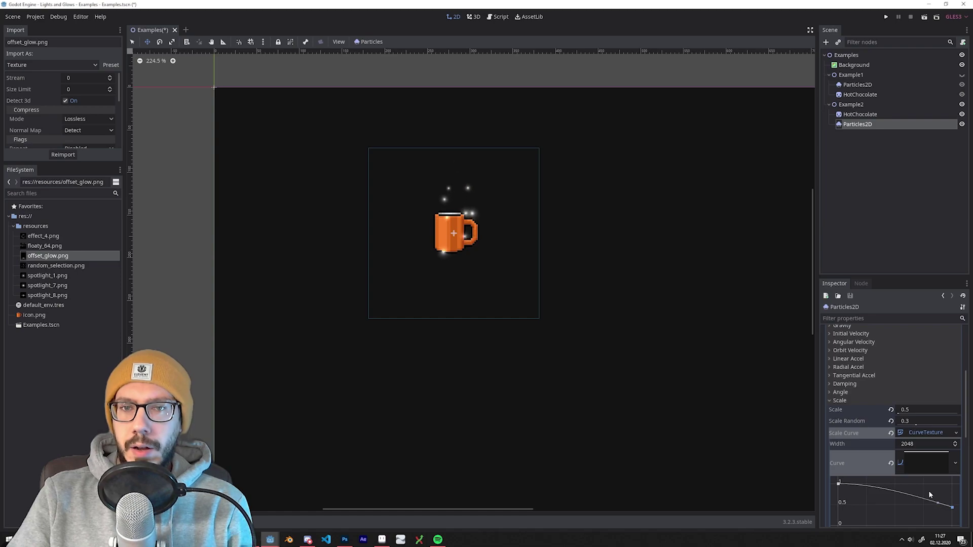
{"action": "left_click", "coordinate": [853, 400]}
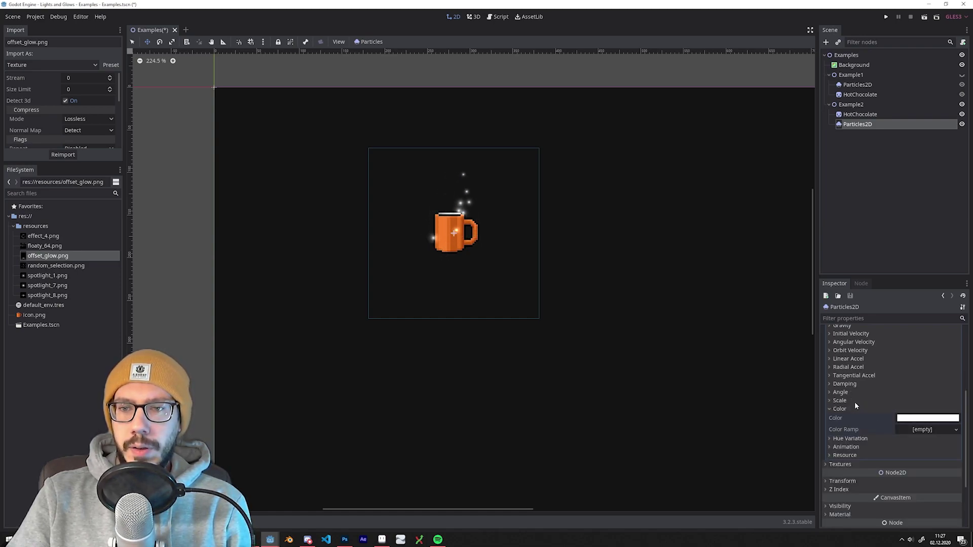
- Add a GradientTexture with a new Gradient as the particles' Color Ramp and open the gradient for editing
{"action": "left_click", "coordinate": [922, 429]}
{"action": "left_click", "coordinate": [919, 440]}
{"action": "left_click", "coordinate": [917, 421]}
{"action": "scroll", "coordinate": [919, 416], "scroll_direction": "down", "scroll_amount": 1}
{"action": "left_click", "coordinate": [921, 404]}
{"action": "left_click", "coordinate": [919, 416]}
{"action": "left_click", "coordinate": [918, 405]}
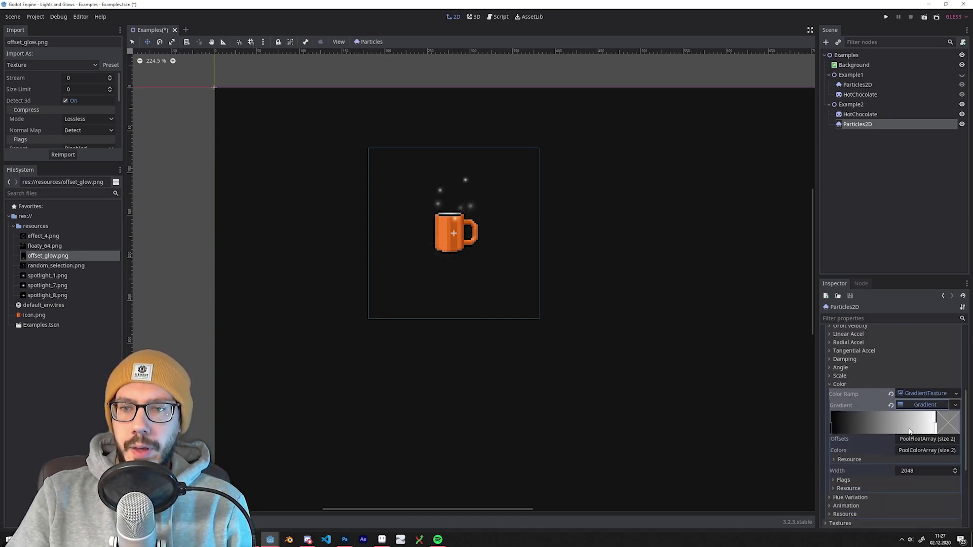
- Reverse the Color Ramp gradient so it runs from white at the start to black at the end
{"action": "mouse_move", "coordinate": [933, 431]}
{"action": "left_mouse_down"}
{"action": "mouse_move", "coordinate": [861, 427]}
{"action": "mouse_move", "coordinate": [937, 429]}
{"action": "left_mouse_up"}
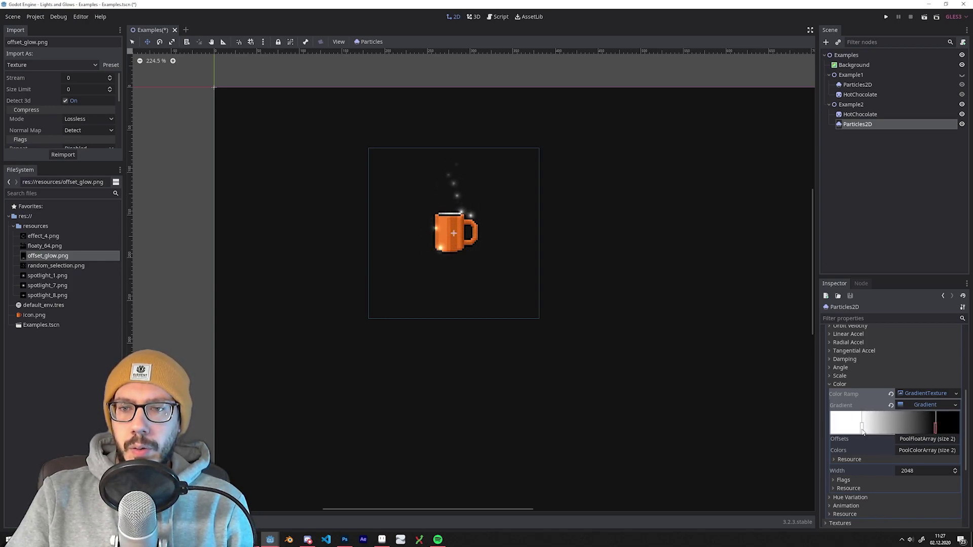
{"action": "left_click", "coordinate": [863, 428]}
{"action": "left_click", "coordinate": [851, 385]}
- Change the Modulate color of Example2's Particles2D to a saturated cyan
{"action": "scroll", "coordinate": [868, 394], "scroll_direction": "down", "scroll_amount": 2}
{"action": "left_click", "coordinate": [845, 427]}
{"action": "left_click", "coordinate": [902, 447]}
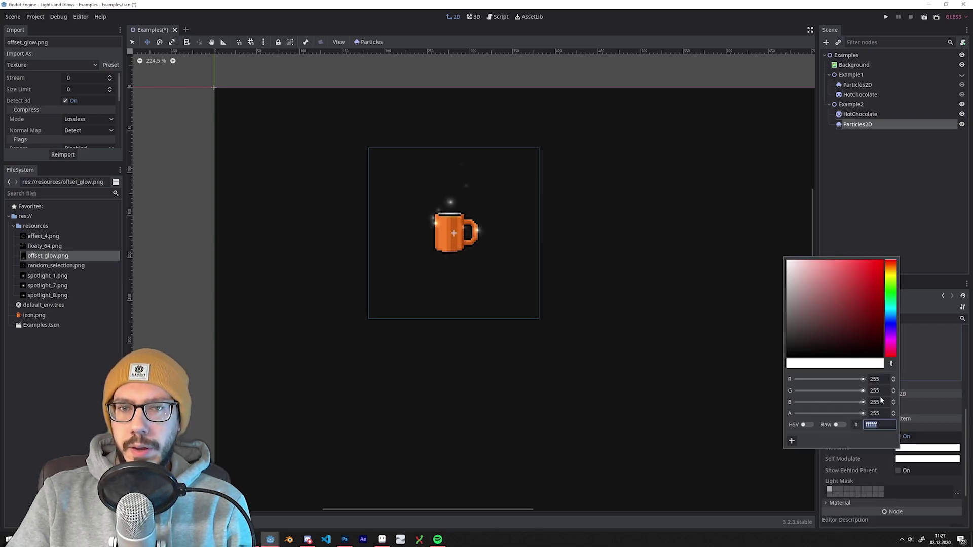
{"action": "left_click_drag", "start_coordinate": [872, 276], "coordinate": [899, 228]}
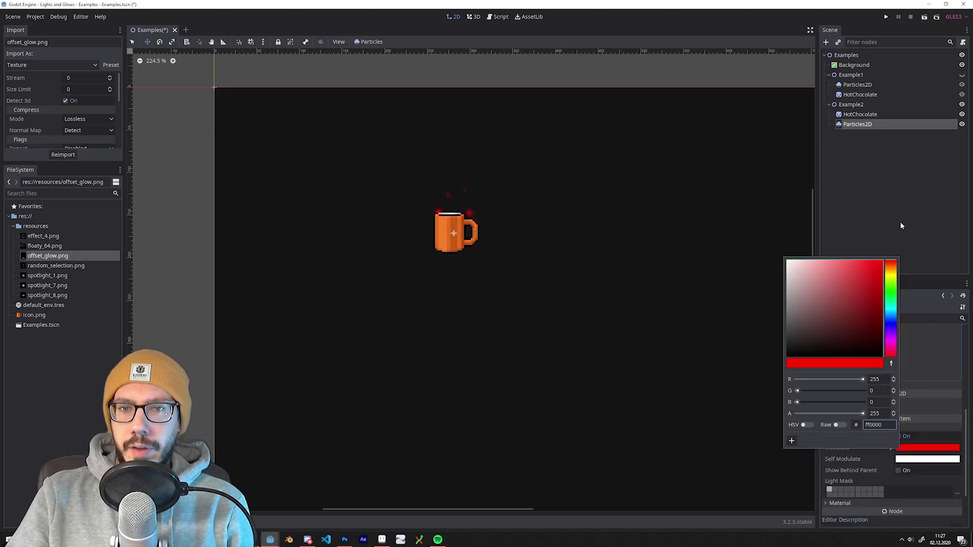
{"action": "left_click", "coordinate": [891, 309]}
- Switch the Modulate color to raw values and set R to 0.3, G to 1.55 and B to 3 for a bright blue glow
{"action": "left_click", "coordinate": [841, 425]}
{"action": "left_click", "coordinate": [883, 403]}
{"action": "key", "text": "BackSpace"}
{"action": "type", "text": "3"}
{"action": "left_click", "coordinate": [887, 384]}
{"action": "left_click", "coordinate": [878, 392]}
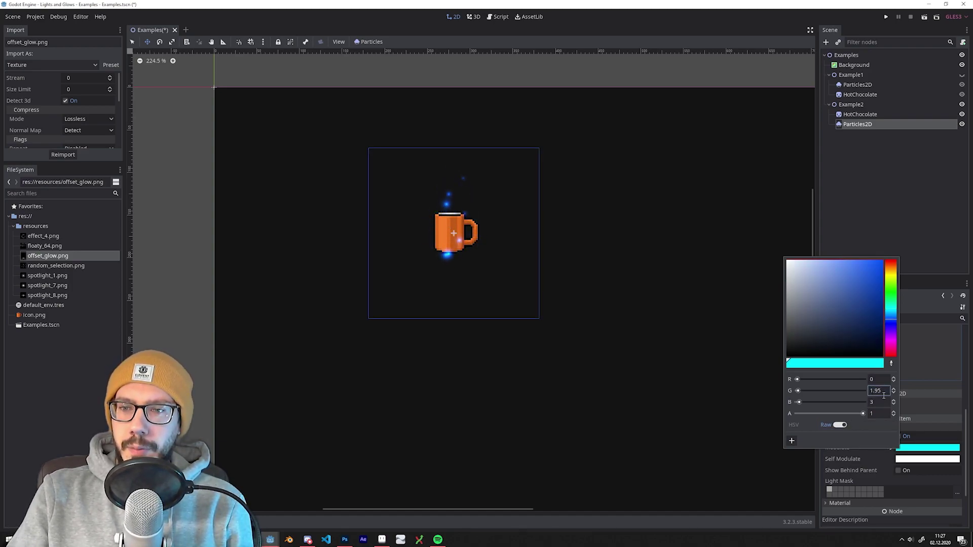
{"action": "left_click", "coordinate": [885, 382]}
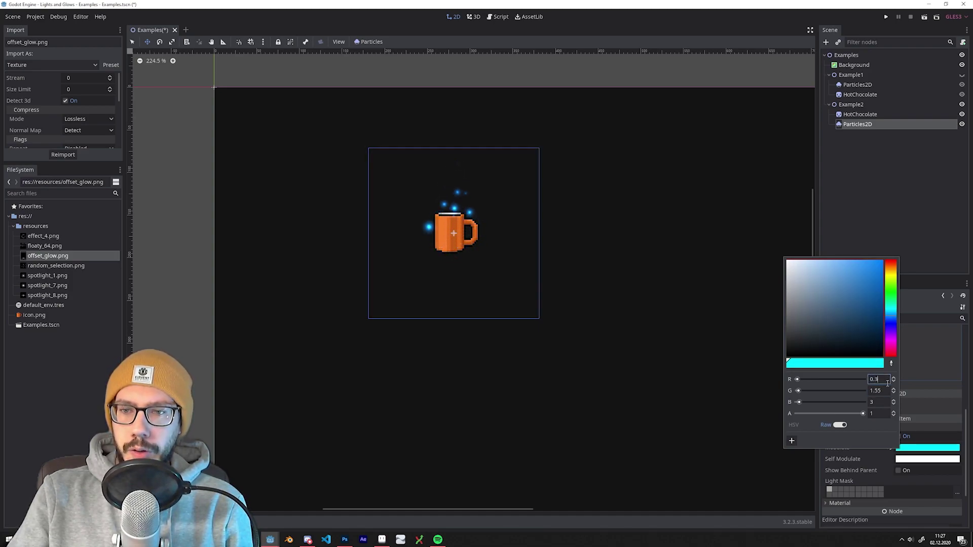
{"action": "key", "text": "Return"}
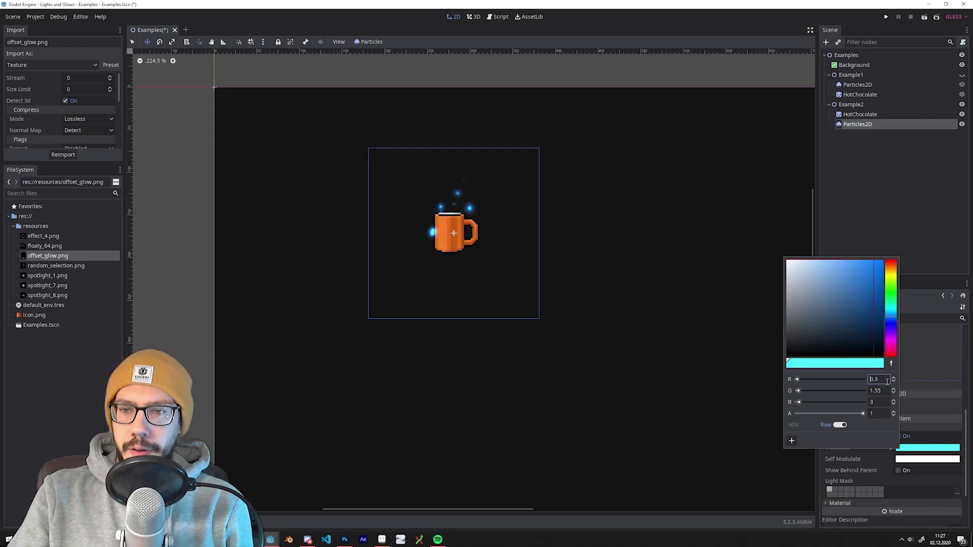
{"action": "left_click", "coordinate": [883, 178]}
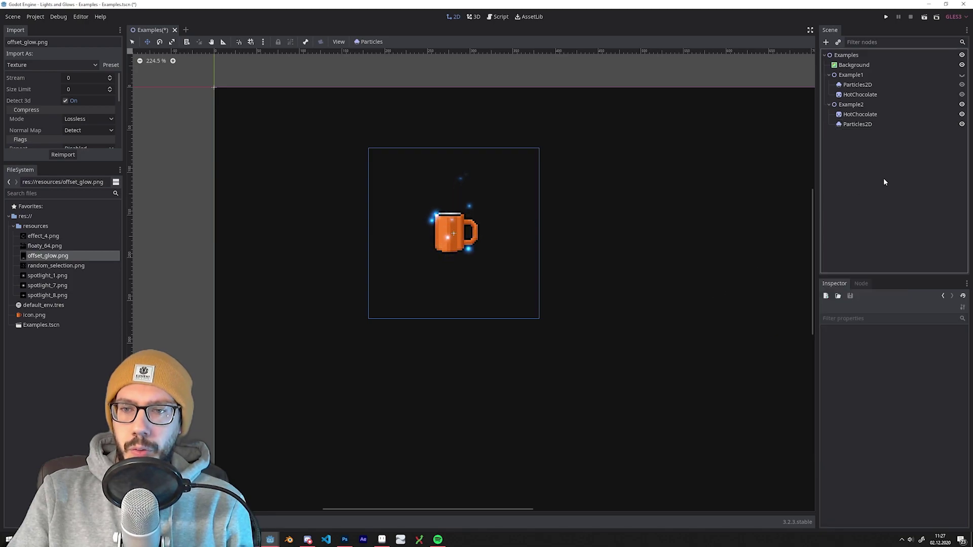
- Add a black stop at the start of the Color Ramp gradient and shift the white stop slightly inward for a fade-in
{"action": "left_click", "coordinate": [850, 124]}
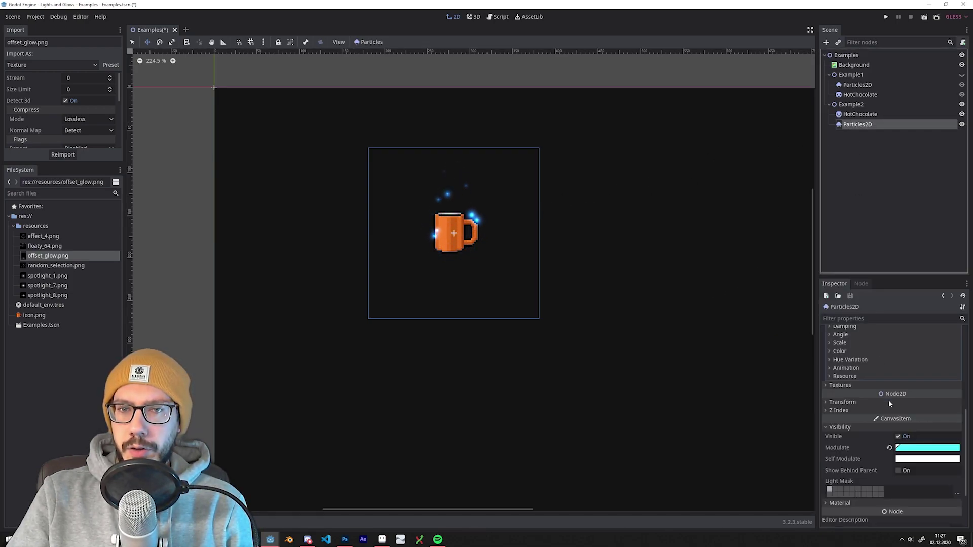
{"action": "scroll", "coordinate": [856, 409], "scroll_direction": "up", "scroll_amount": 2}
{"action": "left_click", "coordinate": [848, 376]}
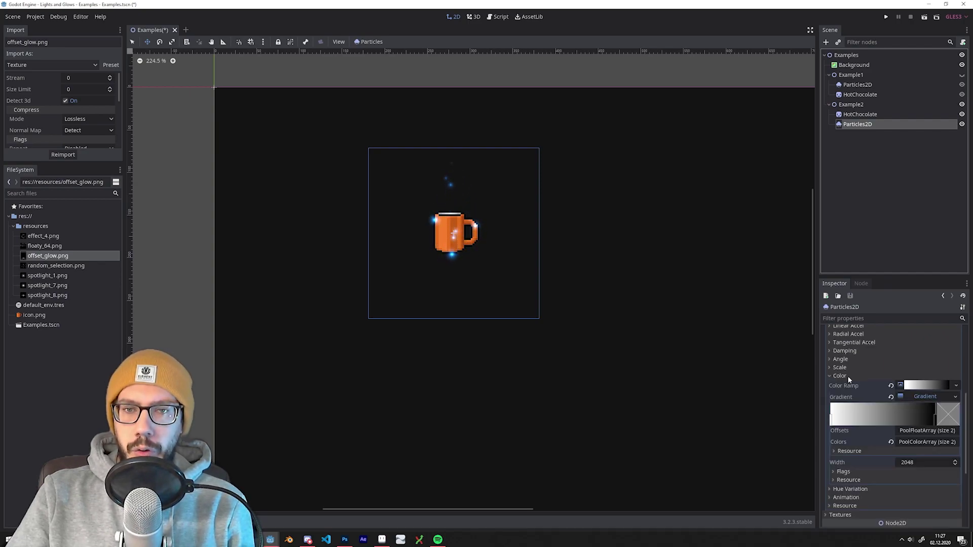
{"action": "left_click_drag", "start_coordinate": [831, 416], "coordinate": [836, 418]}
{"action": "left_click", "coordinate": [831, 423]}
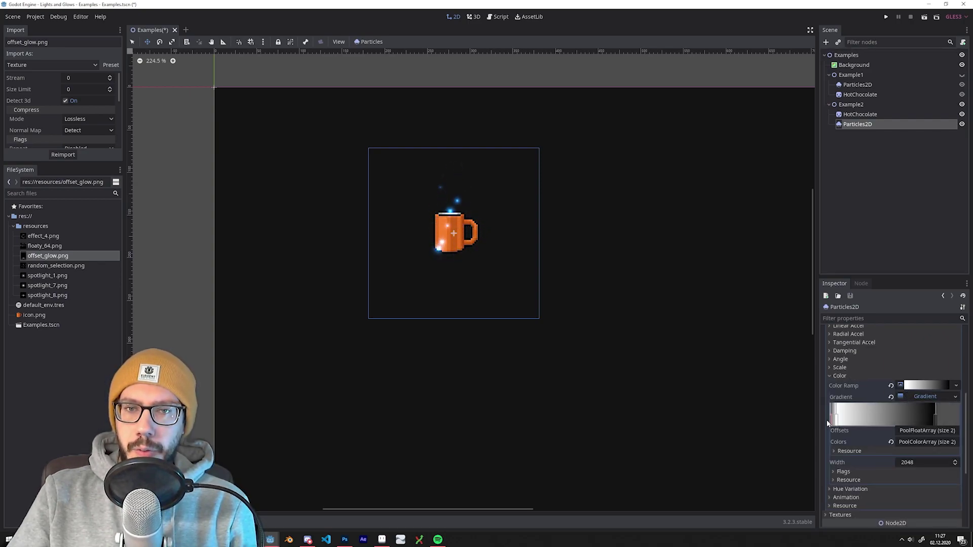
{"action": "left_click", "coordinate": [940, 416]}
{"action": "left_click_drag", "start_coordinate": [930, 311], "coordinate": [793, 327]}
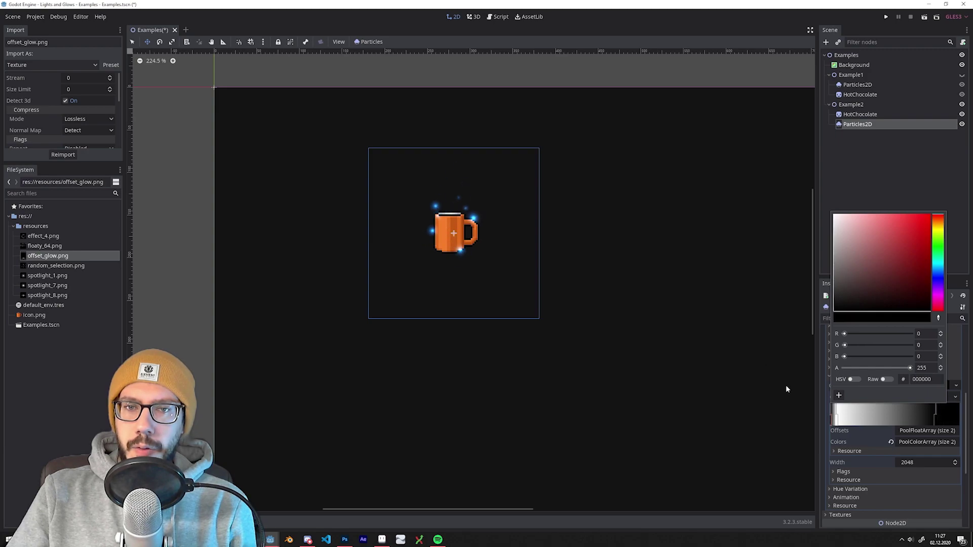
{"action": "left_click", "coordinate": [822, 427]}
{"action": "left_click_drag", "start_coordinate": [837, 421], "coordinate": [851, 424]}
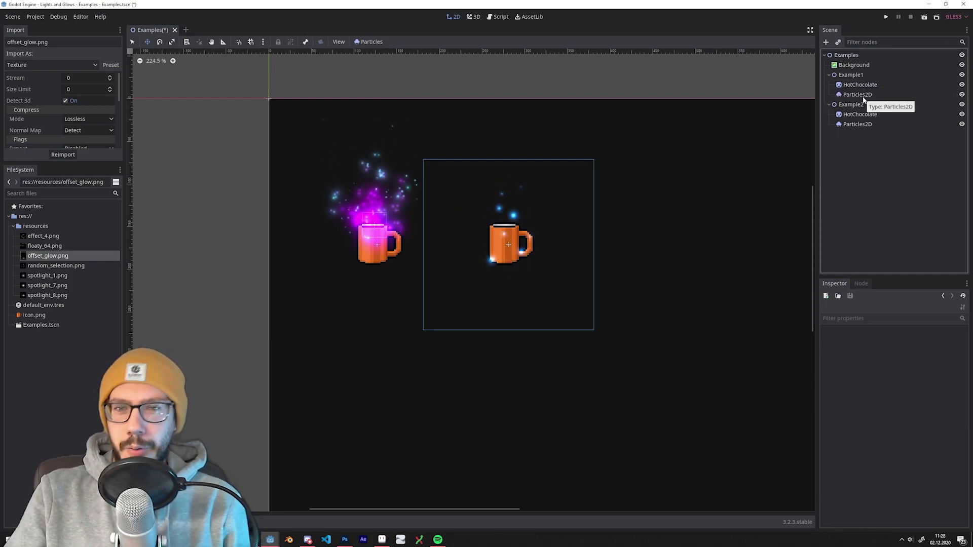
- Move Example2's Particles2D up so its origin sits just above the mug's rim
{"action": "left_click", "coordinate": [868, 95]}
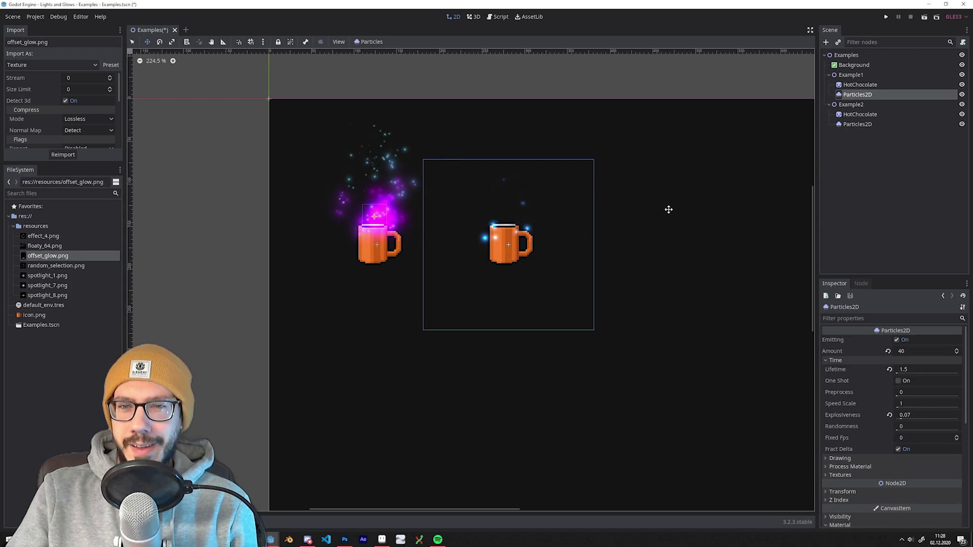
{"action": "left_click", "coordinate": [851, 75]}
{"action": "left_click", "coordinate": [857, 124]}
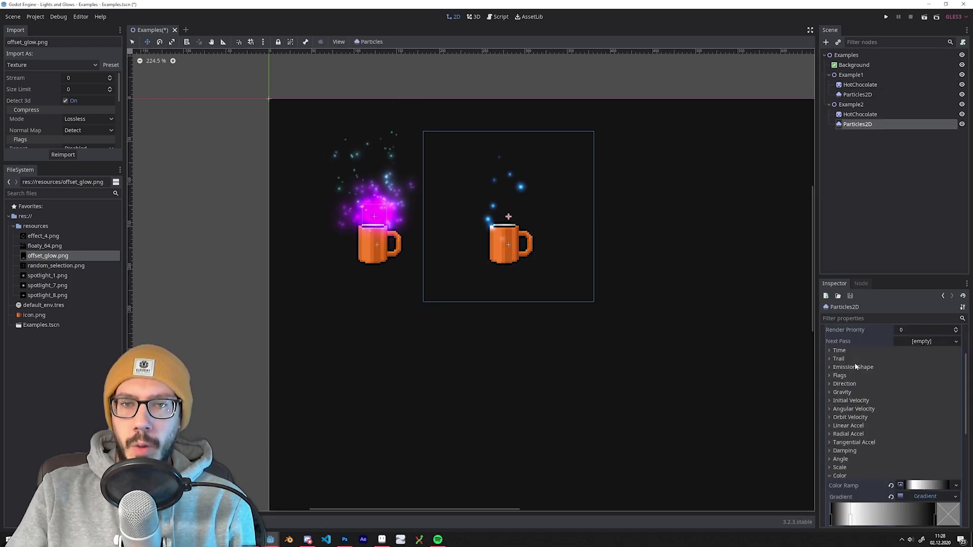
{"action": "left_click", "coordinate": [861, 367]}
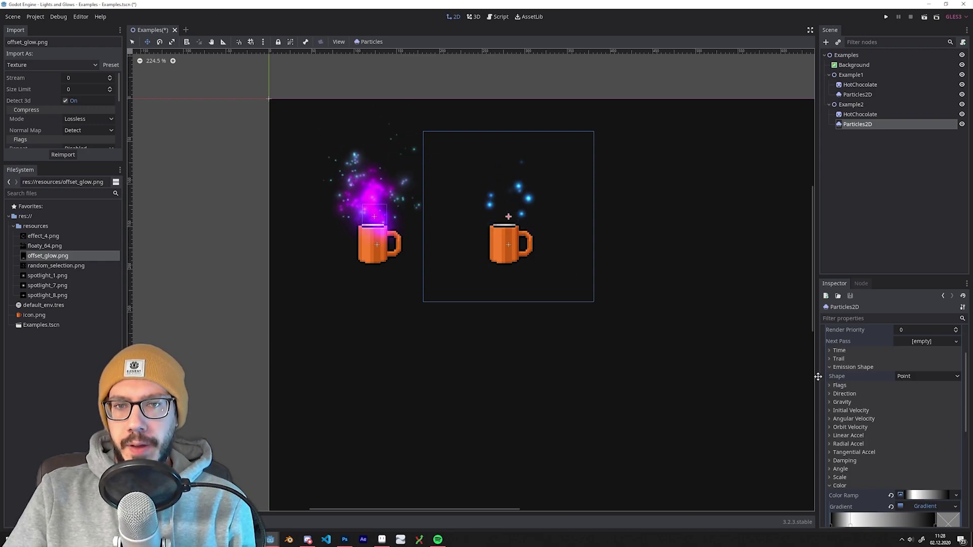
{"action": "left_click", "coordinate": [850, 368]}
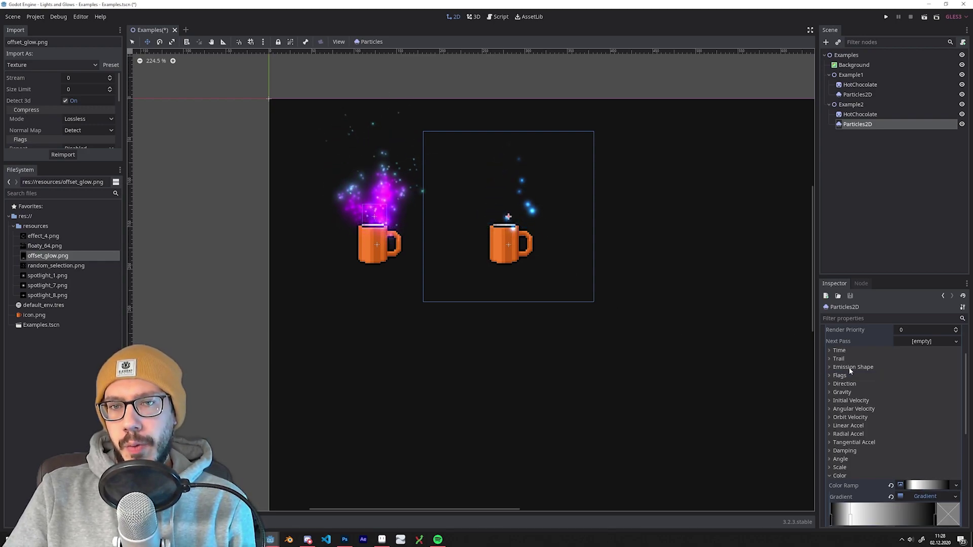
- Reshape Example2's particle scale curve so it starts near 0.5, rises to a peak and falls off toward the end
{"action": "left_click", "coordinate": [850, 466]}
{"action": "scroll", "coordinate": [887, 446], "scroll_direction": "down", "scroll_amount": 4}
{"action": "left_click", "coordinate": [921, 428]}
{"action": "left_click", "coordinate": [921, 427]}
{"action": "left_click_drag", "start_coordinate": [844, 452], "coordinate": [852, 472]}
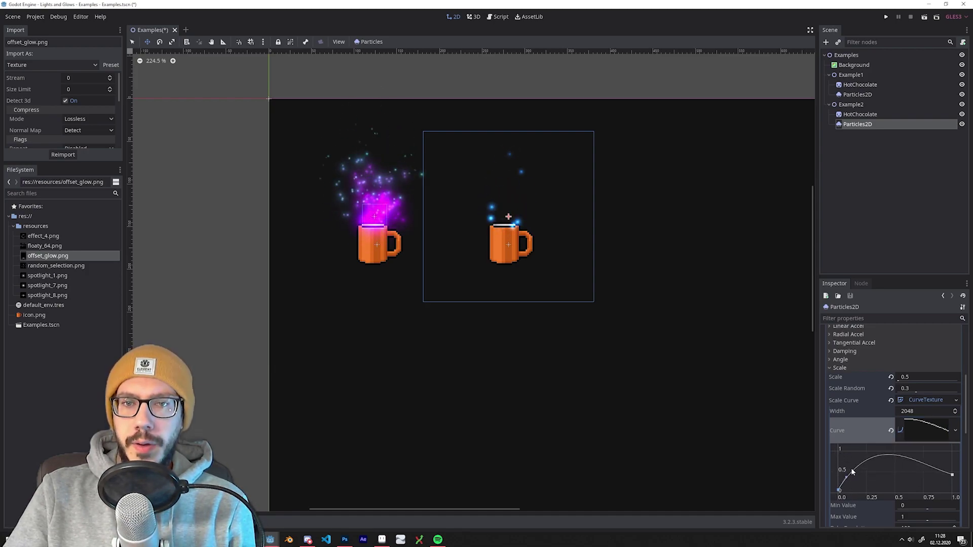
{"action": "left_click_drag", "start_coordinate": [839, 489], "coordinate": [849, 469]}
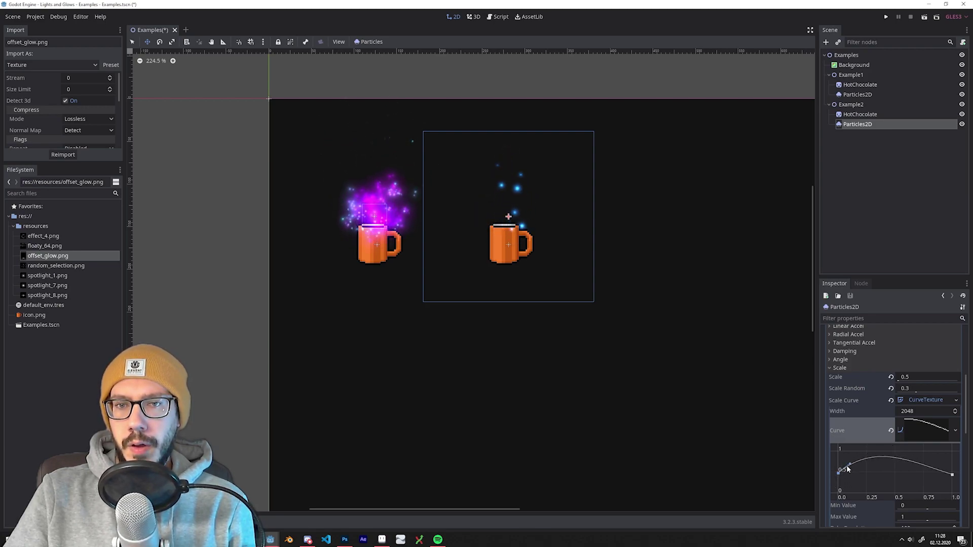
- Nudge Example2's emitter slightly toward the mug body's center and set its particle Amount to 500
{"action": "left_click_drag", "start_coordinate": [606, 232], "coordinate": [603, 230]}
{"action": "scroll", "coordinate": [923, 419], "scroll_direction": "up", "scroll_amount": 5}
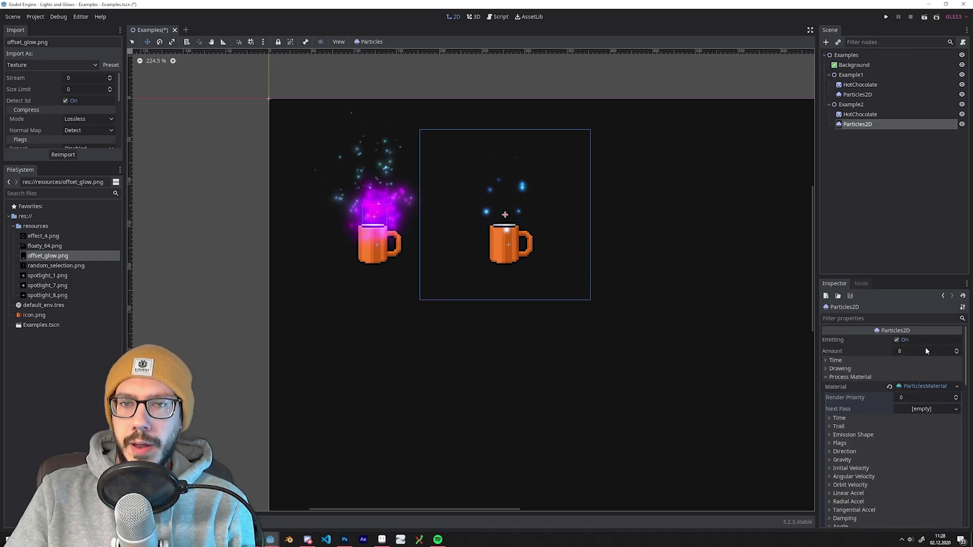
{"action": "key", "text": "Return"}
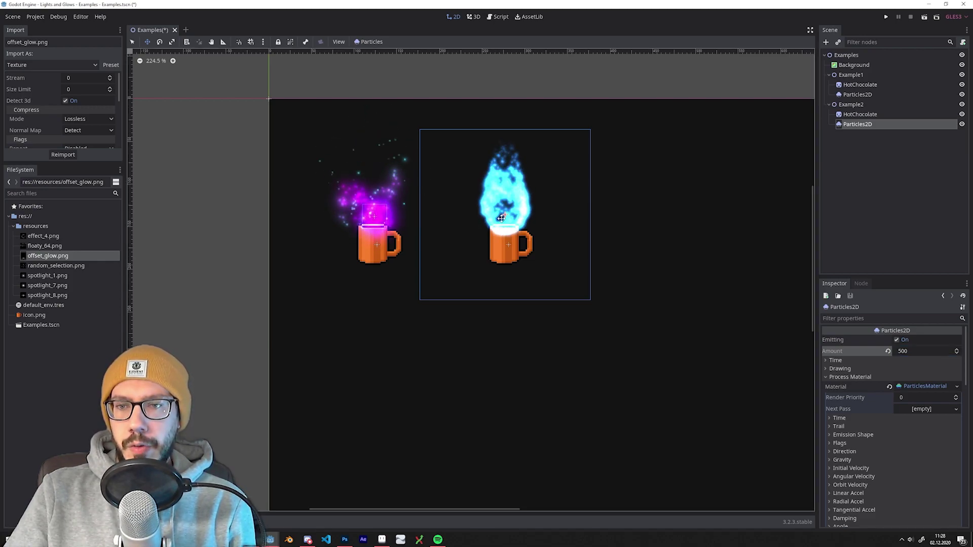
{"action": "left_click", "coordinate": [913, 351]}
- Change Example2's emission shape to Sphere with a radius of 5
{"action": "left_click", "coordinate": [848, 435]}
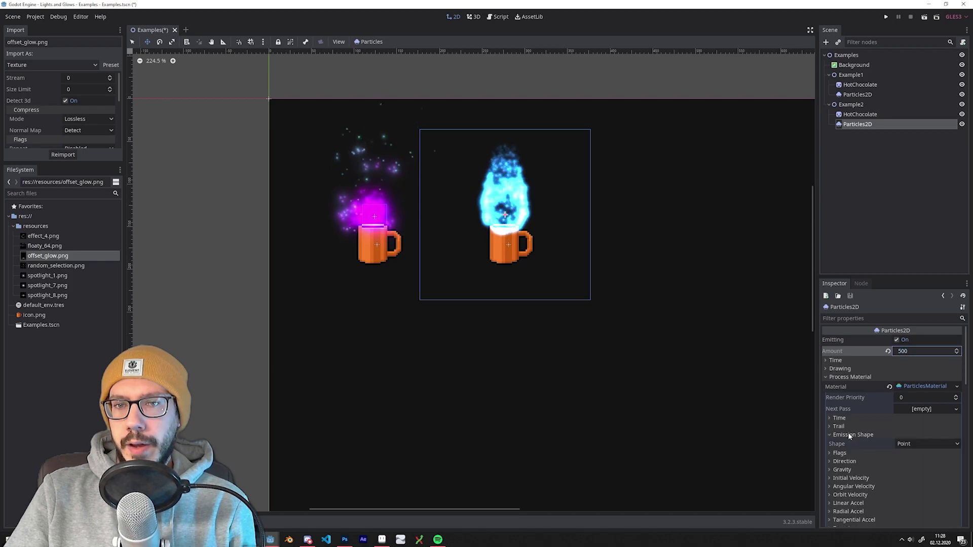
{"action": "left_click", "coordinate": [918, 442]}
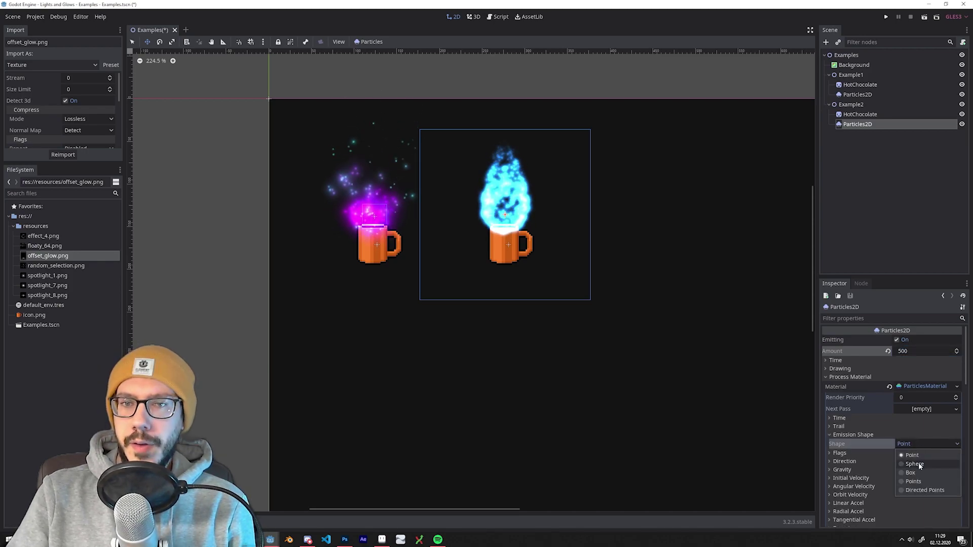
{"action": "left_click", "coordinate": [918, 464]}
{"action": "left_click", "coordinate": [918, 455]}
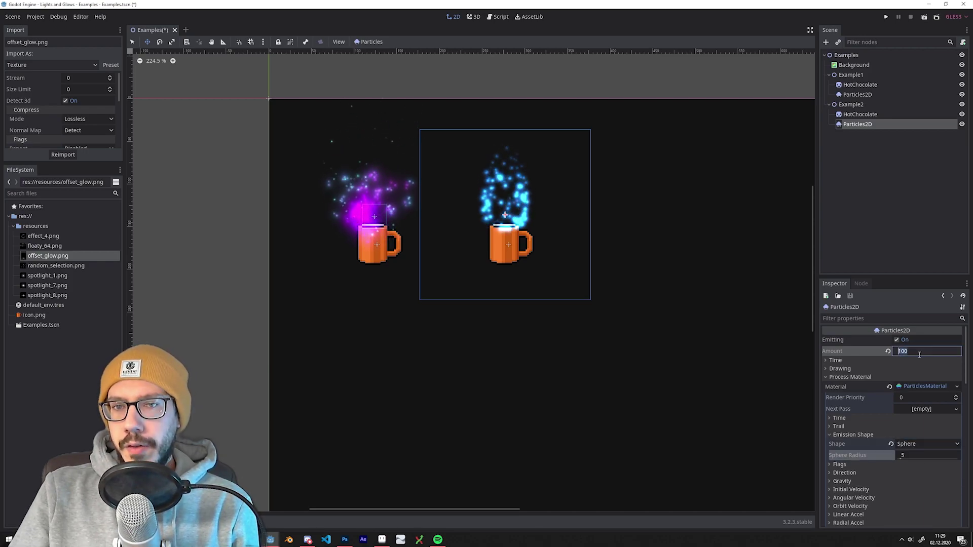
{"action": "type", "text": "30"}
{"action": "key", "text": "Return"}
- Set the particle Amount of Example2's Particles2D to 20
{"action": "left_click", "coordinate": [925, 351]}
{"action": "type", "text": "20"}
{"action": "key", "text": "Return"}
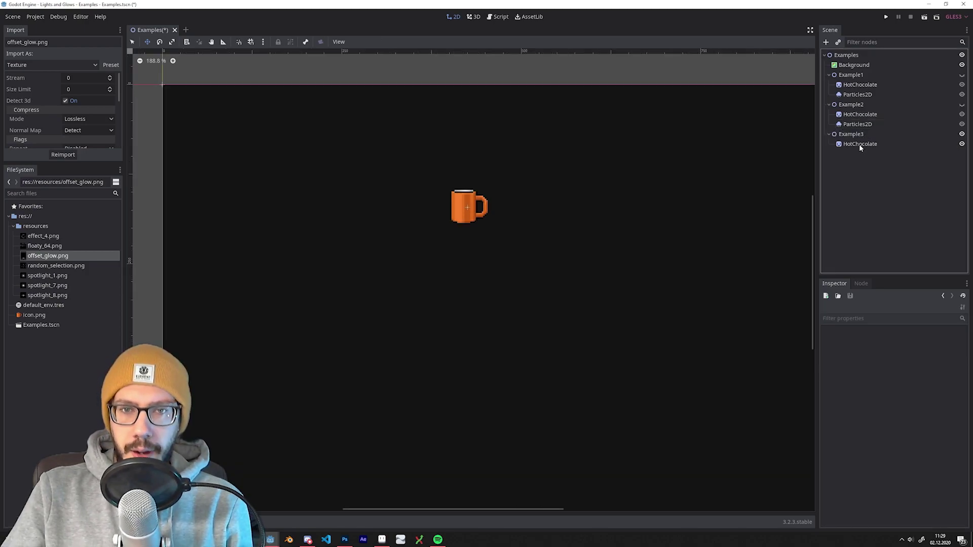
- Add a Particles2D node as a child of Example3
{"action": "left_click", "coordinate": [856, 135]}
{"action": "left_click", "coordinate": [826, 42]}
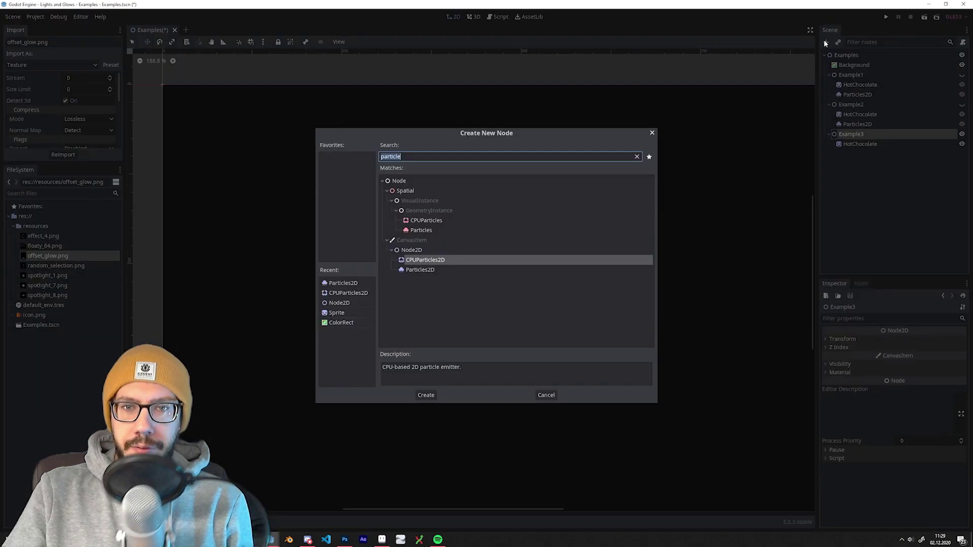
{"action": "double_click", "coordinate": [420, 269]}
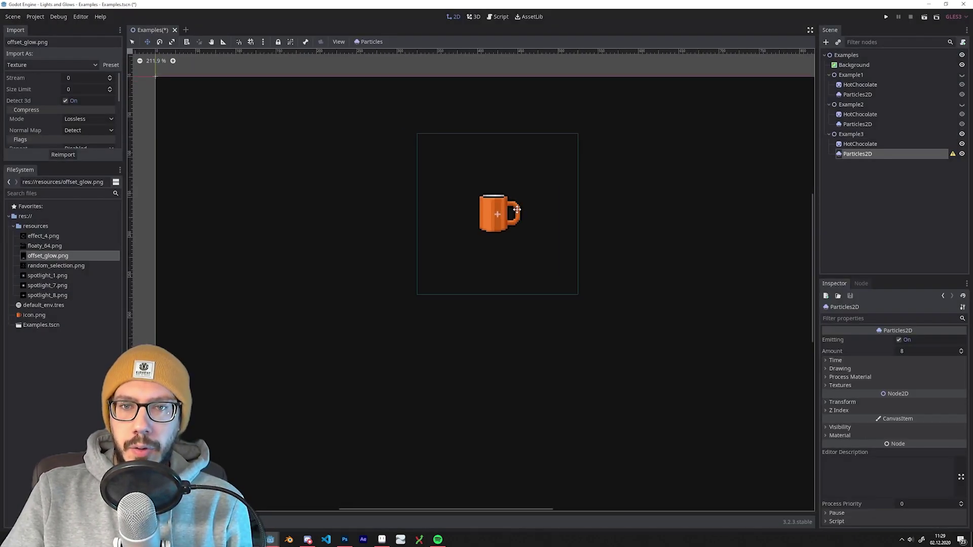
{"action": "scroll", "coordinate": [684, 192], "scroll_direction": "up", "scroll_amount": 1}
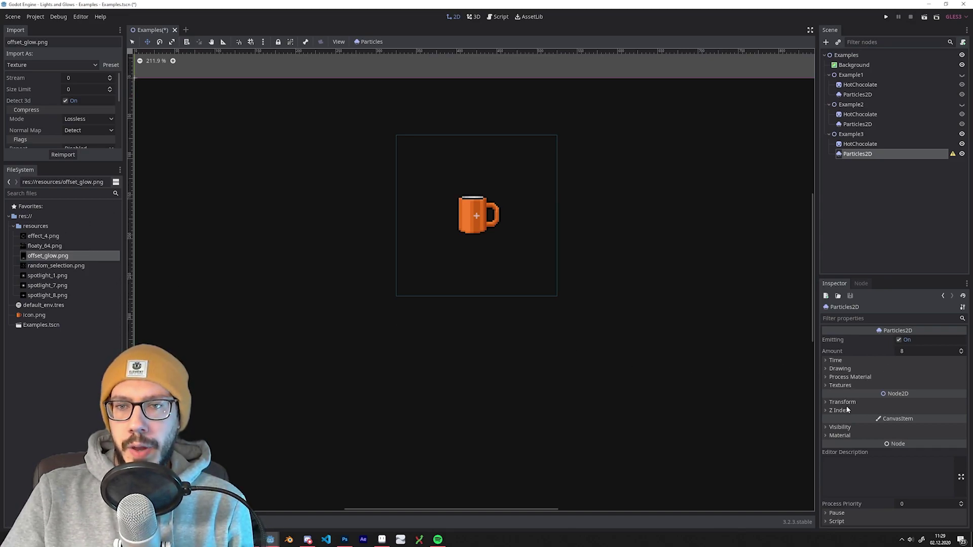
- Assign random_selection.png as the texture of Example3's Particles2D
{"action": "left_click", "coordinate": [845, 435]}
{"action": "left_click", "coordinate": [841, 386]}
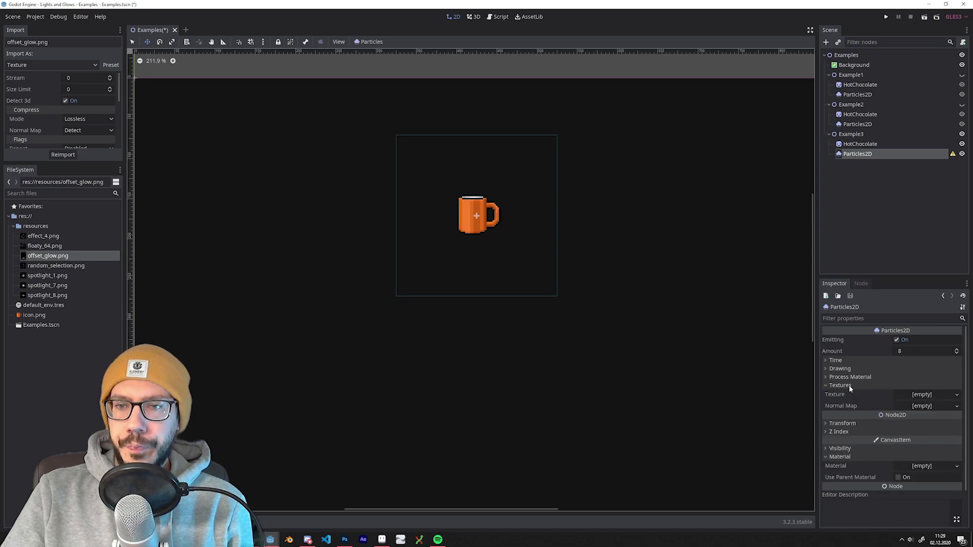
{"action": "left_click_drag", "start_coordinate": [47, 266], "coordinate": [927, 401]}
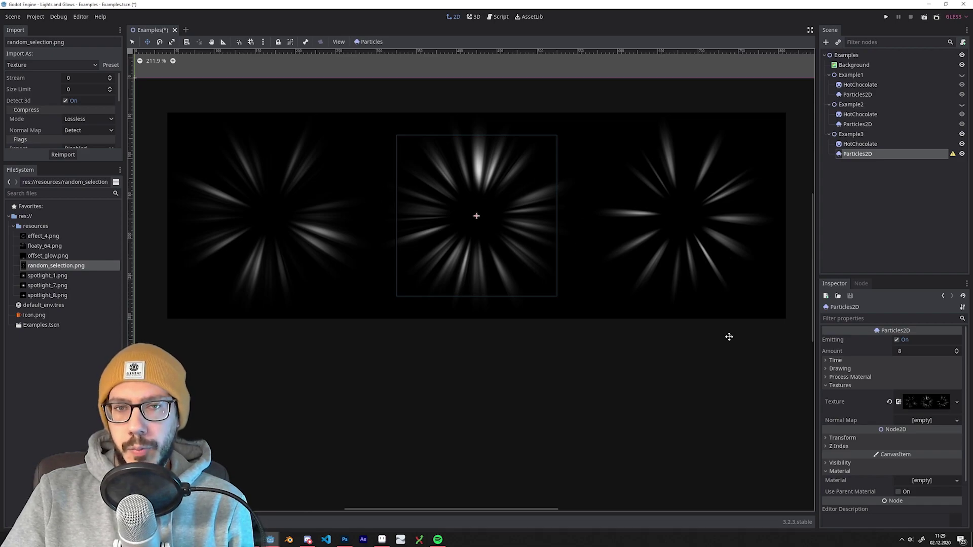
- Give Example3's Particles2D a new CanvasItemMaterial with Add blend mode and particle animation that shows one of the sheet's three bursts per particle
{"action": "scroll", "coordinate": [900, 443], "scroll_direction": "down", "scroll_amount": 1}
{"action": "left_click", "coordinate": [925, 455]}
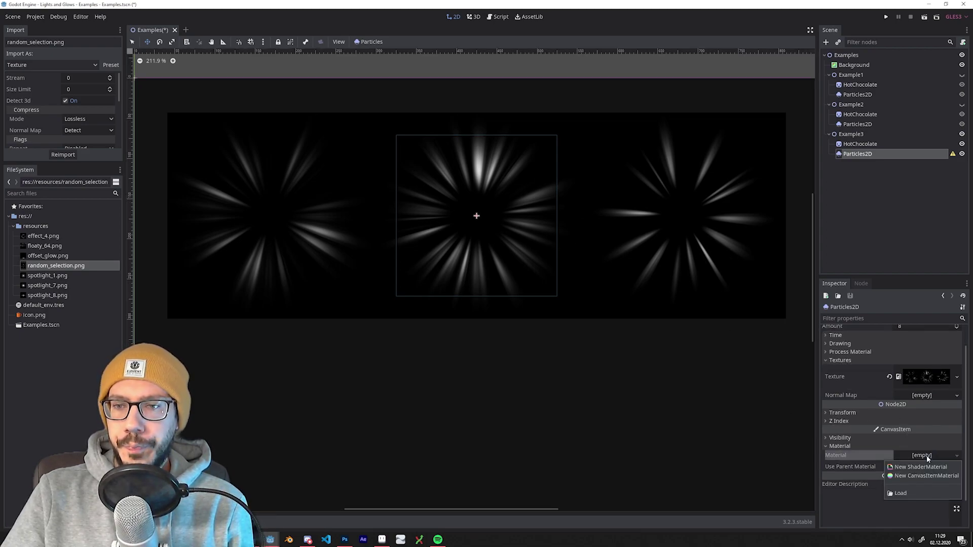
{"action": "left_click", "coordinate": [930, 477]}
{"action": "scroll", "coordinate": [920, 452], "scroll_direction": "down", "scroll_amount": 1}
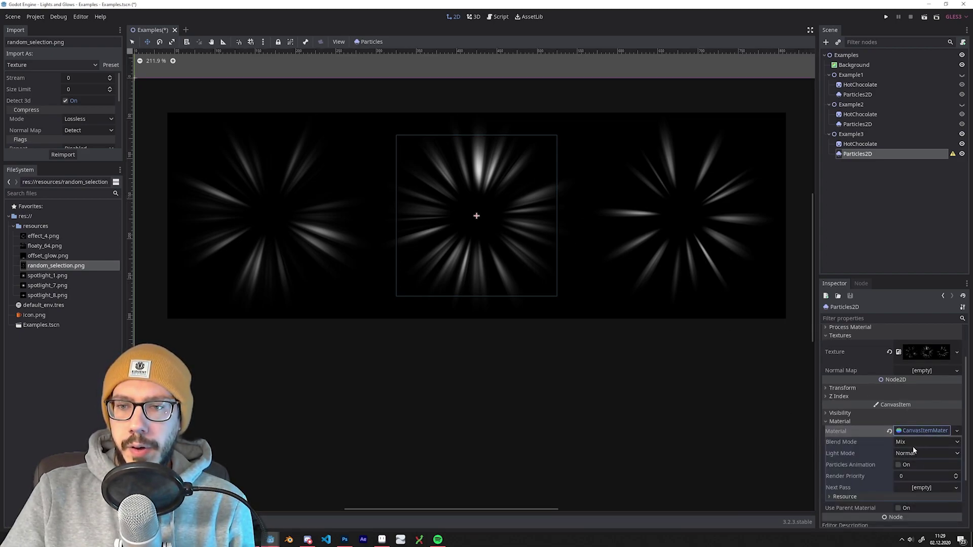
{"action": "left_click", "coordinate": [912, 442]}
{"action": "left_click", "coordinate": [915, 459]}
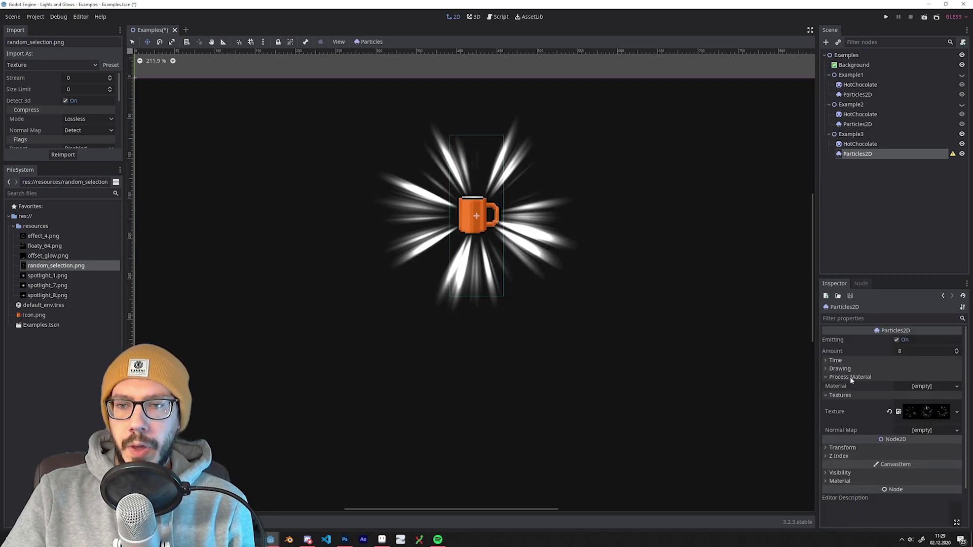
- Create a new ParticlesMaterial for Example3's particles and set its gravity to 0 on every axis
{"action": "left_click", "coordinate": [917, 388]}
{"action": "left_click", "coordinate": [918, 406]}
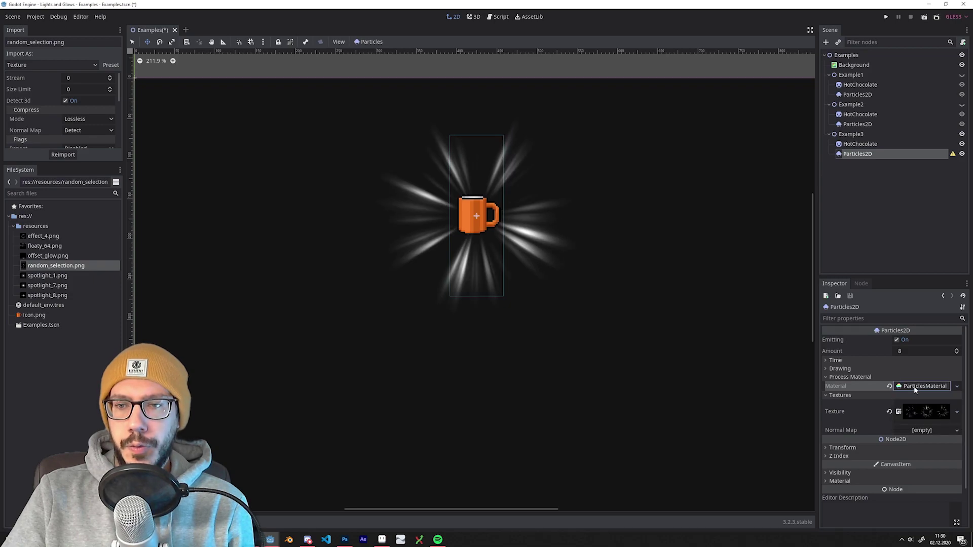
{"action": "left_click", "coordinate": [851, 458]}
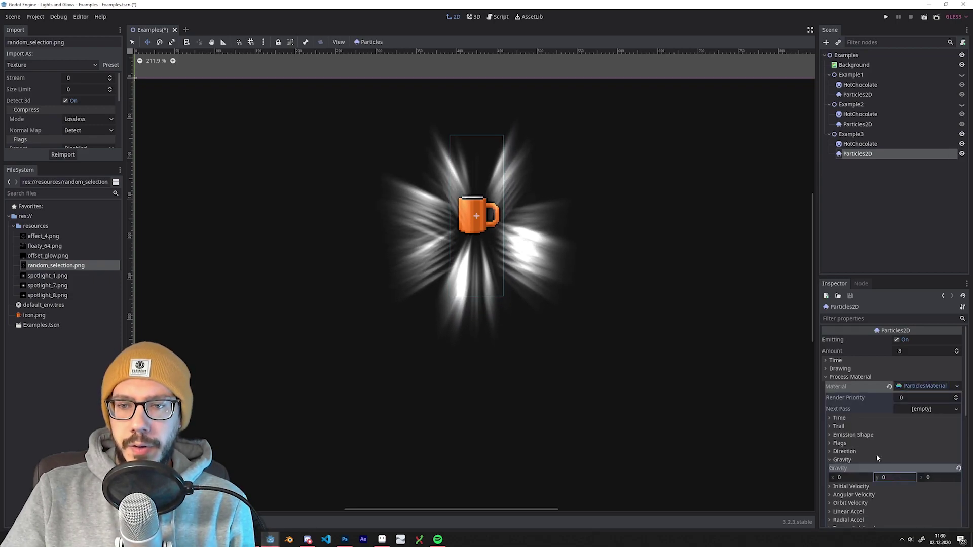
- Set the particle animation Offset to 1 and Offset Random to 1 so each particle picks a random frame
{"action": "middle_click_drag", "start_coordinate": [550, 262], "coordinate": [644, 294]}
{"action": "scroll", "coordinate": [847, 366], "scroll_direction": "down", "scroll_amount": 5}
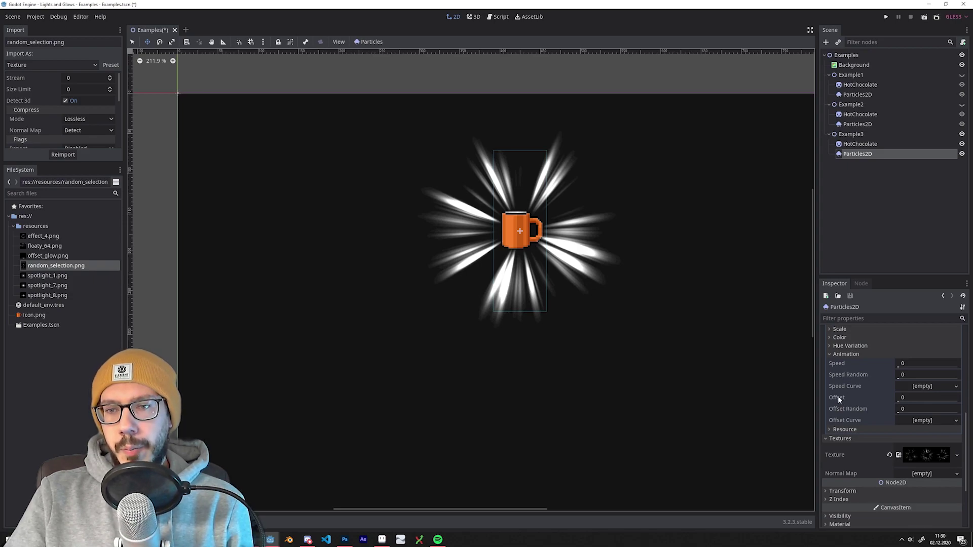
{"action": "mouse_move", "coordinate": [899, 402]}
{"action": "left_mouse_down"}
{"action": "mouse_move", "coordinate": [931, 402]}
{"action": "mouse_move", "coordinate": [886, 396]}
{"action": "left_mouse_up"}
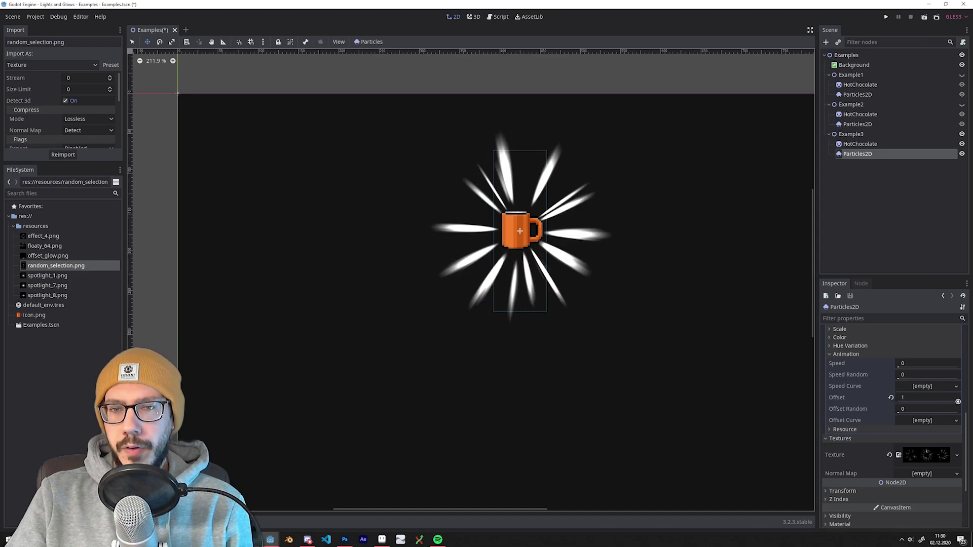
{"action": "left_click", "coordinate": [912, 410]}
{"action": "type", "text": "1"}
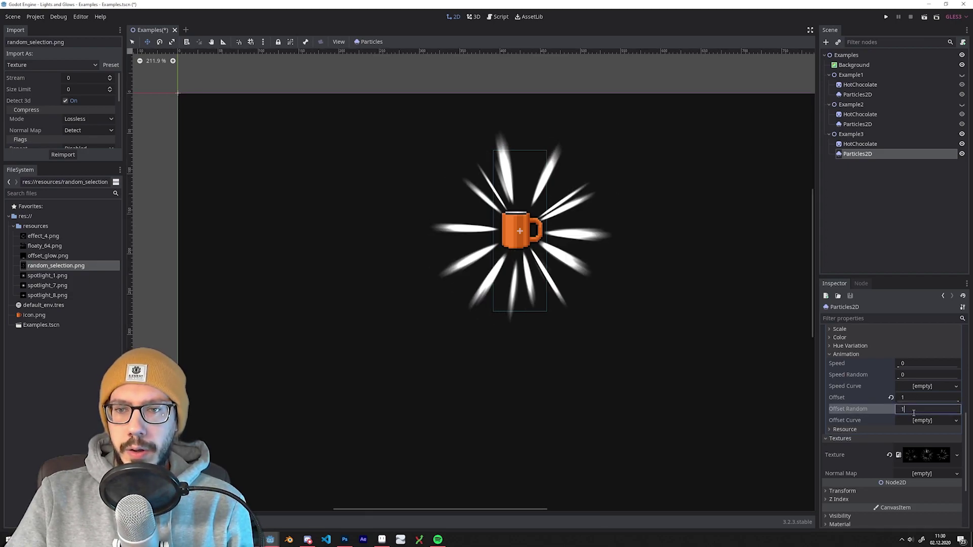
{"action": "key", "text": "Return"}
{"action": "key", "text": "Return"}
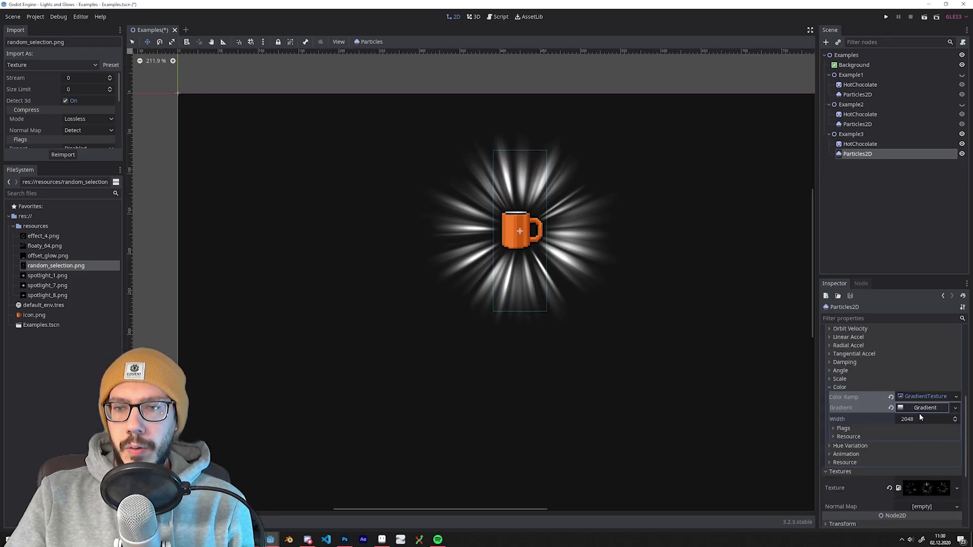
- Add a Color Ramp gradient that goes from black to white around the middle and back to a dark end color
{"action": "left_click", "coordinate": [917, 409]}
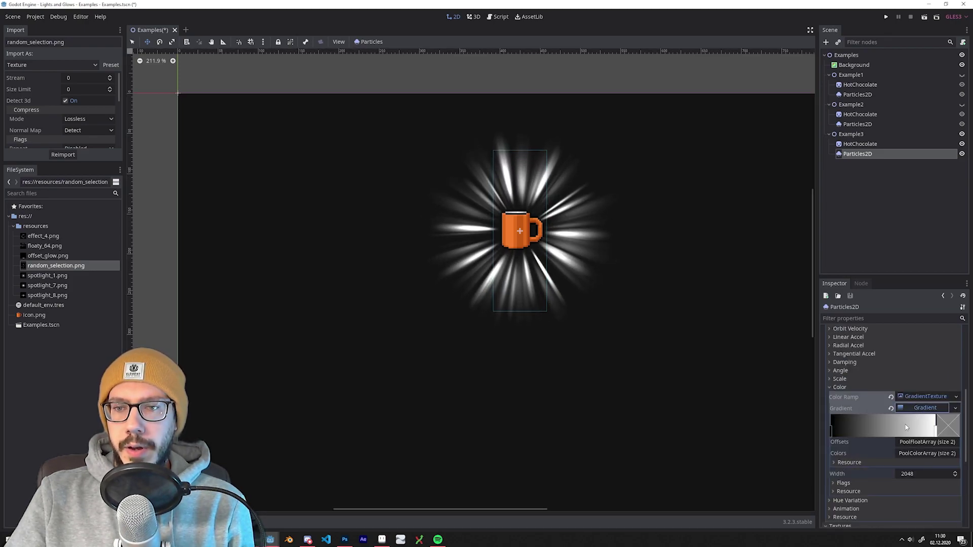
{"action": "mouse_move", "coordinate": [935, 430]}
{"action": "left_mouse_down"}
{"action": "mouse_move", "coordinate": [883, 431]}
{"action": "mouse_move", "coordinate": [932, 430]}
{"action": "left_mouse_up"}
{"action": "left_click", "coordinate": [947, 429]}
{"action": "left_click_drag", "start_coordinate": [875, 284], "coordinate": [865, 288]}
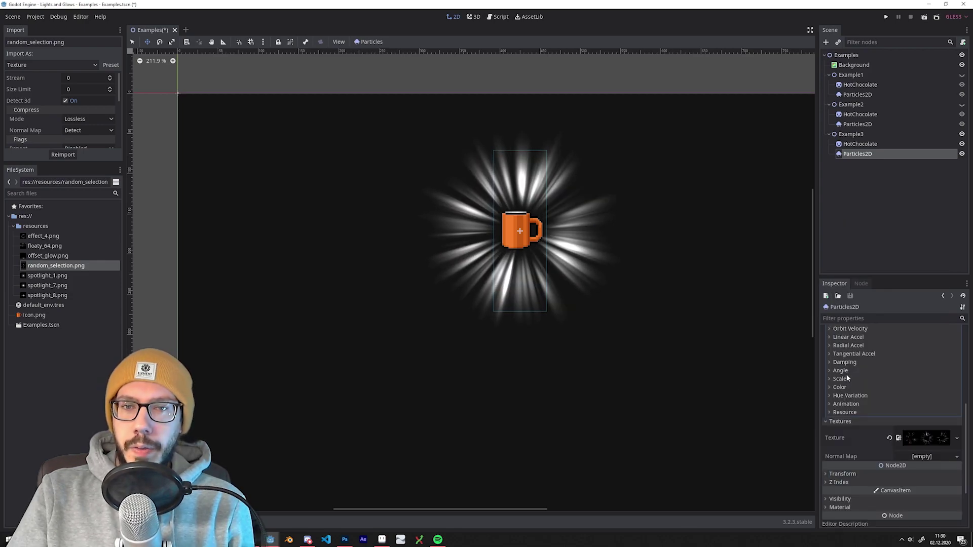
- Set the particle Angle to 360 and Angle Random to 1
{"action": "left_click", "coordinate": [841, 370]}
{"action": "left_click", "coordinate": [910, 379]}
{"action": "type", "text": "360"}
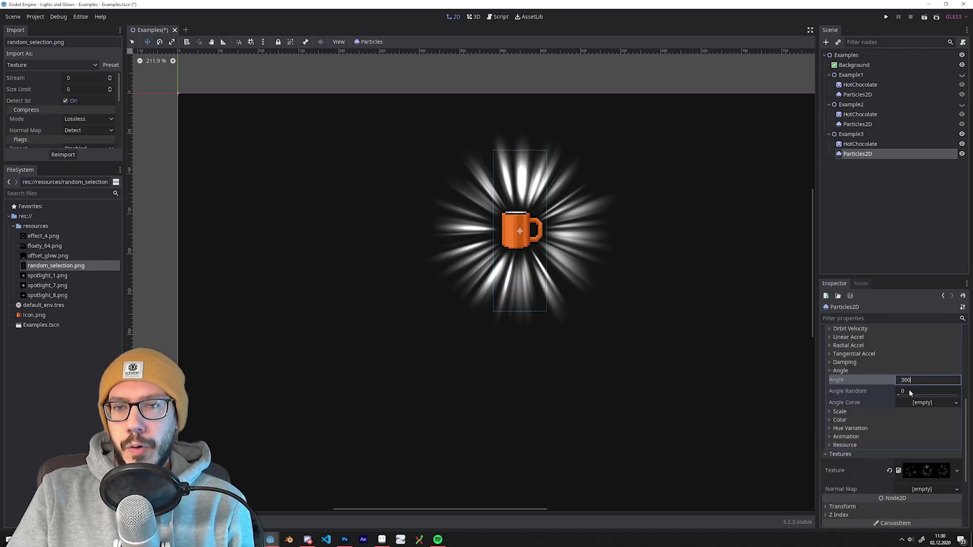
{"action": "left_click", "coordinate": [910, 391]}
{"action": "type", "text": "1"}
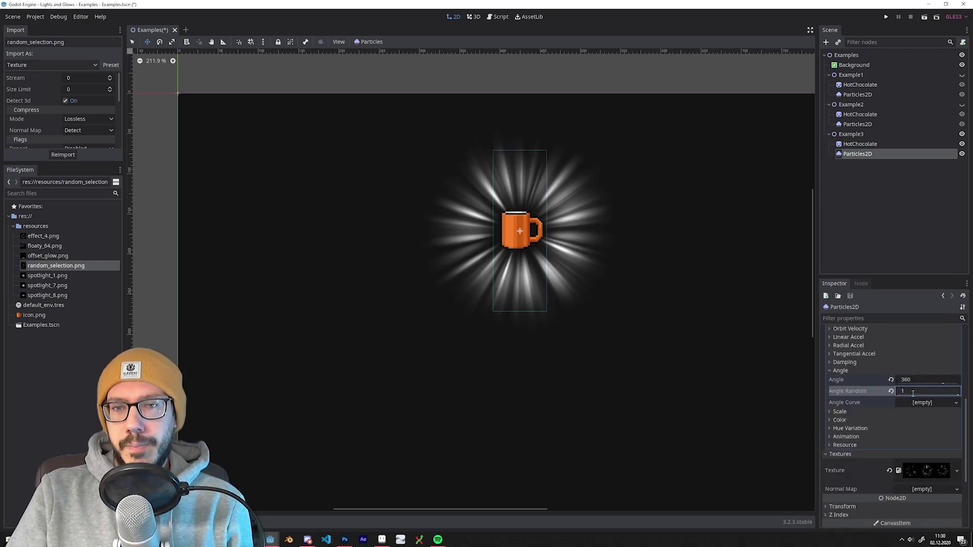
{"action": "left_click", "coordinate": [846, 369]}
- Set Scale Random to 0.3 for Example3's particles
{"action": "scroll", "coordinate": [846, 370], "scroll_direction": "up", "scroll_amount": 1}
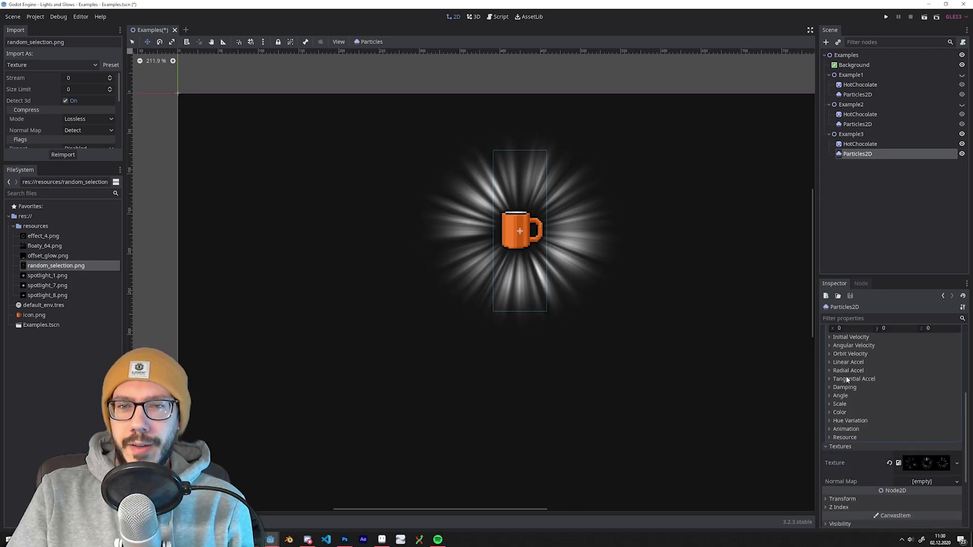
{"action": "left_click", "coordinate": [845, 403]}
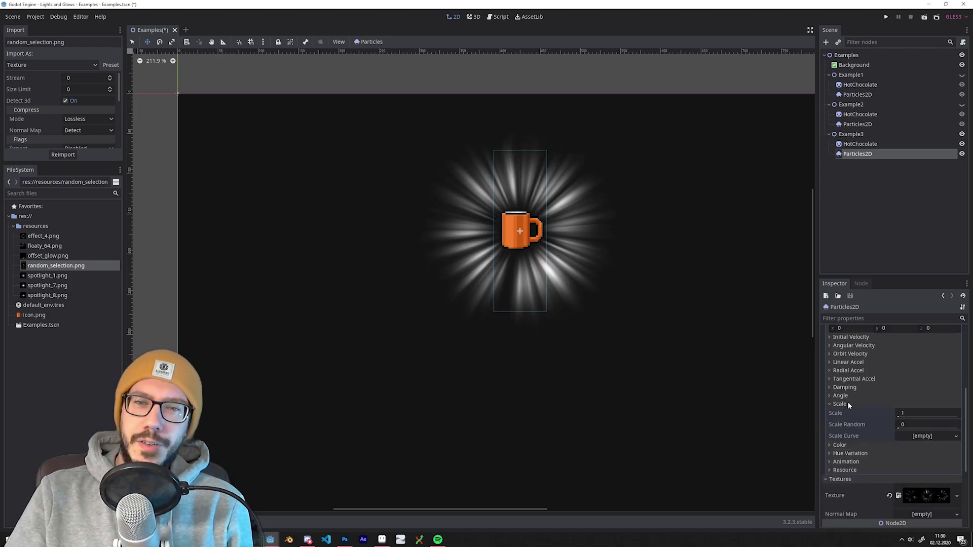
{"action": "left_click", "coordinate": [921, 426]}
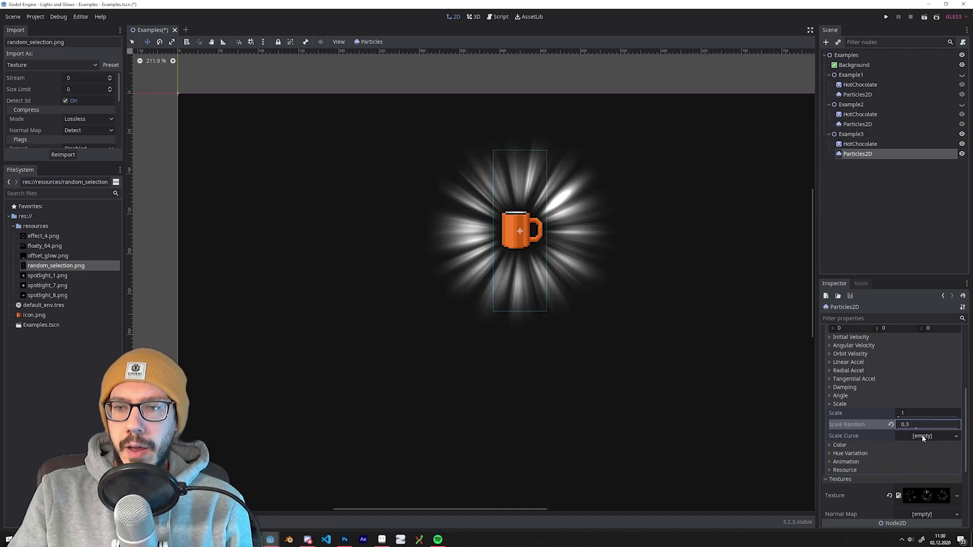
{"action": "type", "text": "0.3"}
- Add a Scale Curve to Example3's particles and lower its start point so they grow over their lifetime
{"action": "left_click", "coordinate": [922, 437]}
{"action": "left_click", "coordinate": [923, 445]}
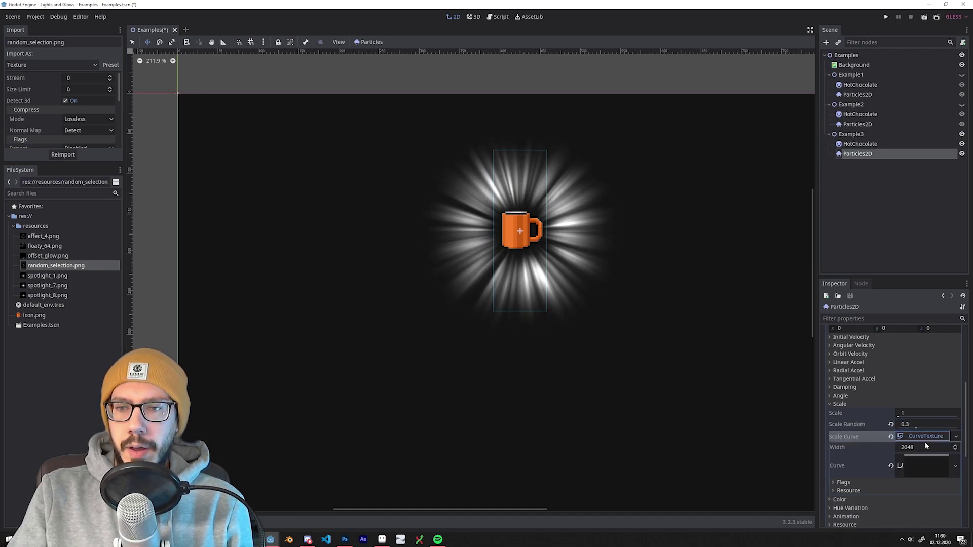
{"action": "left_click", "coordinate": [908, 466]}
{"action": "scroll", "coordinate": [861, 477], "scroll_direction": "down", "scroll_amount": 2}
{"action": "left_click_drag", "start_coordinate": [838, 438], "coordinate": [834, 477]}
- Set the particle Amount of Example3's Particles2D to 4
{"action": "scroll", "coordinate": [902, 385], "scroll_direction": "up", "scroll_amount": 10}
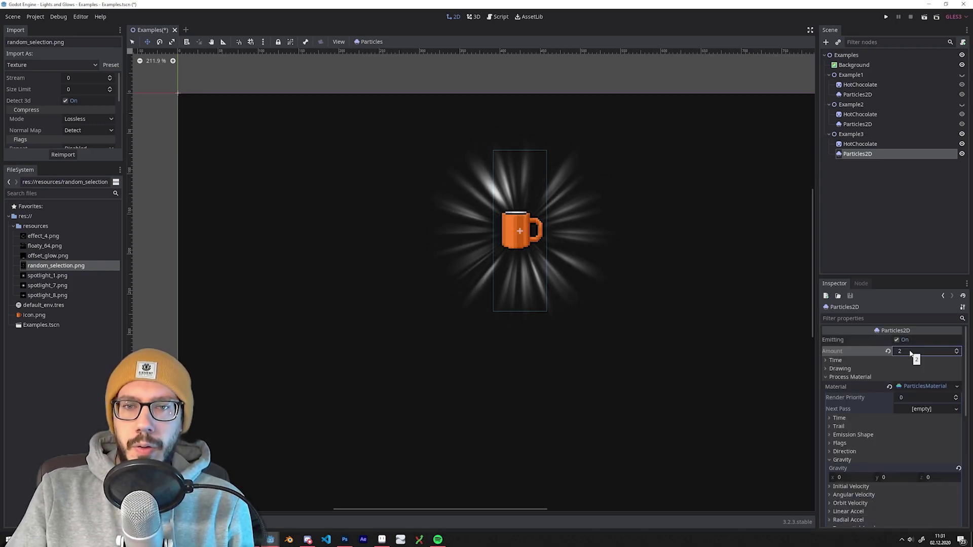
{"action": "left_click", "coordinate": [910, 353]}
{"action": "type", "text": "4"}
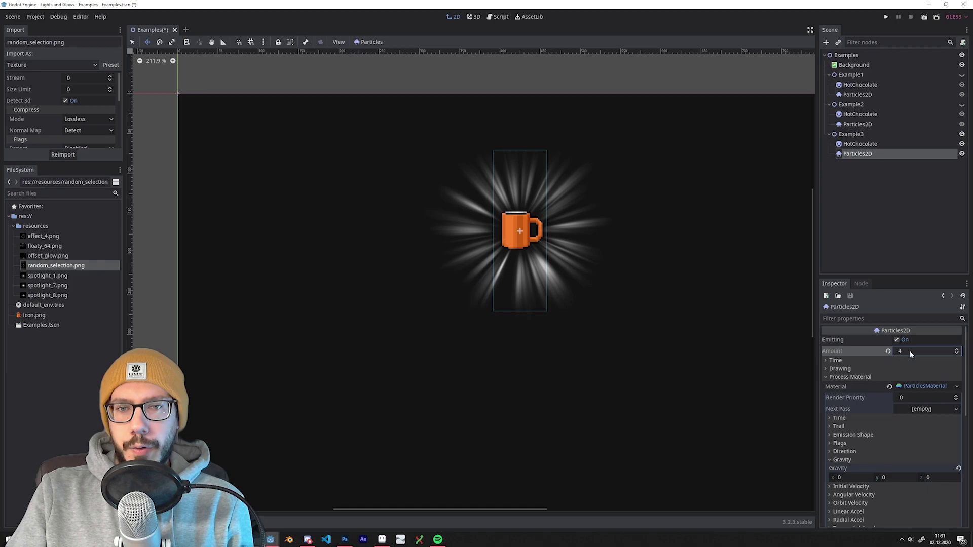
- Tint Example3's particles, set Hue Variation Random to 1, and lower their Hue Variation to a small fraction
{"action": "scroll", "coordinate": [860, 375], "scroll_direction": "down", "scroll_amount": 5}
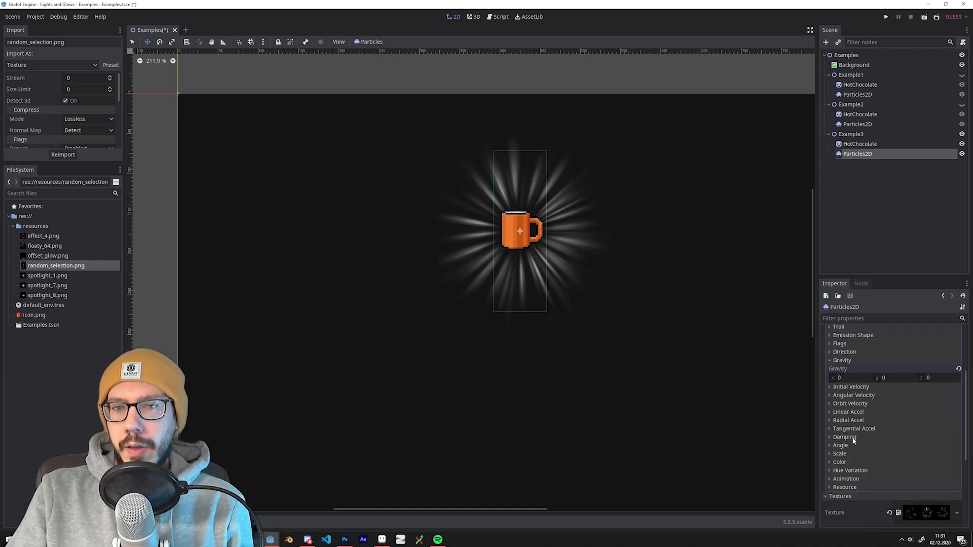
{"action": "left_click", "coordinate": [842, 462]}
{"action": "scroll", "coordinate": [850, 455], "scroll_direction": "down", "scroll_amount": 2}
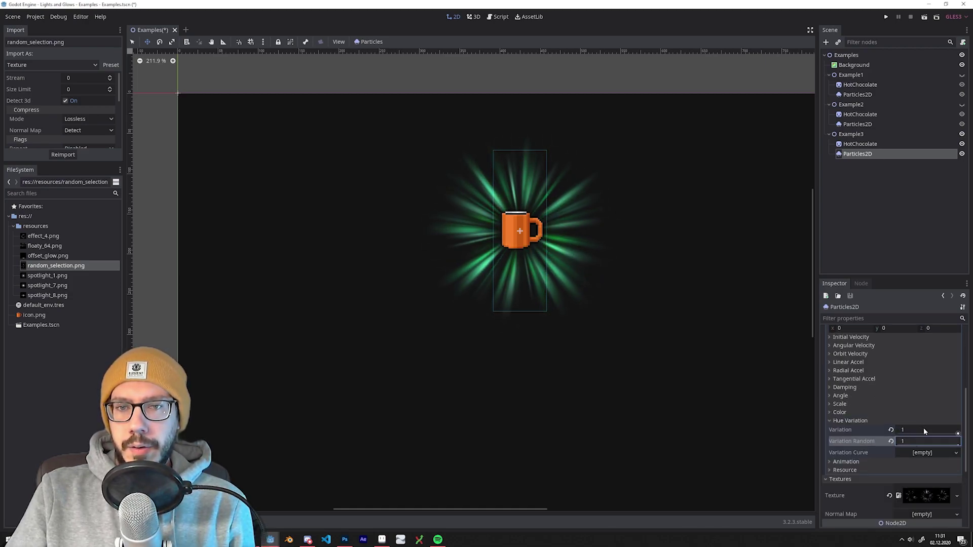
{"action": "left_click", "coordinate": [924, 429]}
{"action": "type", "text": "0."}
{"action": "key", "text": "Return"}
{"action": "left_click", "coordinate": [851, 420]}
{"action": "scroll", "coordinate": [845, 395], "scroll_direction": "down", "scroll_amount": 1}
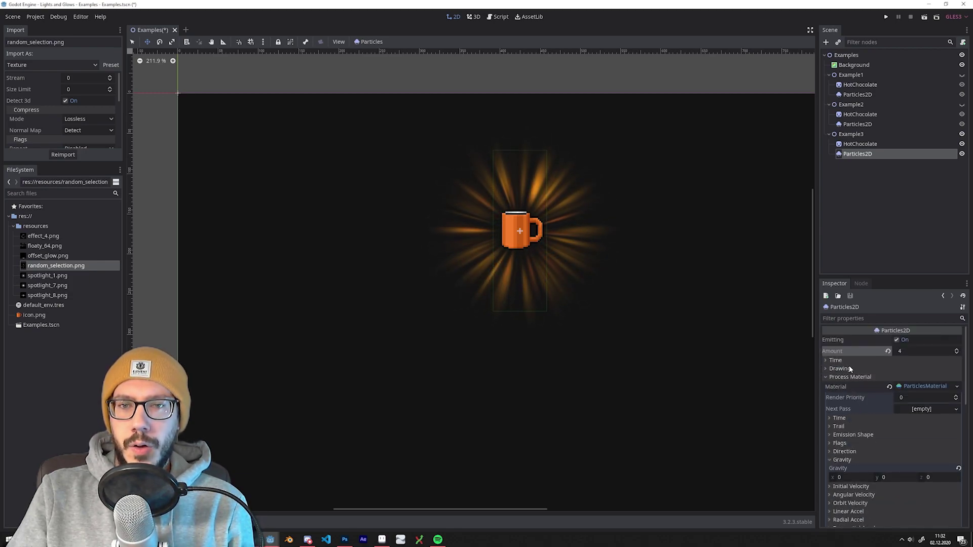
- Add a Particles2D with the effect_4.png texture to a new Example4 mug group and give it an additive CanvasItemMaterial
{"action": "left_click", "coordinate": [827, 42]}
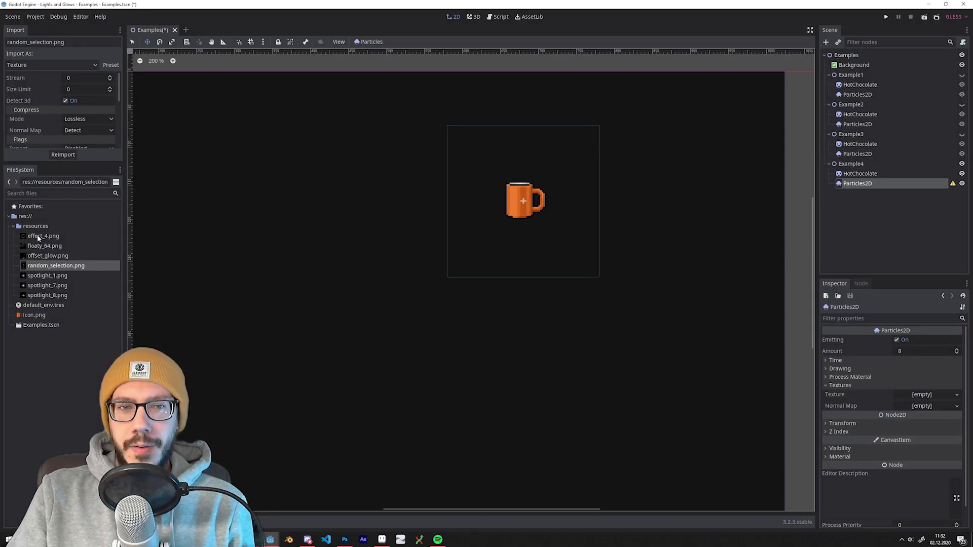
{"action": "left_click_drag", "start_coordinate": [38, 235], "coordinate": [933, 395]}
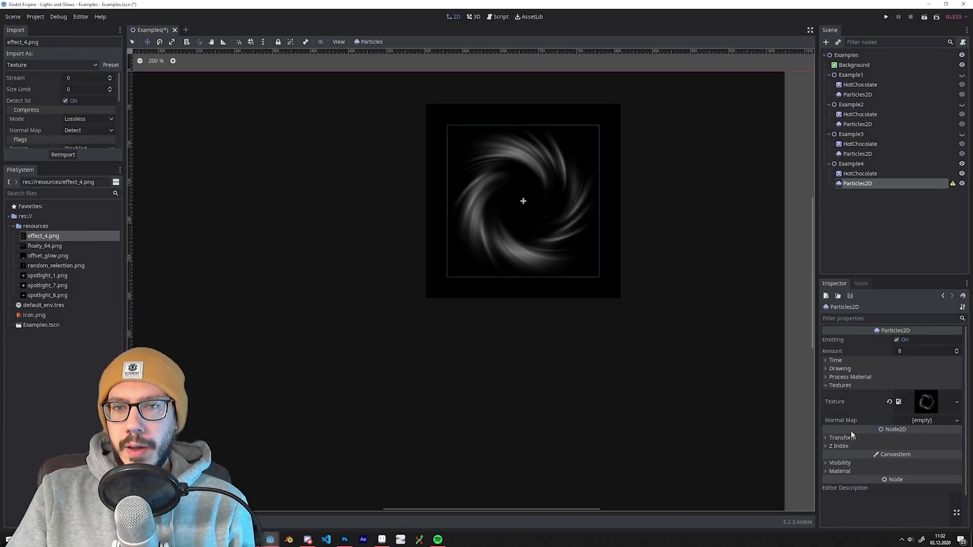
{"action": "left_click", "coordinate": [839, 471]}
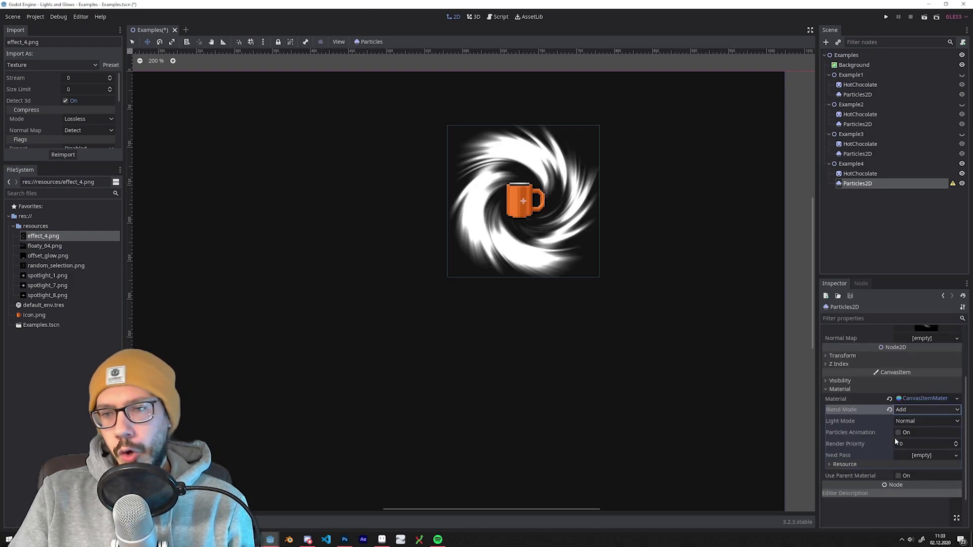
{"action": "left_click", "coordinate": [851, 388]}
- Assign a new ParticlesMaterial to Example4's Particles2D and remove its downward gravity
{"action": "left_click", "coordinate": [852, 377]}
{"action": "left_click", "coordinate": [927, 387]}
{"action": "left_click", "coordinate": [929, 406]}
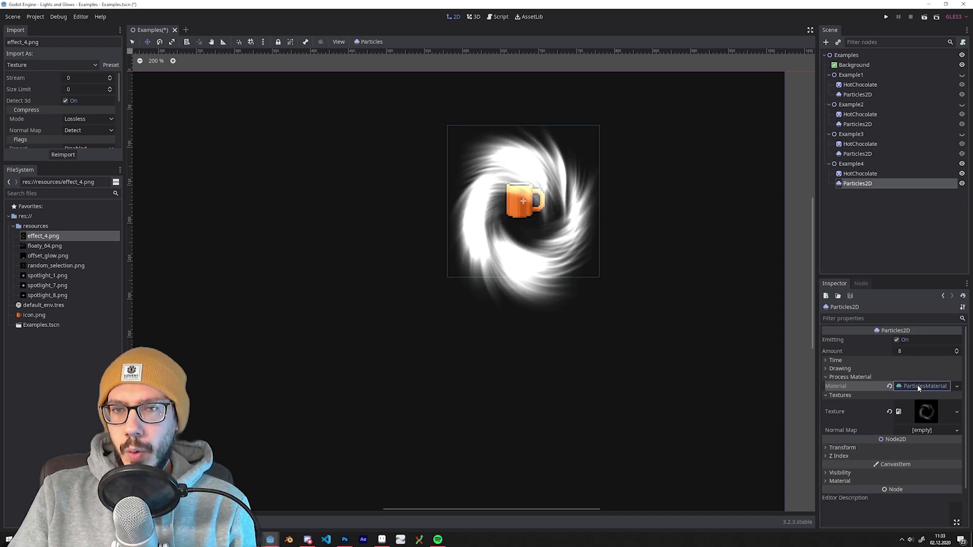
{"action": "left_click", "coordinate": [918, 386]}
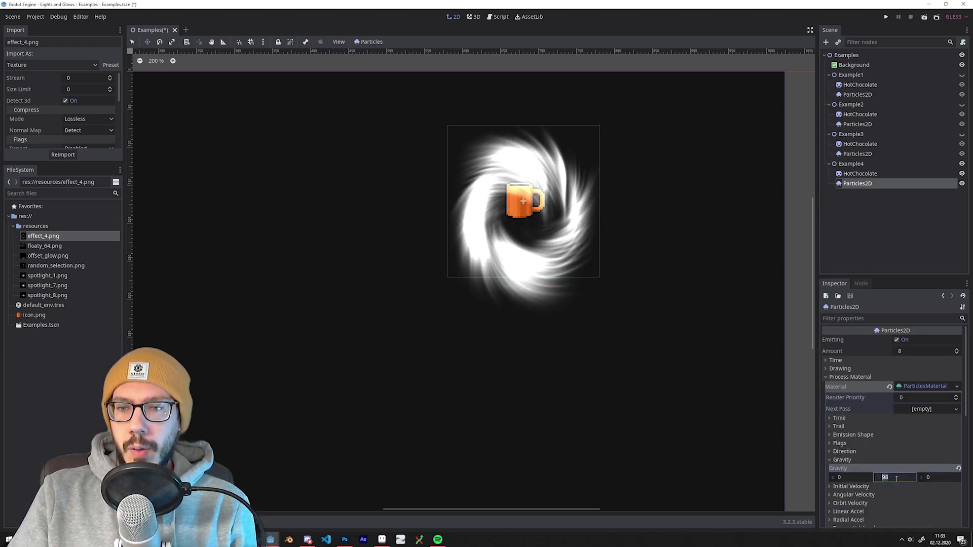
{"action": "scroll", "coordinate": [884, 439], "scroll_direction": "down", "scroll_amount": 2}
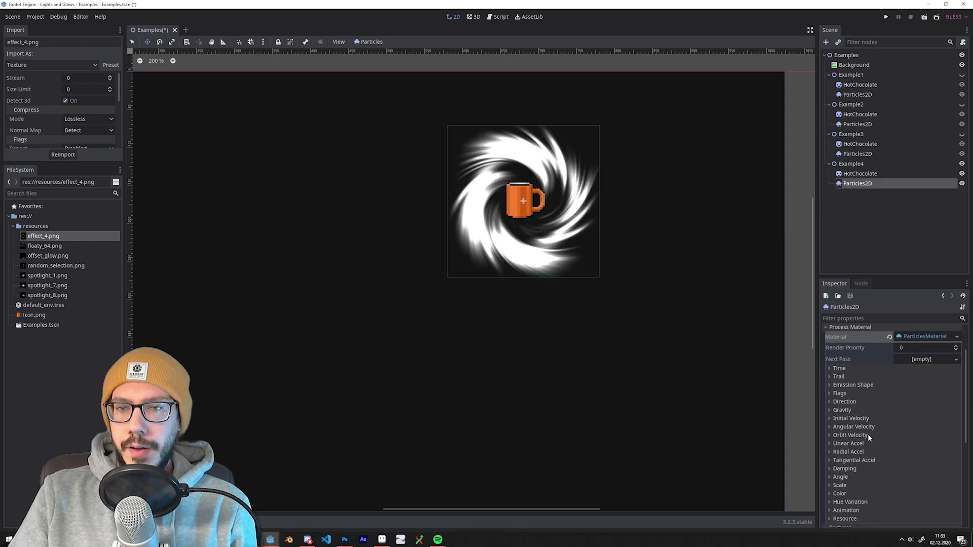
- Try an Angular Velocity of 100 on Example4's particles and reverse it to -100
{"action": "left_click", "coordinate": [866, 429]}
{"action": "left_click", "coordinate": [923, 436]}
{"action": "type", "text": "1"}
{"action": "key", "text": "Return"}
{"action": "left_click", "coordinate": [918, 437]}
{"action": "type", "text": "100"}
{"action": "key", "text": "Return"}
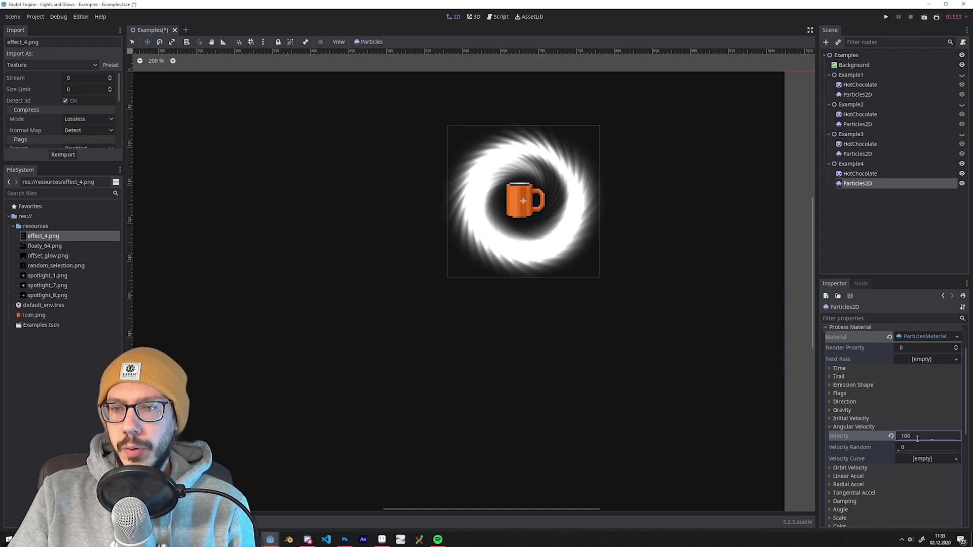
{"action": "left_click", "coordinate": [917, 439]}
{"action": "type", "text": "-100"}
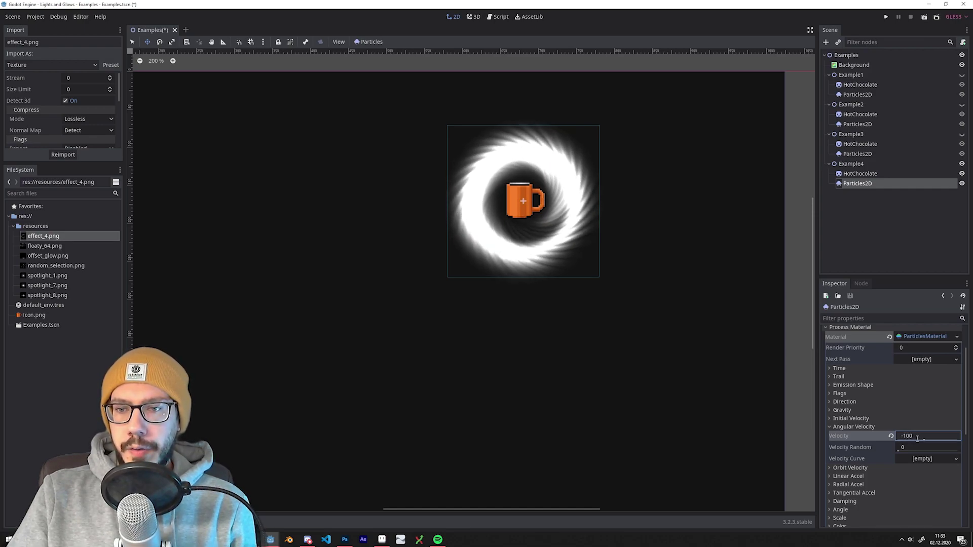
{"action": "key", "text": "Return"}
{"action": "left_click", "coordinate": [855, 428]}
- Add a Scale Curve to Example4's particles and lower its end point to 0 so they shrink over their lifetime
{"action": "scroll", "coordinate": [858, 429], "scroll_direction": "down", "scroll_amount": 2}
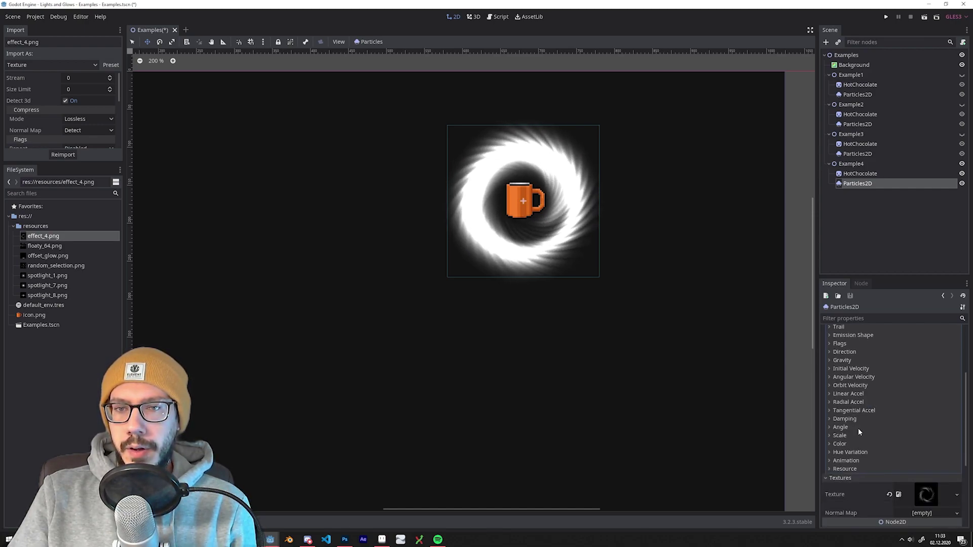
{"action": "left_click", "coordinate": [846, 435]}
{"action": "left_click", "coordinate": [918, 468]}
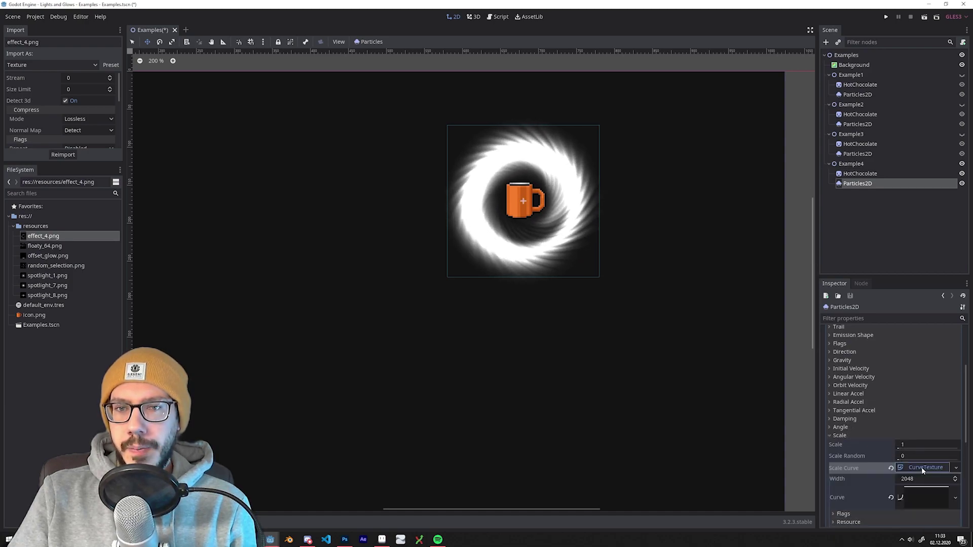
{"action": "left_click", "coordinate": [916, 494]}
{"action": "scroll", "coordinate": [912, 470], "scroll_direction": "down", "scroll_amount": 4}
{"action": "left_click_drag", "start_coordinate": [952, 421], "coordinate": [938, 455]}
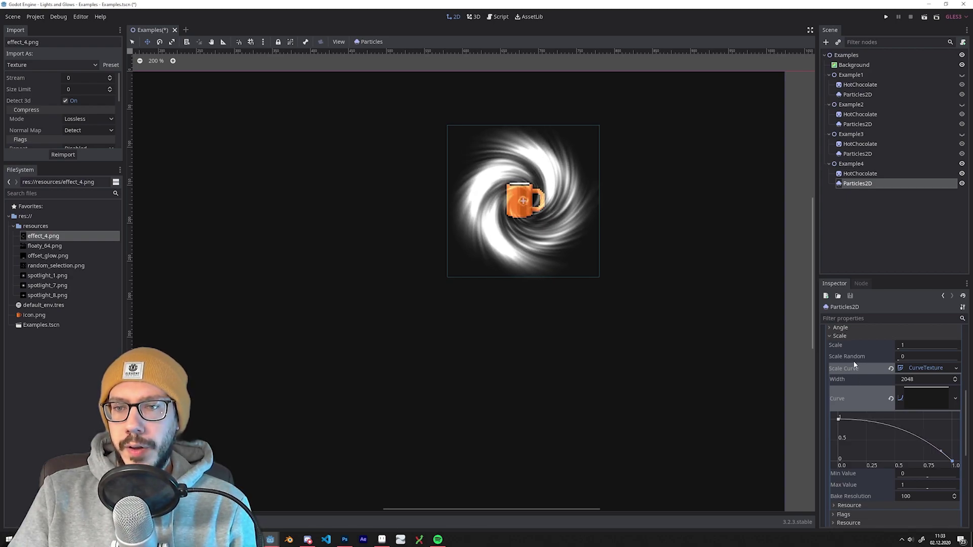
{"action": "left_click", "coordinate": [839, 335]}
{"action": "scroll", "coordinate": [850, 351], "scroll_direction": "up", "scroll_amount": 1}
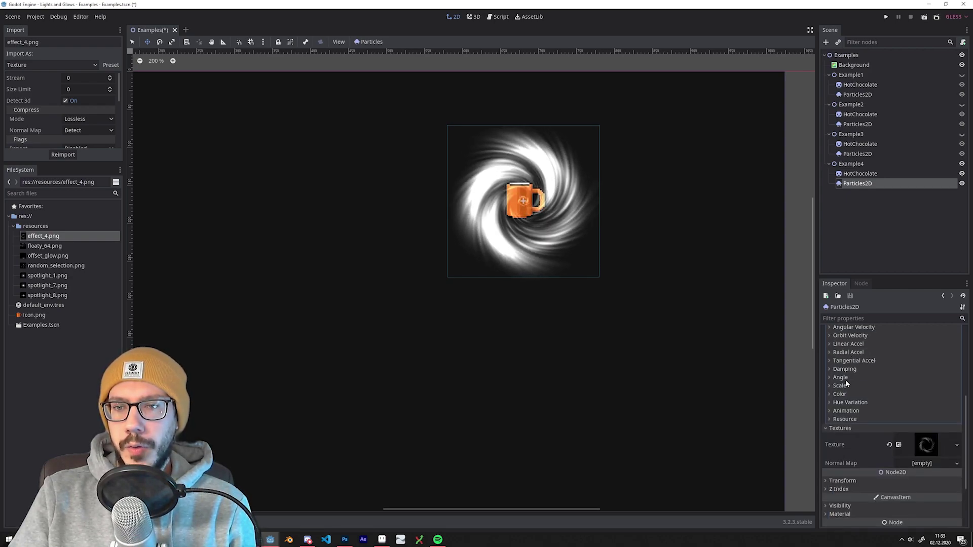
- Set the Angle of Example4's particles to 360 and Angle Random to 1
{"action": "left_click", "coordinate": [841, 377]}
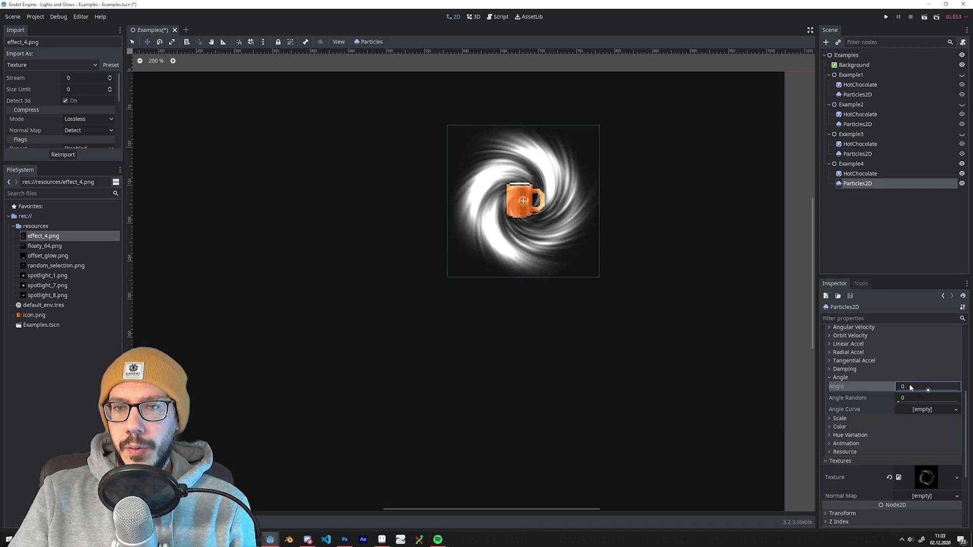
{"action": "left_click", "coordinate": [912, 399]}
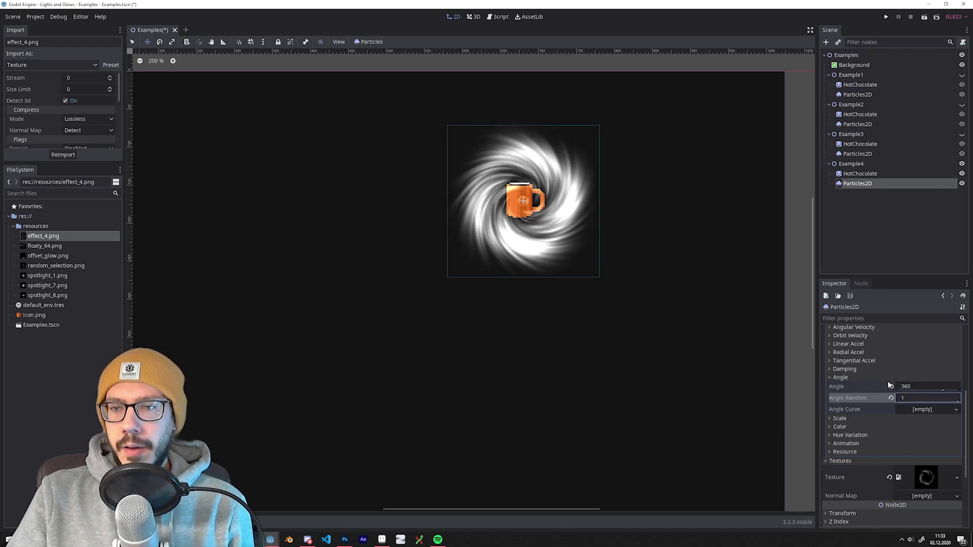
{"action": "left_click", "coordinate": [856, 377]}
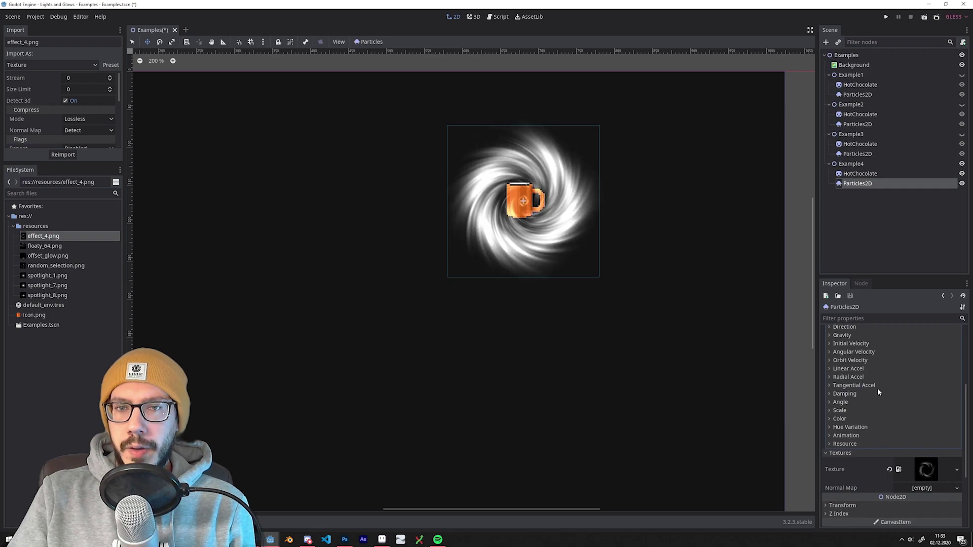
- Set the Amount of Example4's Particles2D to 2
{"action": "scroll", "coordinate": [877, 388], "scroll_direction": "up", "scroll_amount": 2}
{"action": "scroll", "coordinate": [872, 381], "scroll_direction": "up", "scroll_amount": 1}
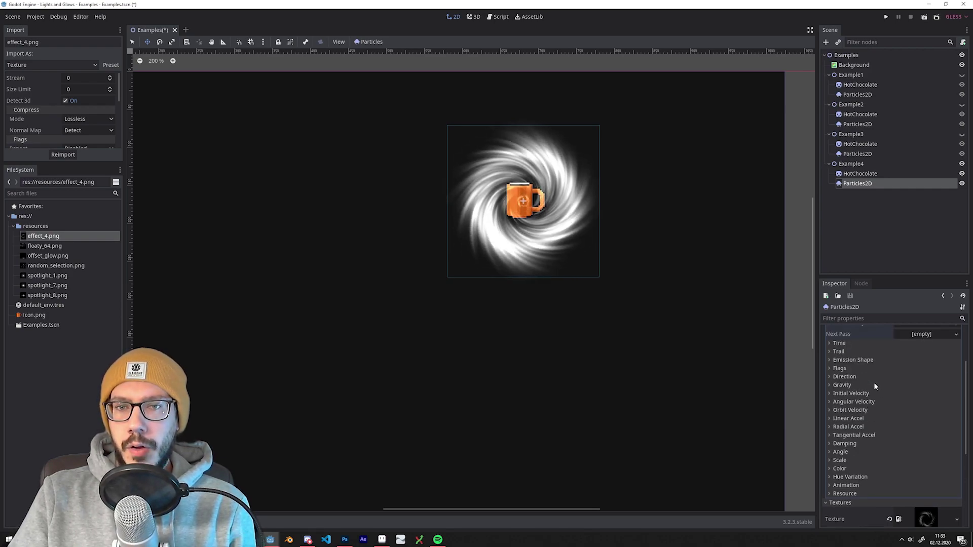
{"action": "scroll", "coordinate": [862, 401], "scroll_direction": "up", "scroll_amount": 3}
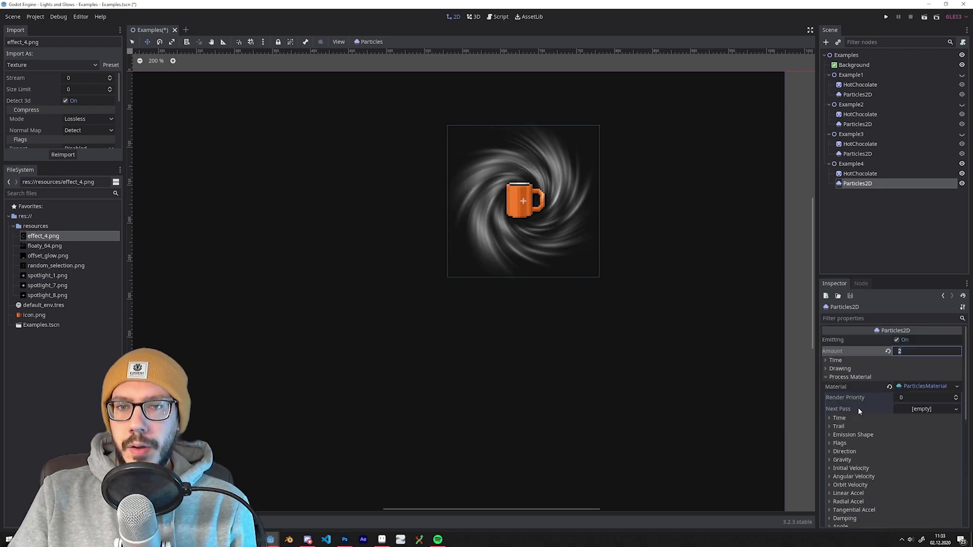
- Raise the end point of Example4's Scale Curve and adjust its tangent so the particles shrink less
{"action": "scroll", "coordinate": [823, 461], "scroll_direction": "down", "scroll_amount": 3}
{"action": "left_click", "coordinate": [830, 456]}
{"action": "scroll", "coordinate": [862, 441], "scroll_direction": "down", "scroll_amount": 2}
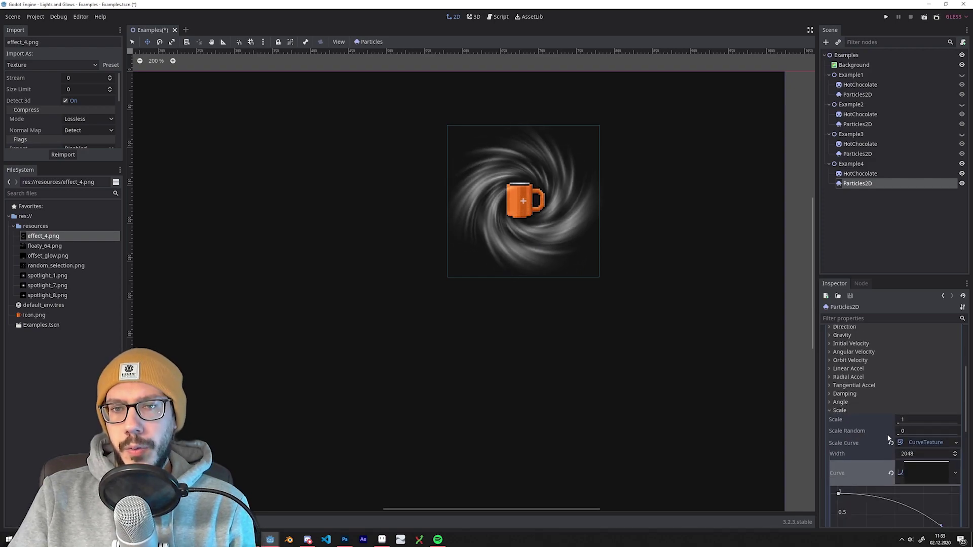
{"action": "scroll", "coordinate": [882, 452], "scroll_direction": "down", "scroll_amount": 2}
{"action": "left_click_drag", "start_coordinate": [951, 488], "coordinate": [953, 466]}
{"action": "left_click_drag", "start_coordinate": [942, 457], "coordinate": [944, 455]}
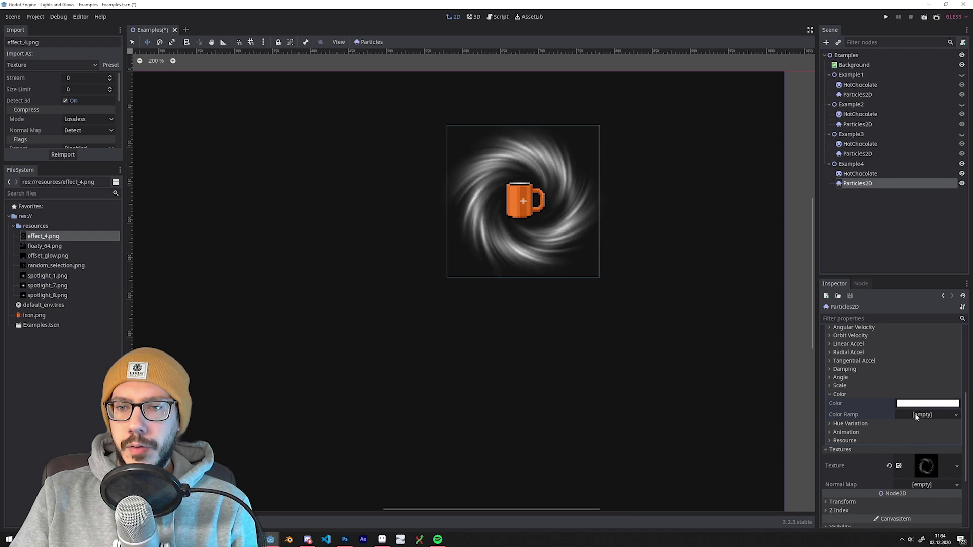
- Add a Color Ramp gradient to Example4's particles that runs from black to white and back to black
{"action": "left_click", "coordinate": [916, 417]}
{"action": "left_click", "coordinate": [926, 428]}
{"action": "left_click", "coordinate": [919, 428]}
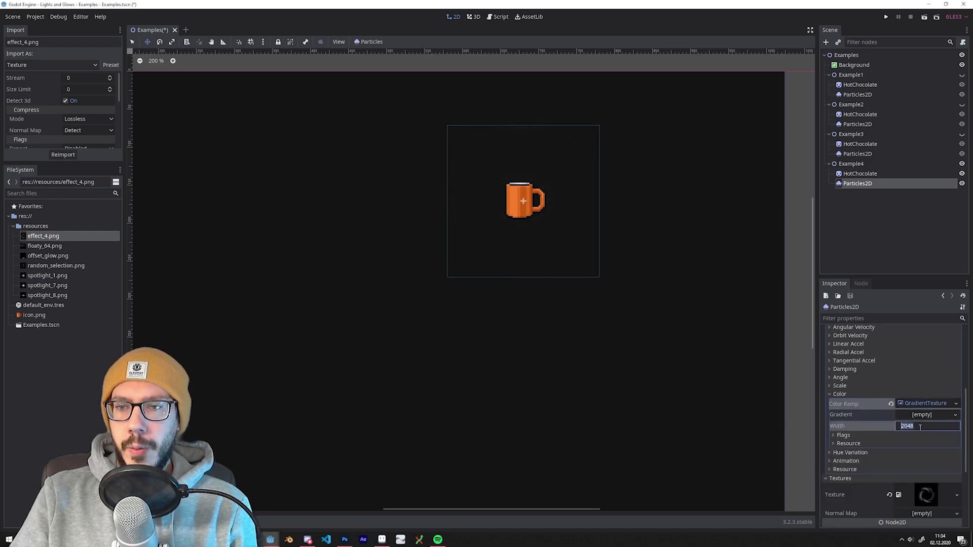
{"action": "left_click", "coordinate": [922, 414]}
{"action": "left_click", "coordinate": [915, 425]}
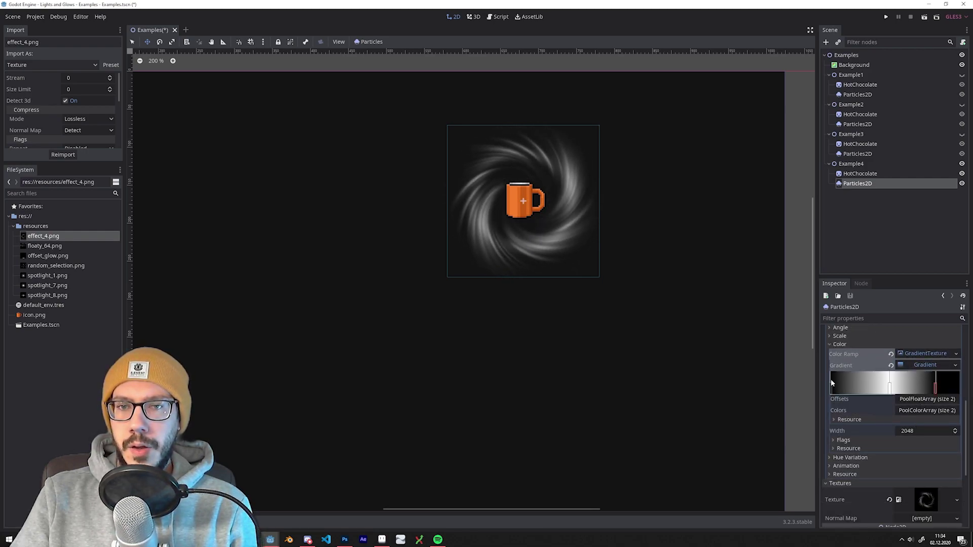
{"action": "left_click", "coordinate": [847, 347]}
- Set the Amount of Example4's Particles2D to 4 and nudge the emitter slightly up and left over the mug
{"action": "scroll", "coordinate": [855, 370], "scroll_direction": "up", "scroll_amount": 3}
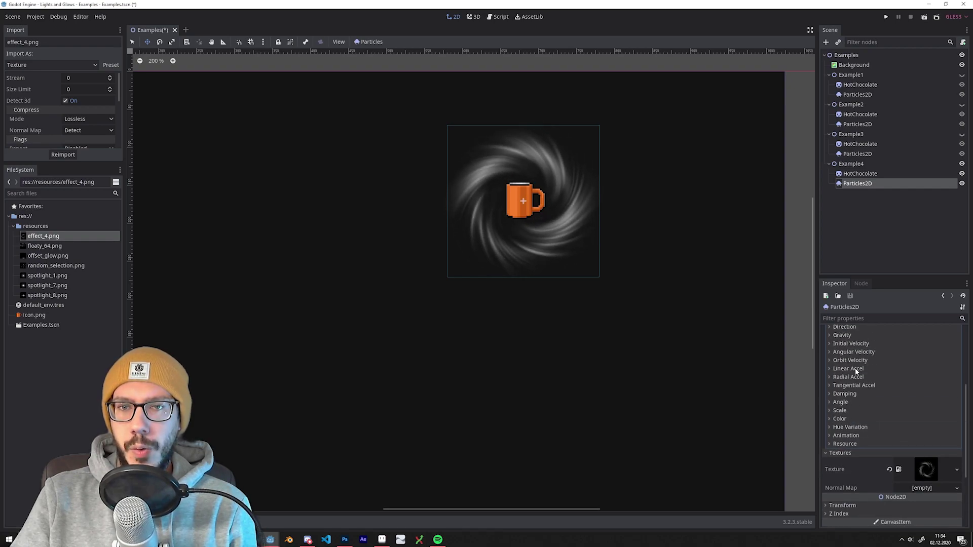
{"action": "scroll", "coordinate": [855, 368], "scroll_direction": "up", "scroll_amount": 5}
{"action": "left_click", "coordinate": [909, 353]}
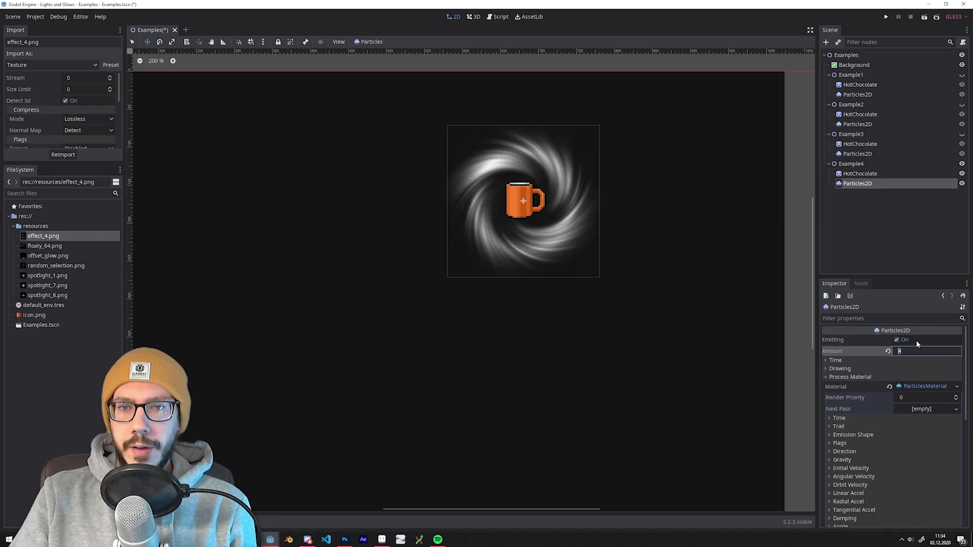
{"action": "left_click", "coordinate": [844, 377]}
{"action": "left_click", "coordinate": [853, 376]}
{"action": "left_click", "coordinate": [853, 376]}
{"action": "left_click", "coordinate": [840, 386]}
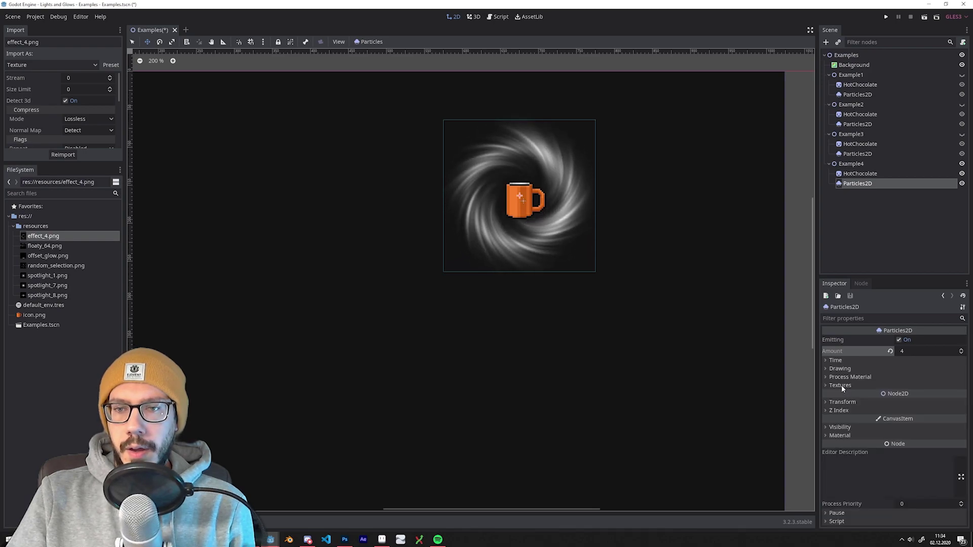
- Tint Example4's Particles2D turquoise green with the Modulate color 00ffb1
{"action": "left_click", "coordinate": [843, 427]}
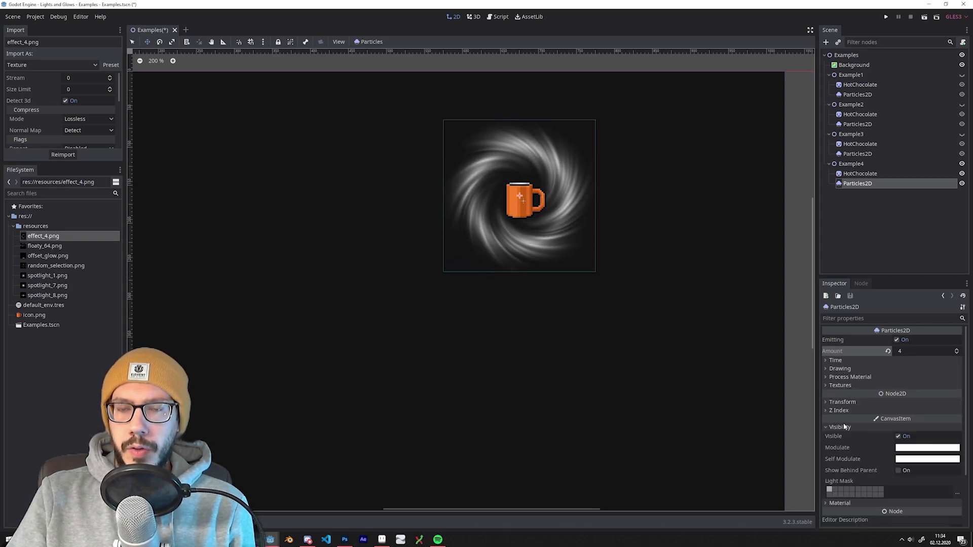
{"action": "left_click", "coordinate": [928, 447]}
{"action": "left_click_drag", "start_coordinate": [880, 348], "coordinate": [906, 216]}
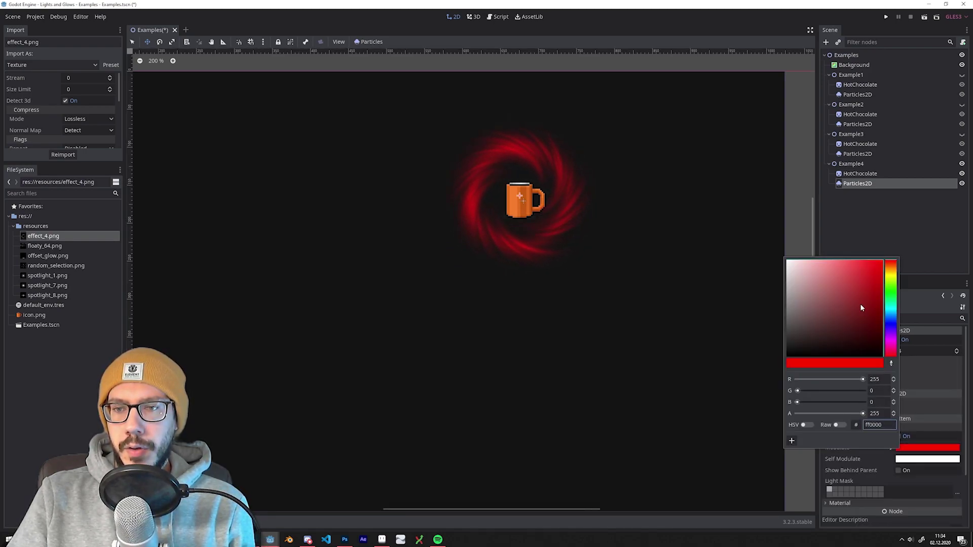
{"action": "left_click_drag", "start_coordinate": [891, 314], "coordinate": [891, 305]}
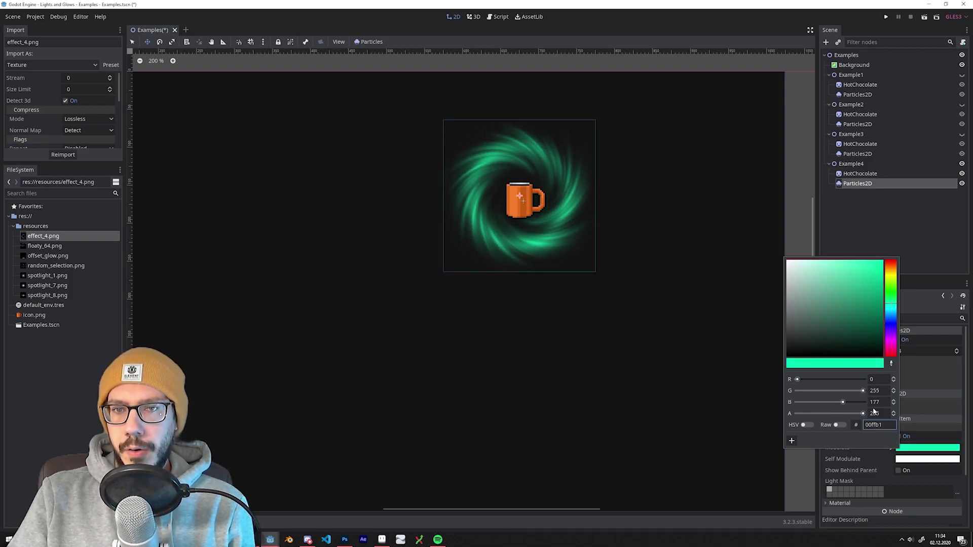
- Switch the Modulate color to raw values and raise its green channel to 1.5
{"action": "left_click", "coordinate": [842, 425]}
{"action": "left_click", "coordinate": [881, 392]}
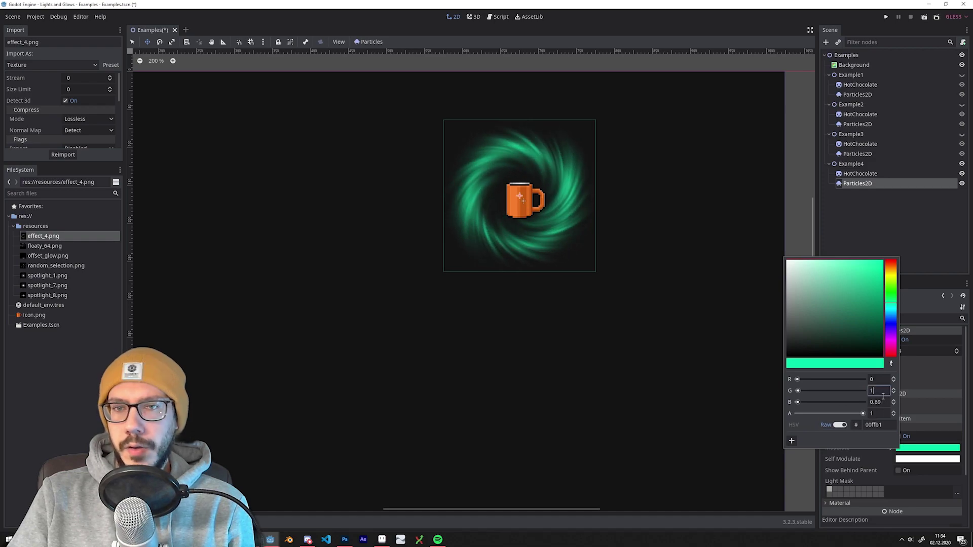
{"action": "type", "text": ".5"}
{"action": "key", "text": "Return"}
{"action": "left_click", "coordinate": [884, 402]}
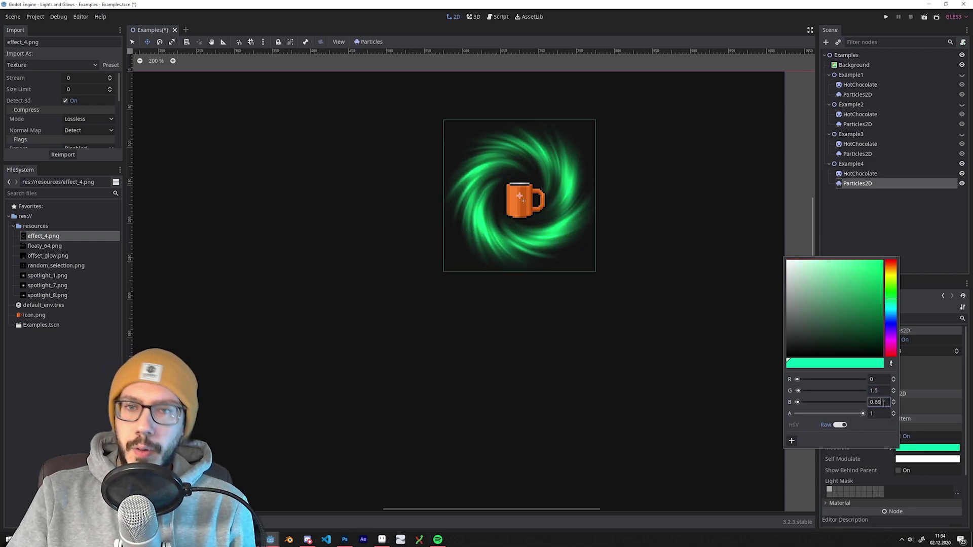
- Set the Modulate color's raw red channel to 5.78 and blue to 0 for a fiery glow
{"action": "left_click", "coordinate": [878, 379]}
{"action": "type", "text": ".5"}
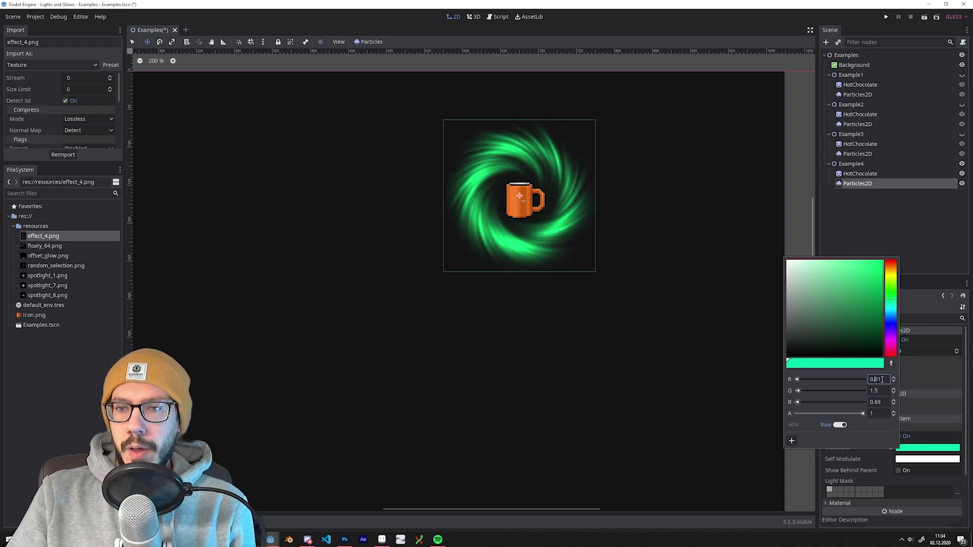
{"action": "left_click", "coordinate": [833, 380]}
{"action": "left_click_drag", "start_coordinate": [813, 381], "coordinate": [801, 379]}
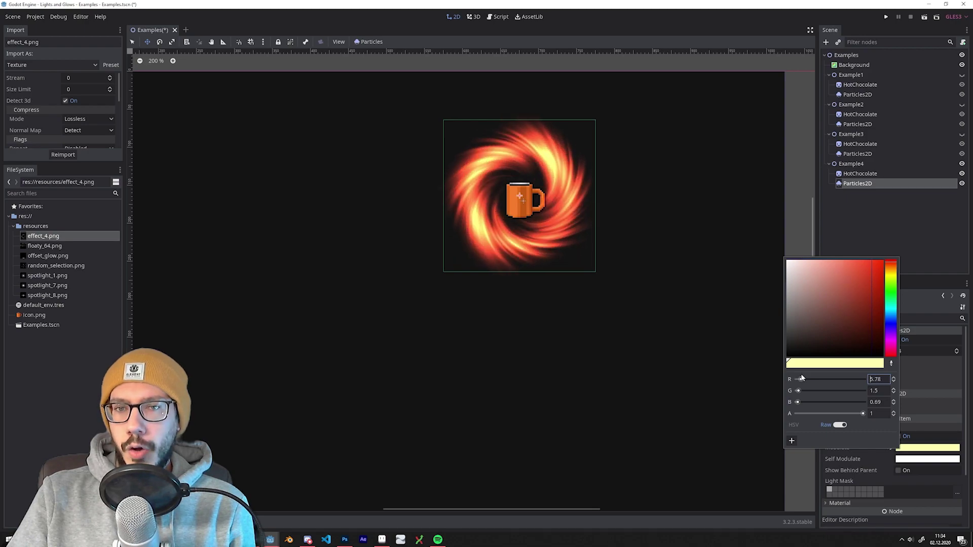
{"action": "left_click_drag", "start_coordinate": [797, 402], "coordinate": [798, 403]}
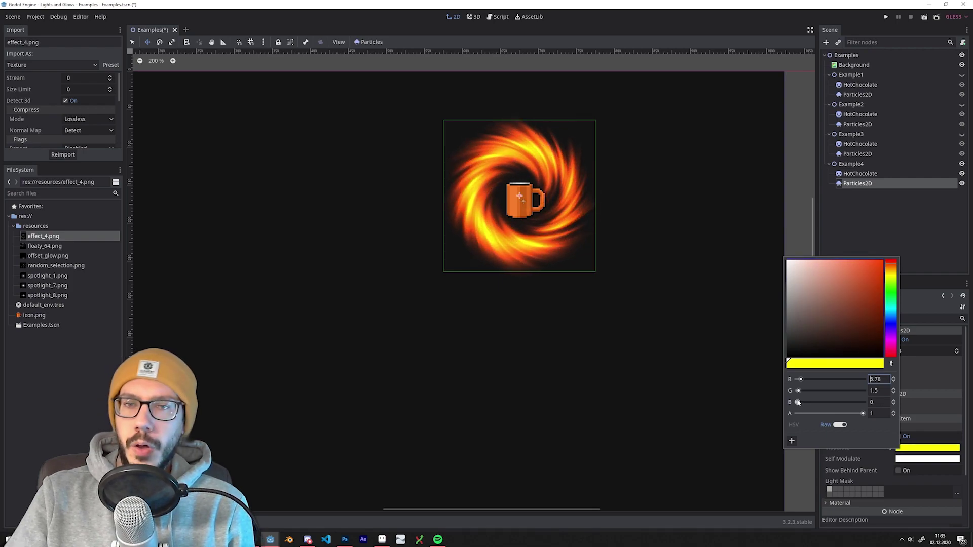
{"action": "left_click", "coordinate": [797, 486]}
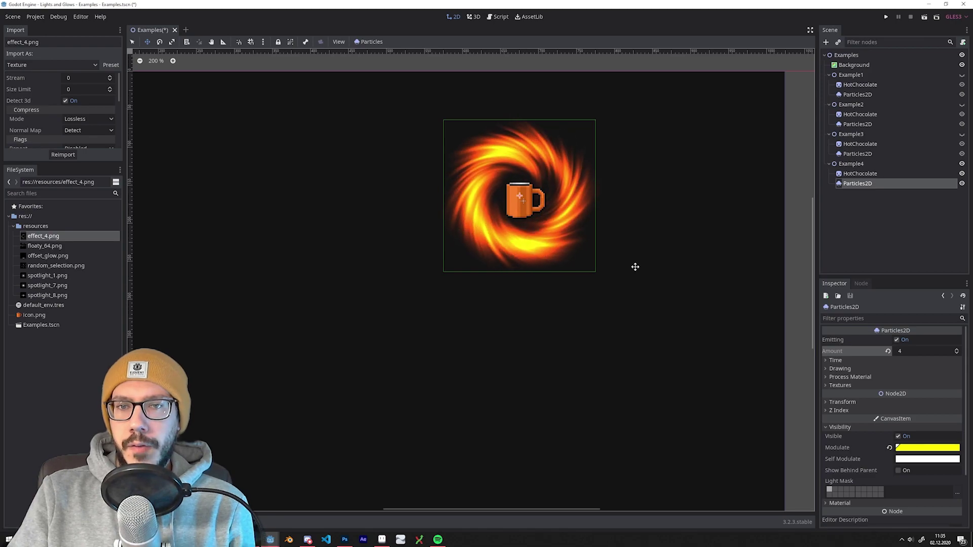
- Duplicate Example4 as Example5 beneath the original and delete the copy's Particles2D node
{"action": "scroll", "coordinate": [588, 278], "scroll_direction": "down", "scroll_amount": 2}
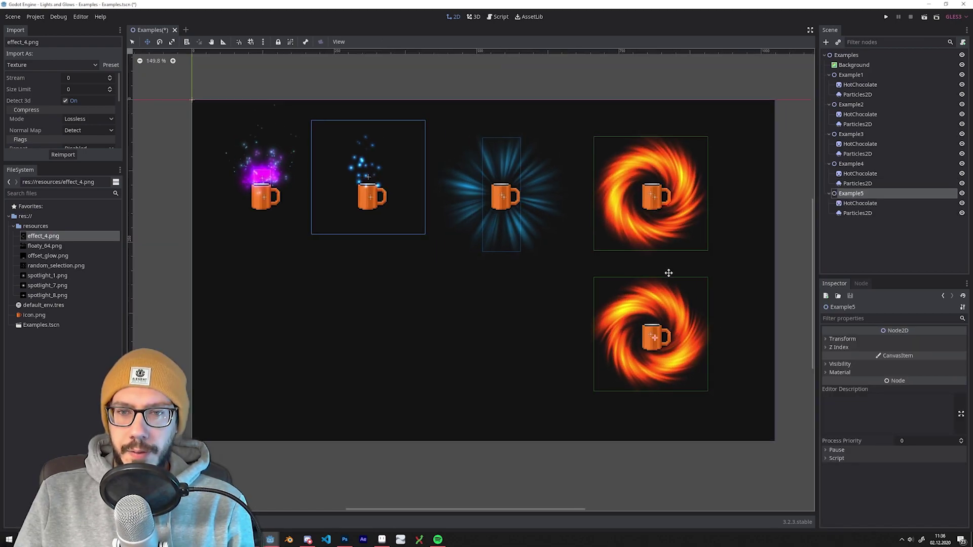
{"action": "scroll", "coordinate": [678, 275], "scroll_direction": "up", "scroll_amount": 2}
{"action": "left_click", "coordinate": [857, 213]}
{"action": "key", "text": "Delete"}
{"action": "key", "text": "Return"}
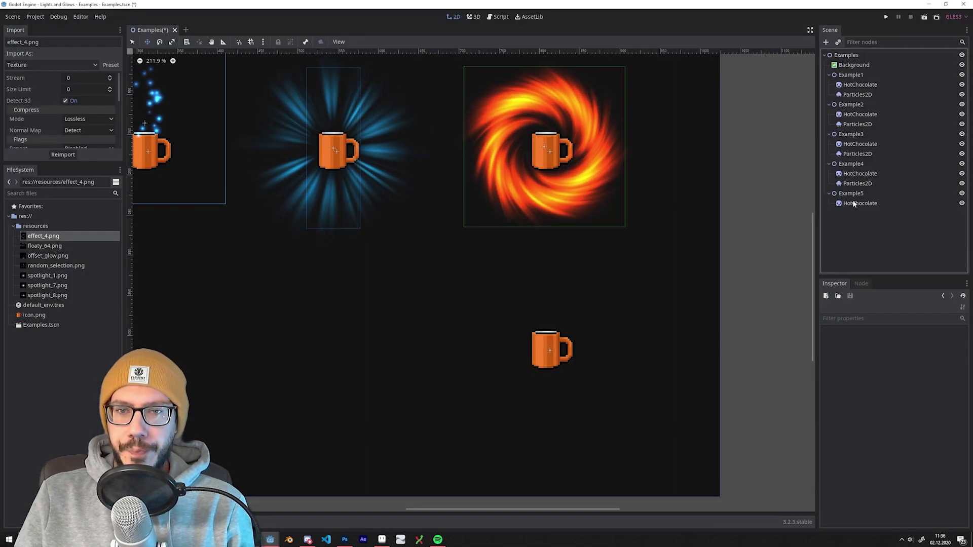
- Duplicate Example5's HotChocolate sprite and set the copy's texture to spotlight_1.png
{"action": "left_click", "coordinate": [852, 203]}
{"action": "key", "text": "ctrl+d"}
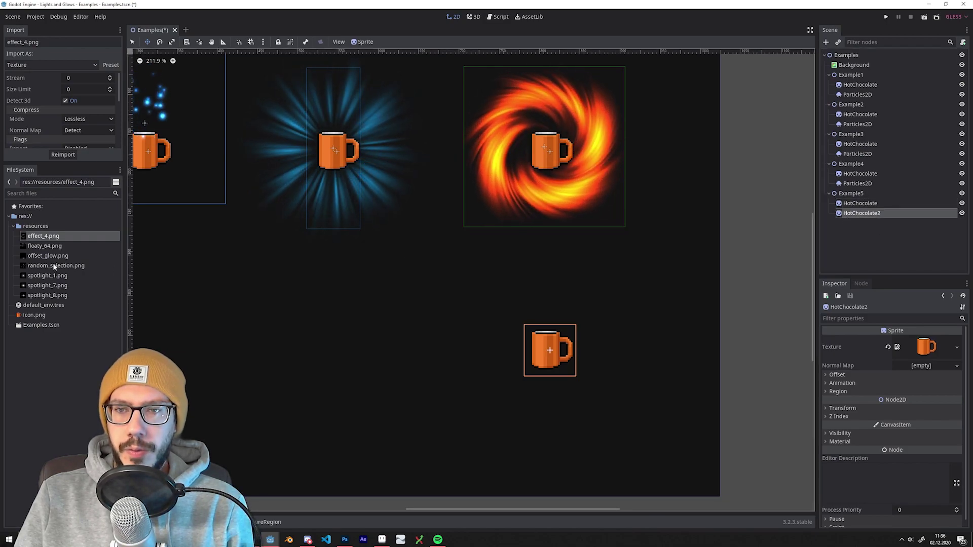
{"action": "left_click_drag", "start_coordinate": [56, 276], "coordinate": [880, 344]}
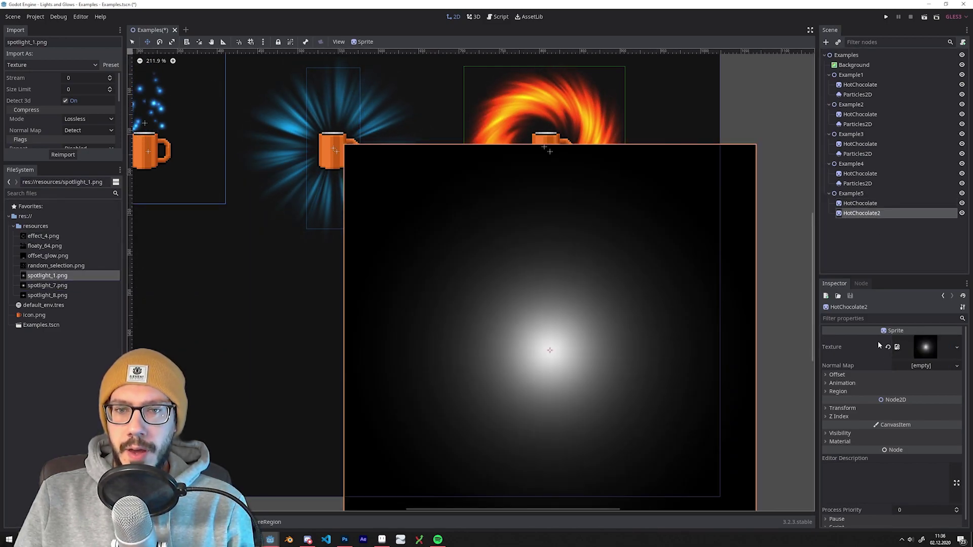
- Give the spotlight sprite HotChocolate2 a new CanvasItemMaterial with its Blend Mode set to Add
{"action": "left_click", "coordinate": [840, 441]}
{"action": "left_click", "coordinate": [922, 445]}
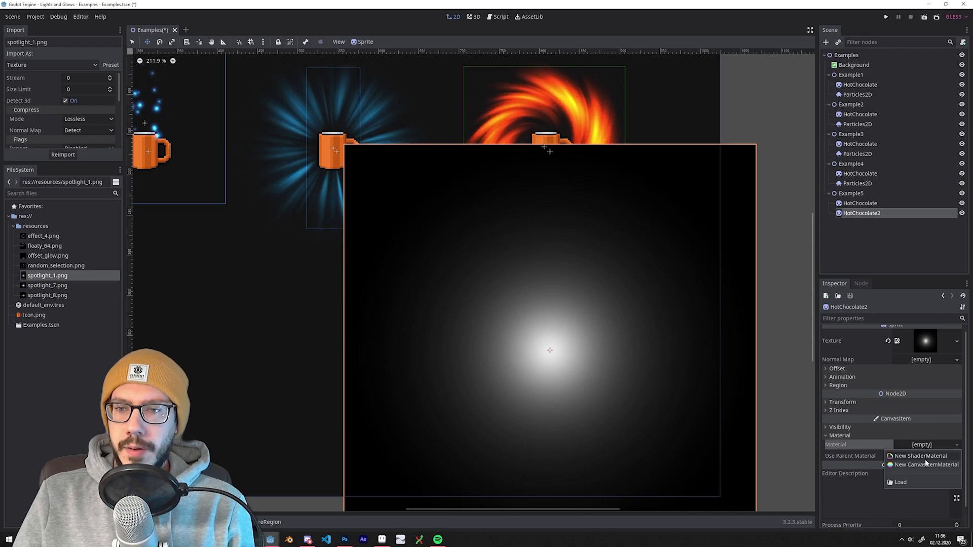
{"action": "left_click", "coordinate": [926, 464]}
{"action": "left_click", "coordinate": [923, 445]}
{"action": "left_click", "coordinate": [913, 456]}
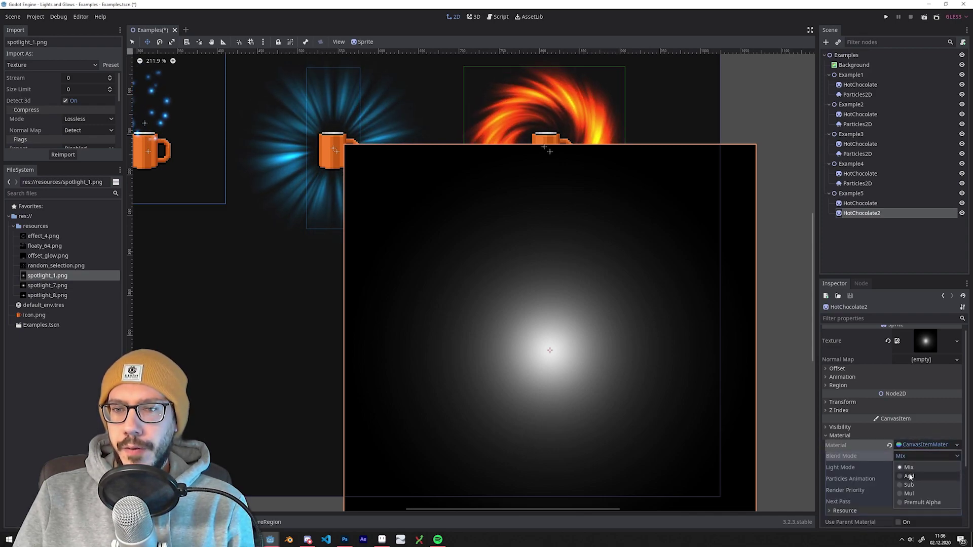
{"action": "left_click", "coordinate": [910, 476]}
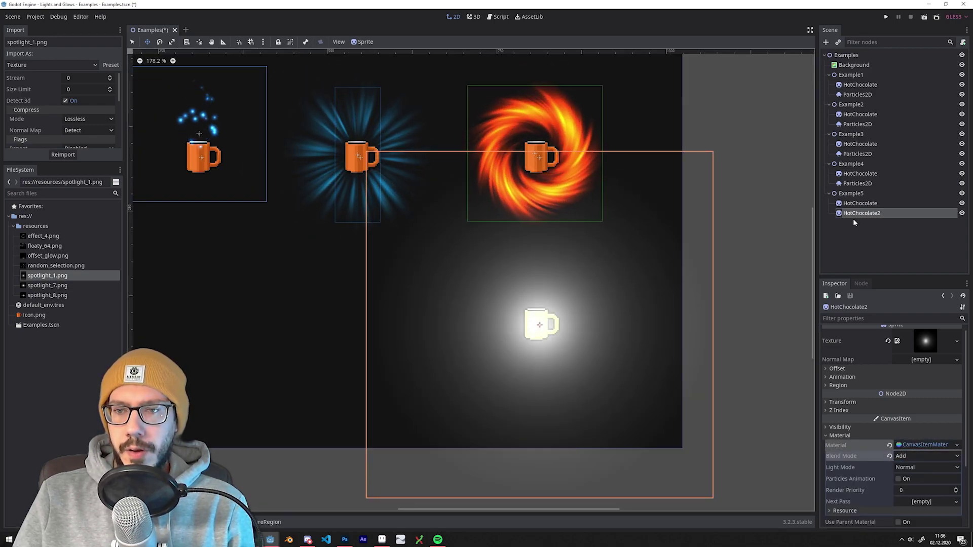
- Move HotChocolate2 above HotChocolate in Example5's node order and rename it Flare
{"action": "left_click_drag", "start_coordinate": [862, 218], "coordinate": [861, 205]}
{"action": "double_click", "coordinate": [862, 204]}
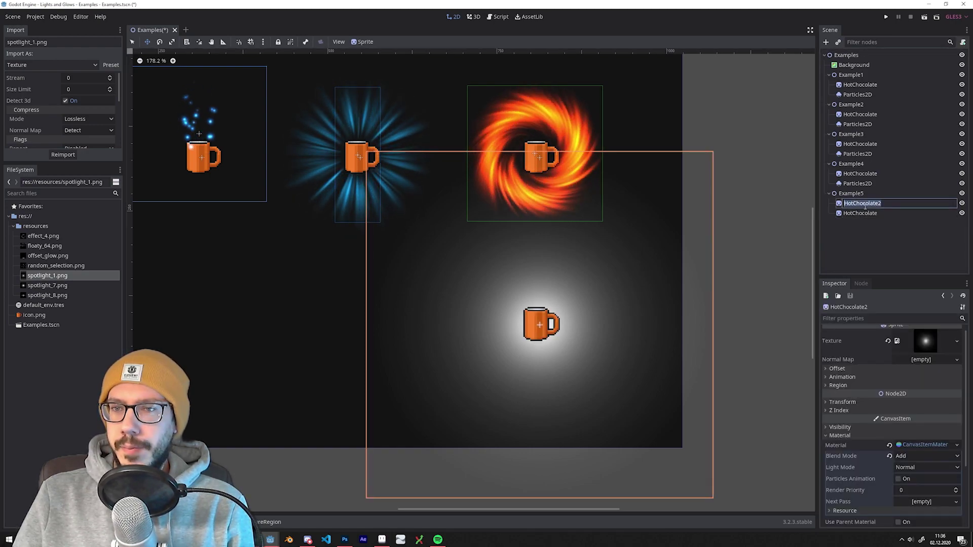
{"action": "type", "text": "Flare"}
{"action": "key", "text": "Return"}
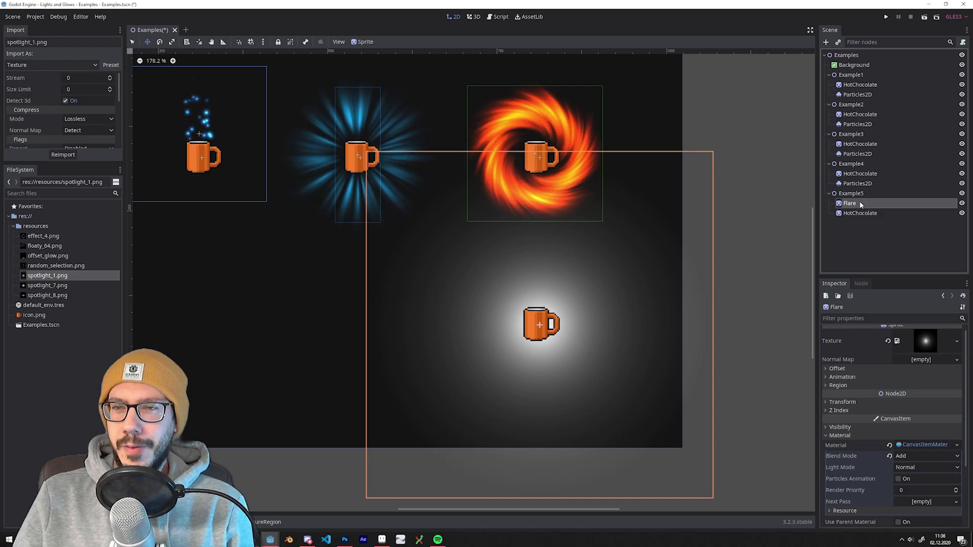
- Shrink the Flare sprite to about the size of Example4's swirl and center it on the mug
{"action": "key", "text": "q"}
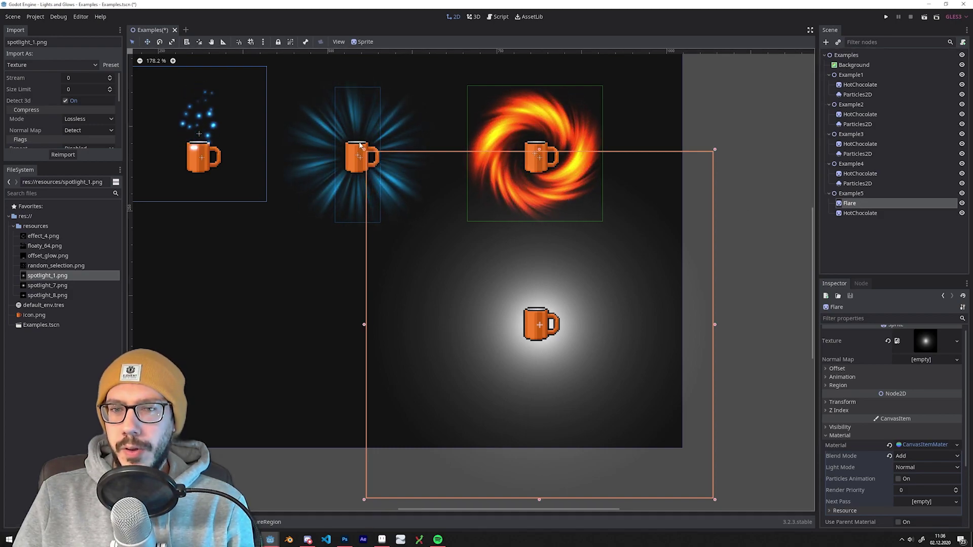
{"action": "left_click_drag", "start_coordinate": [716, 503], "coordinate": [613, 397]}
{"action": "left_click", "coordinate": [149, 43]}
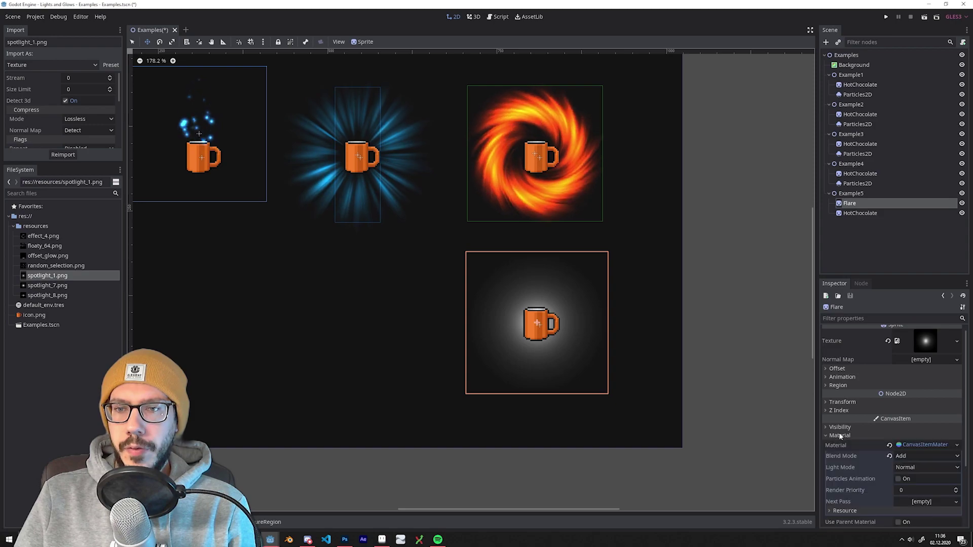
- Change Flare's texture to spotlight_7.png and place a duplicate named Flare2 below HotChocolate in Example5
{"action": "left_click", "coordinate": [855, 436]}
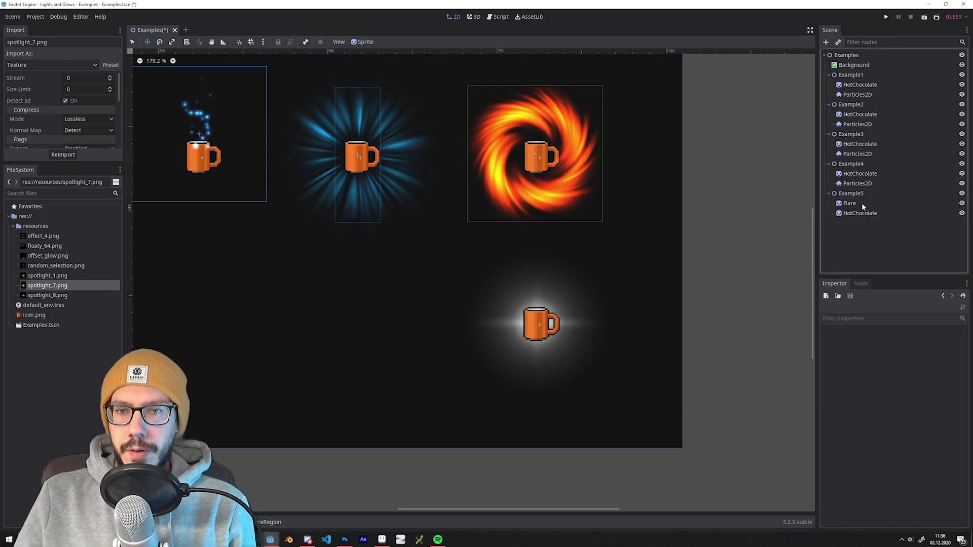
{"action": "left_click_drag", "start_coordinate": [851, 213], "coordinate": [857, 224]}
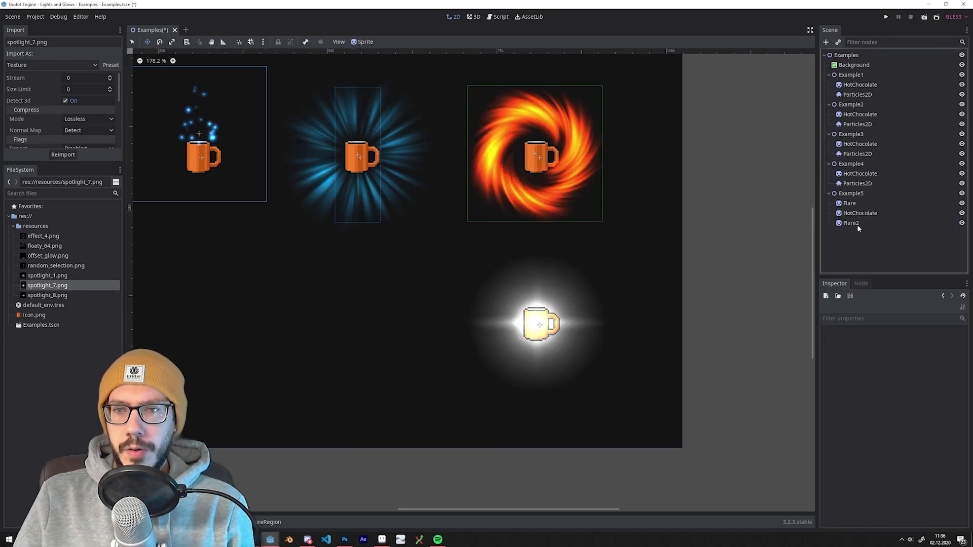
- Set Flare2's texture to spotlight_1.png and scale it down to a smaller glow centered on the mug
{"action": "left_click_drag", "start_coordinate": [40, 279], "coordinate": [925, 344]}
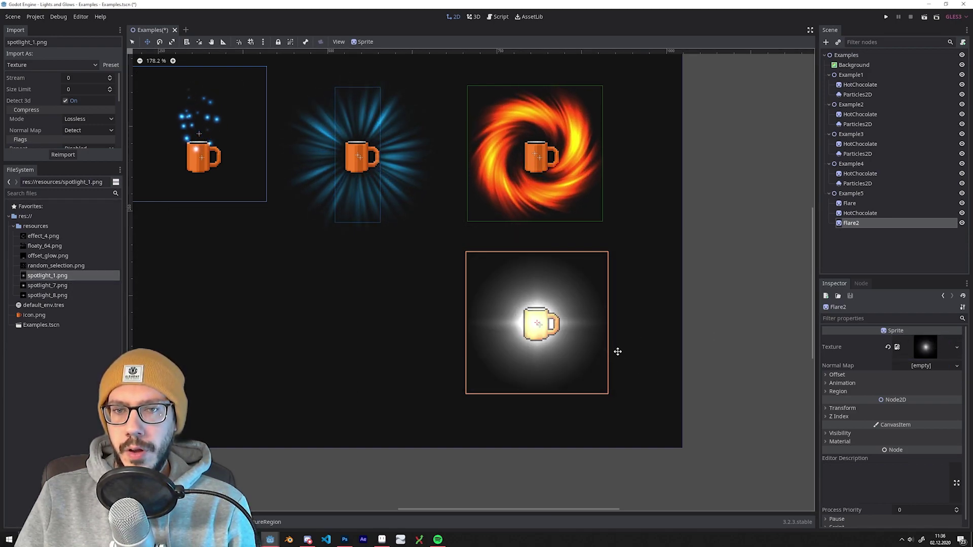
{"action": "key", "text": "q"}
{"action": "left_click_drag", "start_coordinate": [610, 399], "coordinate": [576, 363]}
{"action": "left_click_drag", "start_coordinate": [587, 372], "coordinate": [582, 367]}
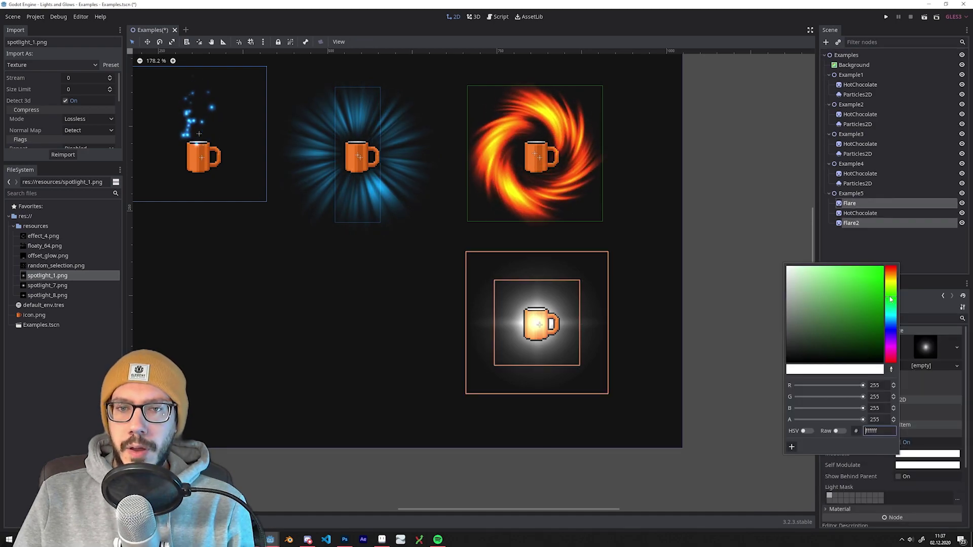
- Tint both Flare and Flare2 green with the Modulate color 93ff79
{"action": "type", "text": "93ff79"}
{"action": "key", "text": "Return"}
{"action": "mouse_move", "coordinate": [838, 239]}
{"action": "left_mouse_down"}
{"action": "mouse_move", "coordinate": [870, 235]}
{"action": "mouse_move", "coordinate": [860, 229]}
{"action": "left_mouse_up"}
{"action": "left_click", "coordinate": [860, 226]}
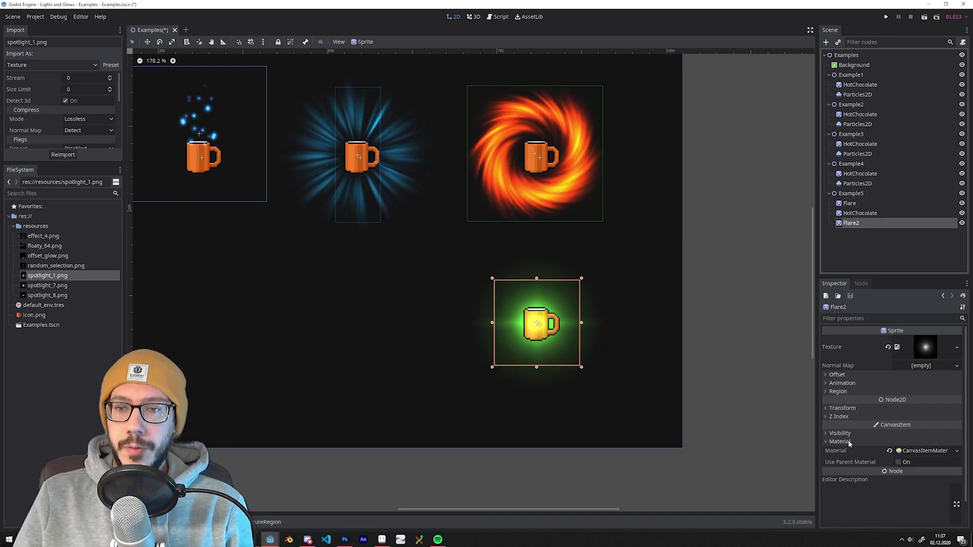
{"action": "left_click", "coordinate": [863, 255]}
- Duplicate Example4's Particles2D and move the copy into Example5 between HotChocolate and Flare2
{"action": "left_click", "coordinate": [852, 184]}
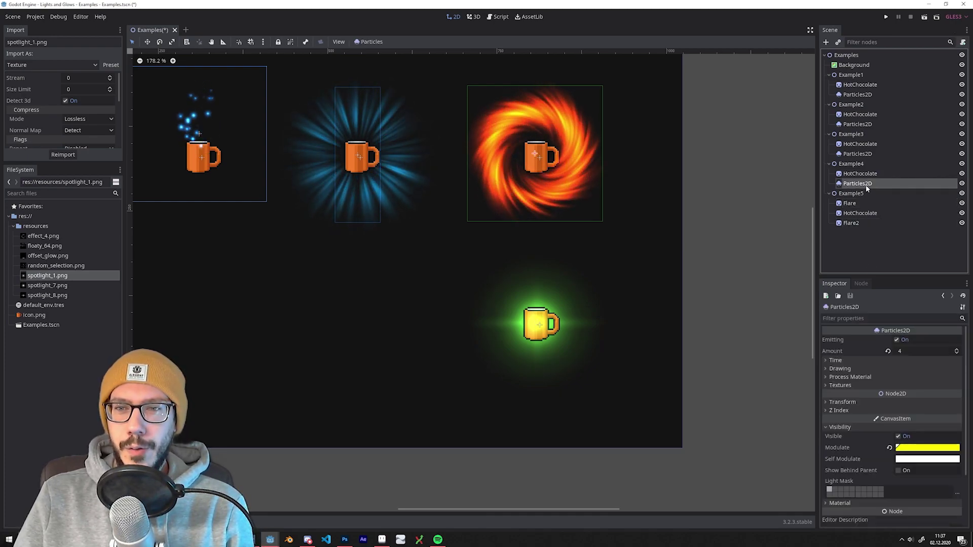
{"action": "key", "text": "ctrl+d"}
{"action": "left_click_drag", "start_coordinate": [858, 194], "coordinate": [855, 218]}
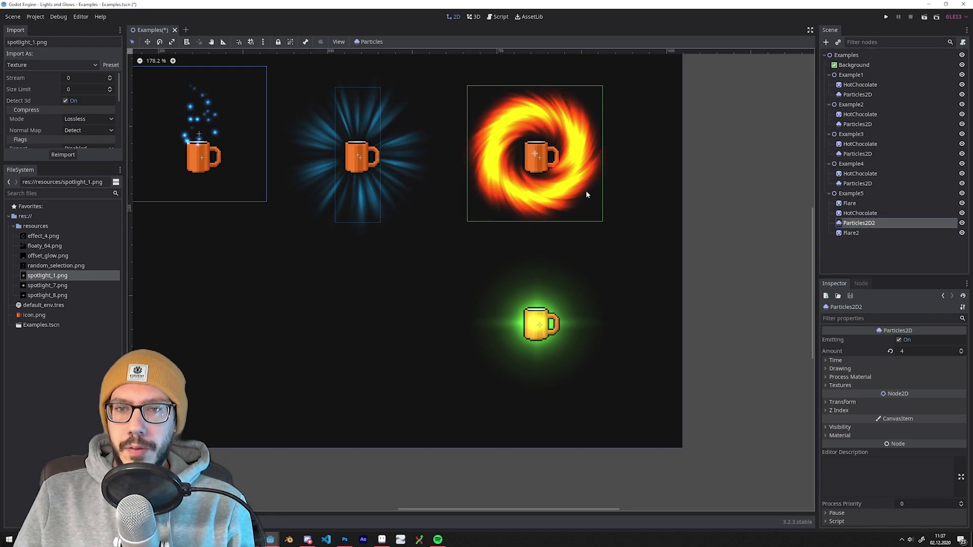
{"action": "middle_click_drag", "start_coordinate": [375, 152], "coordinate": [410, 158]}
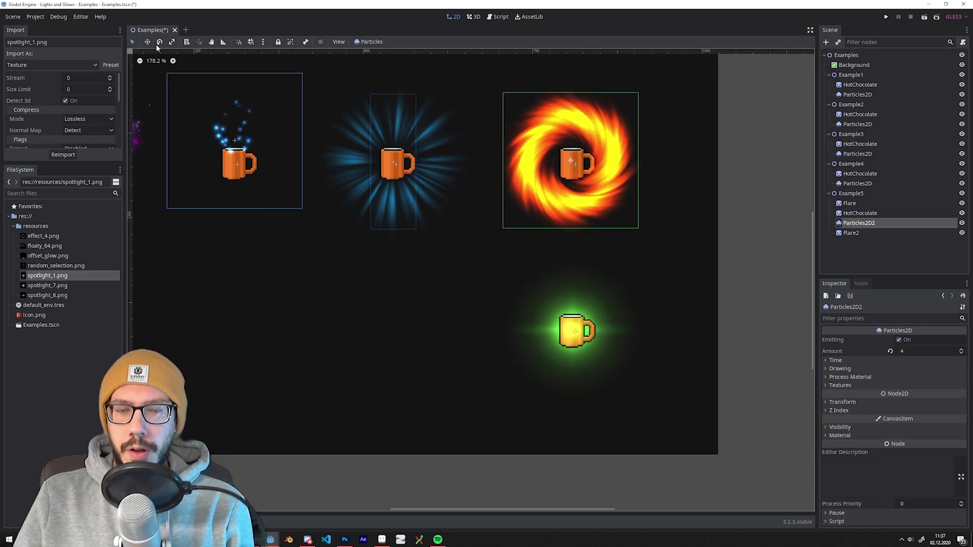
- Set the position of Example5's Particles2D2 to 0, 0 so that it sits on the lower mug
{"action": "left_click", "coordinate": [839, 402]}
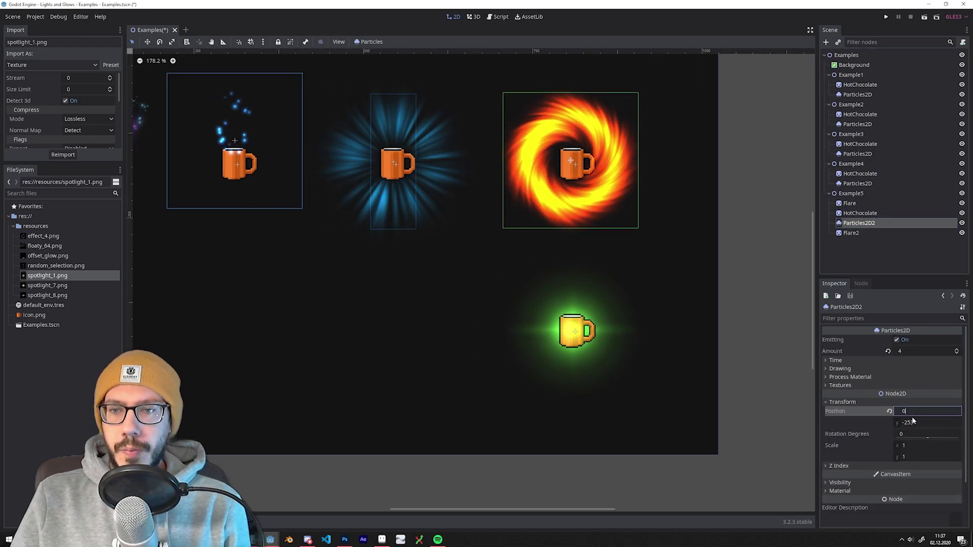
{"action": "left_click", "coordinate": [889, 412]}
{"action": "middle_click_drag", "start_coordinate": [664, 288], "coordinate": [652, 284]}
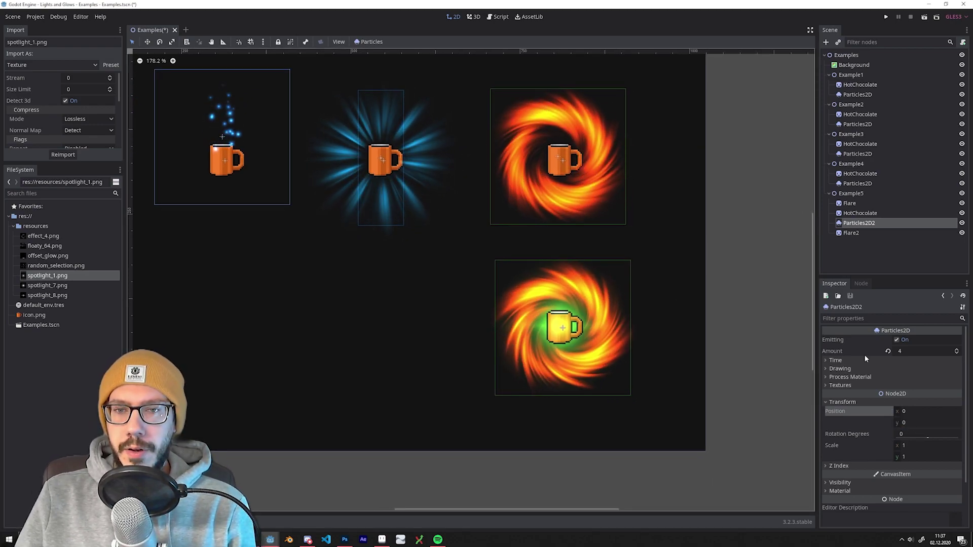
- Clear the Process Material from Example5's Particles2D2
{"action": "left_click", "coordinate": [866, 376]}
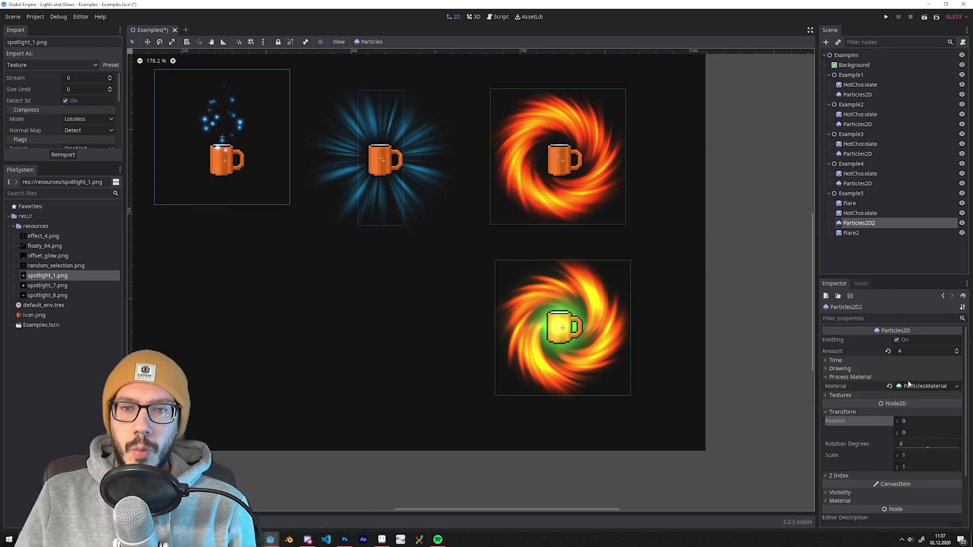
{"action": "right_click", "coordinate": [942, 386]}
{"action": "left_click", "coordinate": [889, 387]}
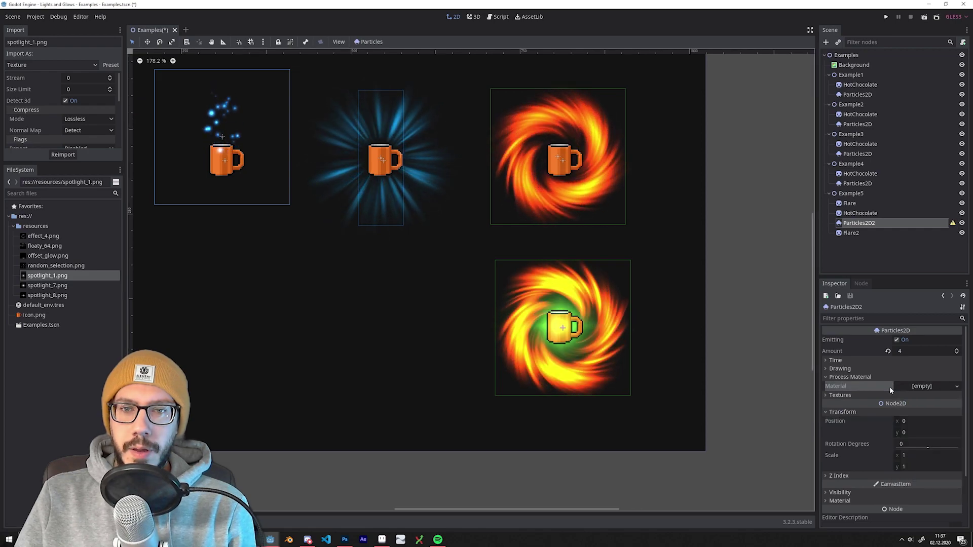
- Shift the Modulate color of Particles2D2 from fiery yellow to a bright yellow-green hue
{"action": "left_click", "coordinate": [850, 500]}
{"action": "scroll", "coordinate": [850, 499], "scroll_direction": "down", "scroll_amount": 3}
{"action": "mouse_move", "coordinate": [891, 296]}
{"action": "left_mouse_down"}
{"action": "mouse_move", "coordinate": [891, 308]}
{"action": "mouse_move", "coordinate": [892, 288]}
{"action": "left_mouse_up"}
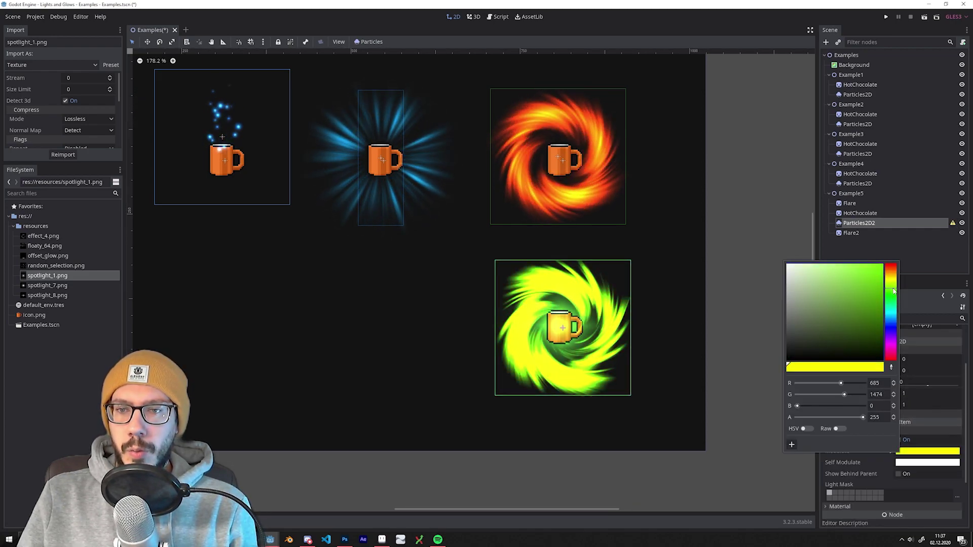
- Assign a new ParticlesMaterial as the Process Material of Particles2D2
{"action": "scroll", "coordinate": [913, 395], "scroll_direction": "up", "scroll_amount": 2}
{"action": "left_click", "coordinate": [927, 386]}
{"action": "left_click", "coordinate": [929, 406]}
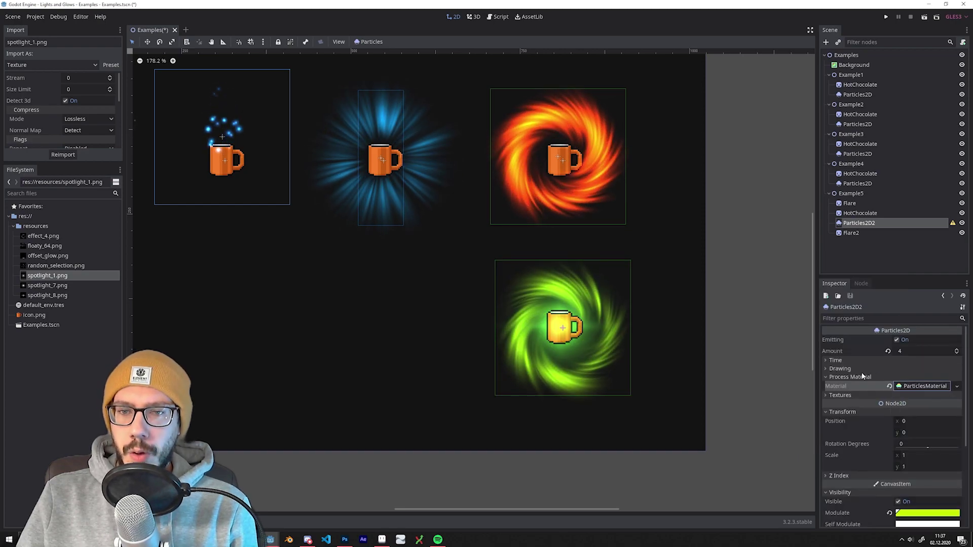
- Set the particle texture of Particles2D2 to spotlight_8.png
{"action": "left_click", "coordinate": [852, 397]}
{"action": "left_click_drag", "start_coordinate": [47, 295], "coordinate": [911, 427]}
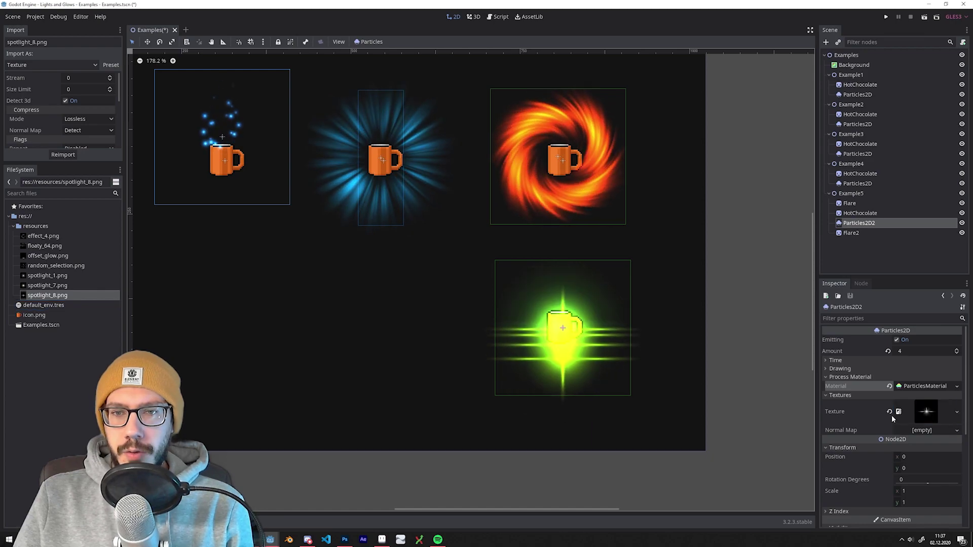
{"action": "left_click", "coordinate": [843, 396]}
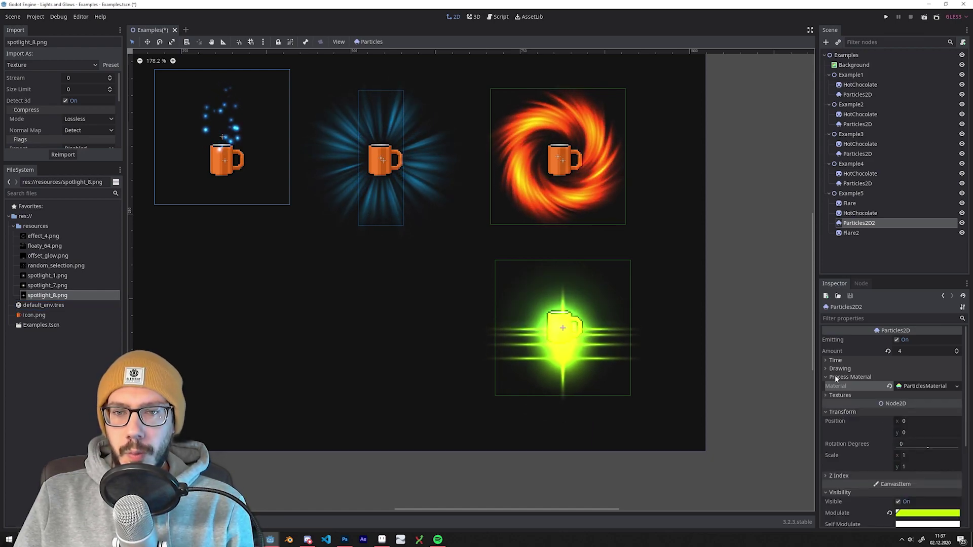
- Set the Amount of Particles2D2 to 20 and its ParticlesMaterial's Emission Shape to Box
{"action": "left_click", "coordinate": [919, 386]}
{"action": "scroll", "coordinate": [880, 382], "scroll_direction": "down", "scroll_amount": 1}
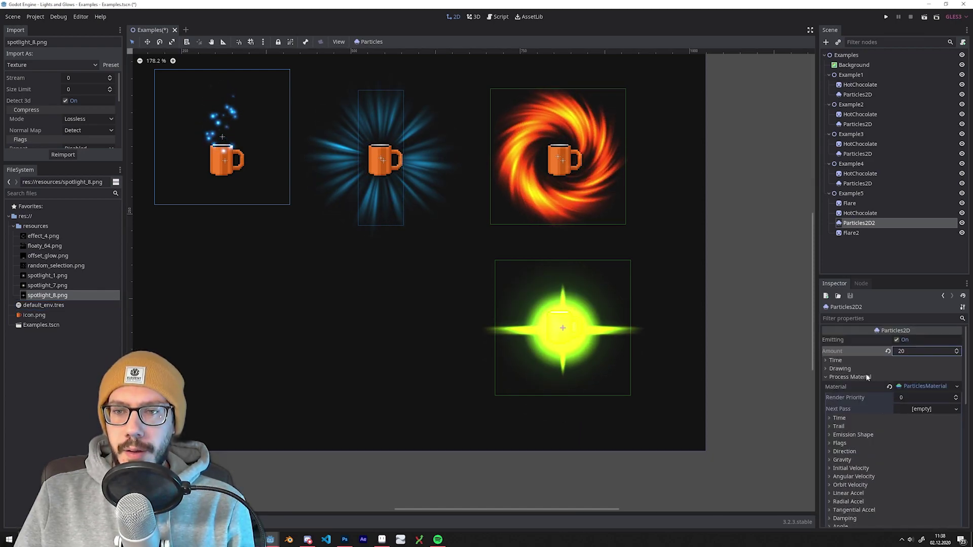
{"action": "scroll", "coordinate": [856, 386], "scroll_direction": "down", "scroll_amount": 1}
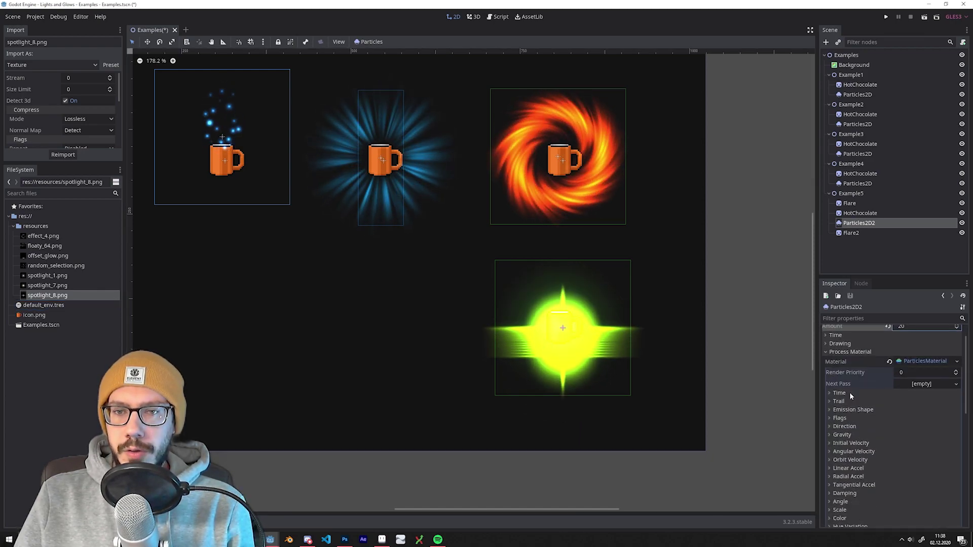
{"action": "left_click", "coordinate": [852, 408]}
{"action": "left_click", "coordinate": [911, 419]}
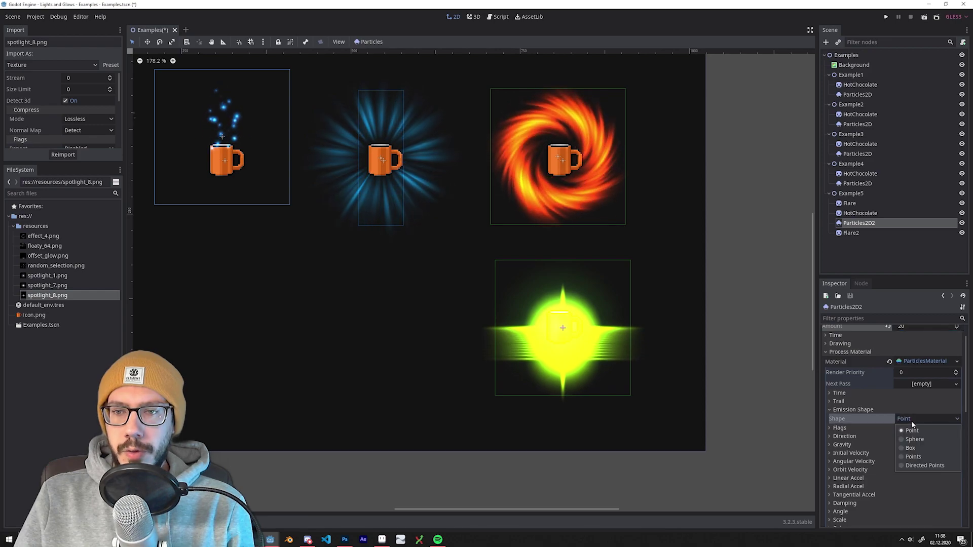
{"action": "left_click", "coordinate": [916, 448]}
{"action": "left_click", "coordinate": [853, 409]}
- Remove the downward gravity from Particles2D2's ParticlesMaterial
{"action": "left_click", "coordinate": [852, 434]}
{"action": "left_click", "coordinate": [899, 454]}
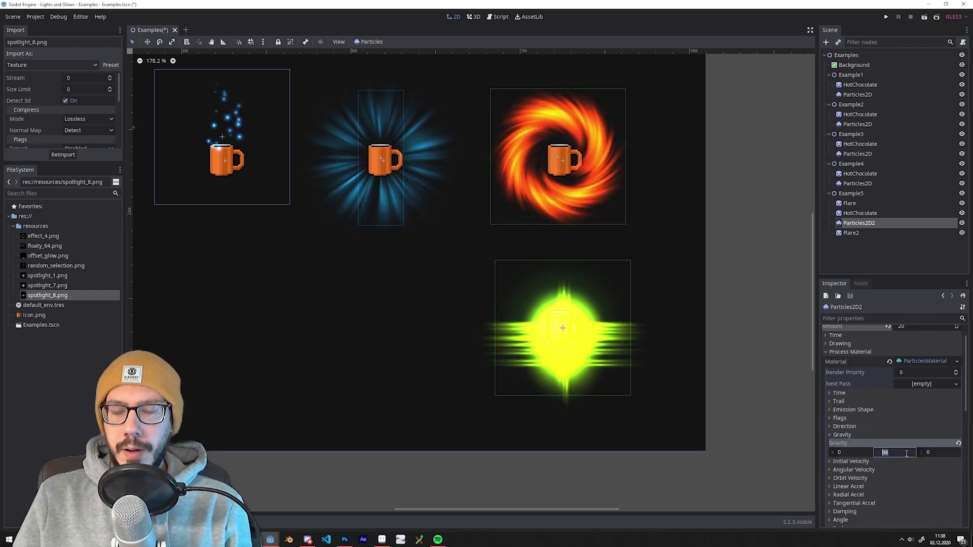
{"action": "left_click", "coordinate": [841, 435]}
- Set the particle Scale of Particles2D2 to 0.3 and its Scale Random to 0.3
{"action": "scroll", "coordinate": [856, 441], "scroll_direction": "down", "scroll_amount": 1}
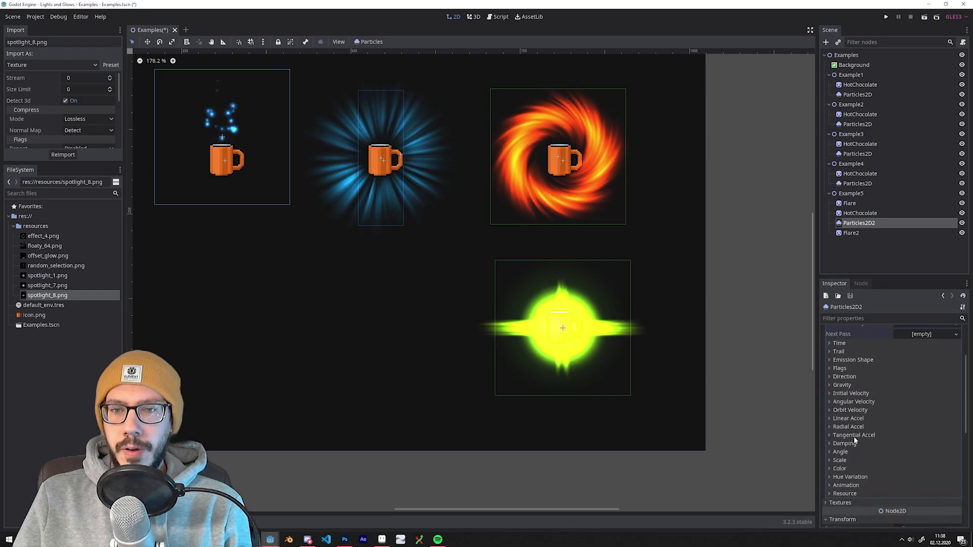
{"action": "left_click", "coordinate": [840, 460]}
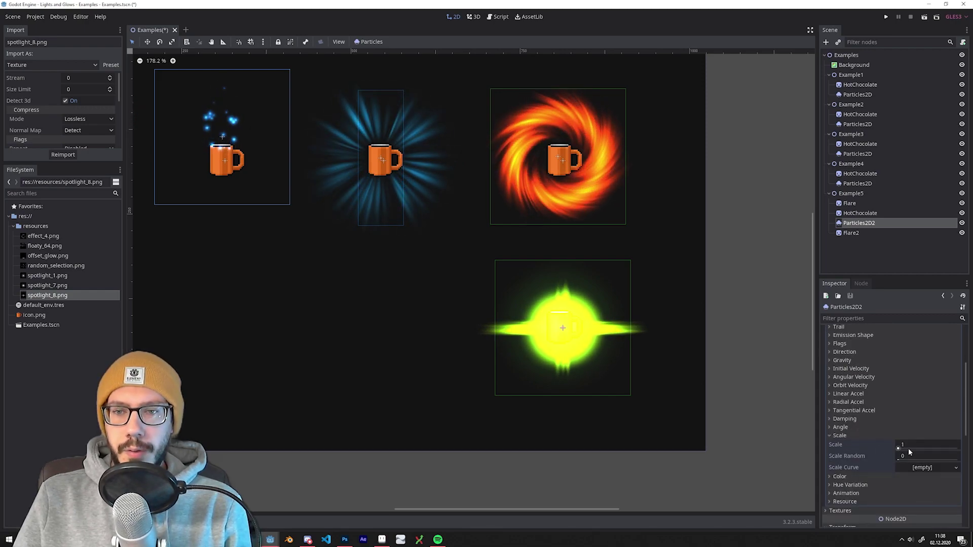
{"action": "left_click", "coordinate": [936, 448]}
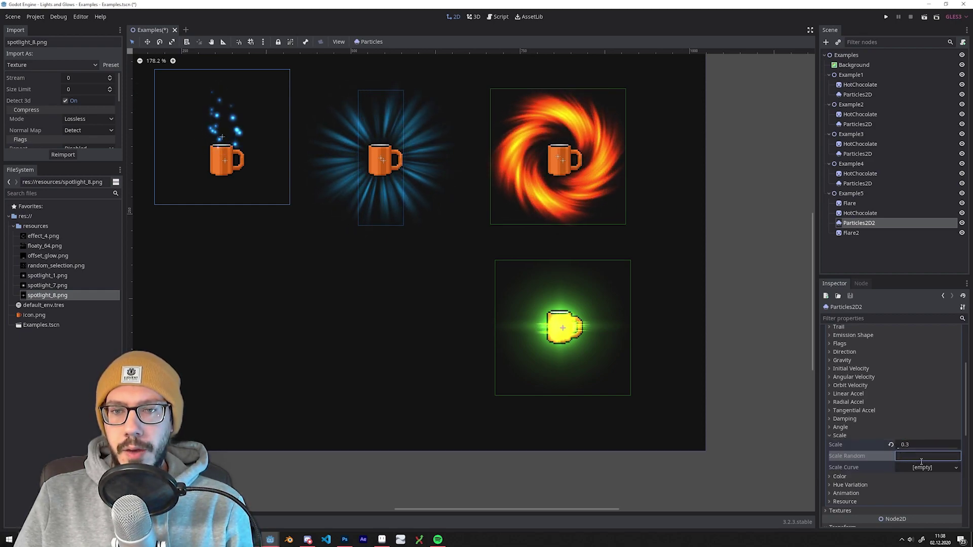
{"action": "type", "text": "3"}
{"action": "key", "text": "Return"}
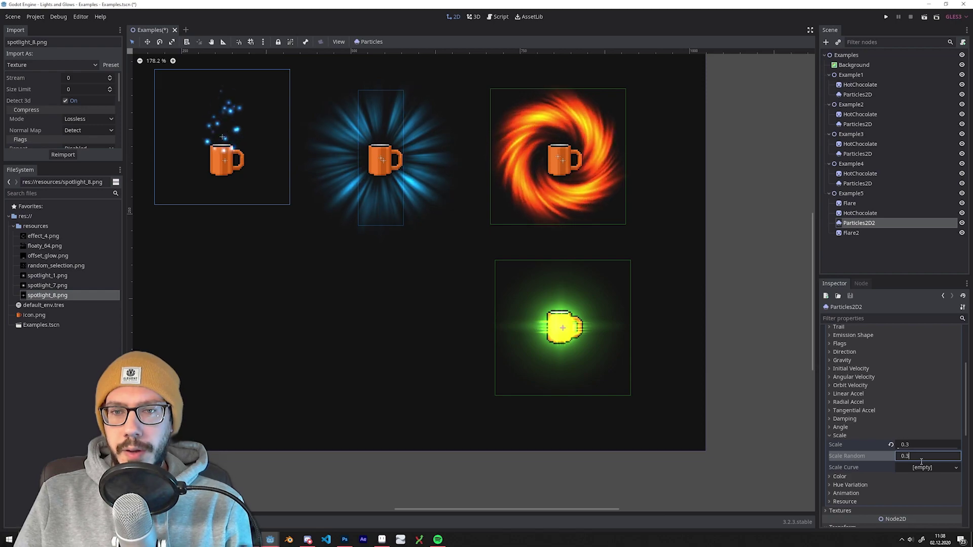
- Add a GradientTexture with a new Gradient as the Color Ramp of Particles2D2's material
{"action": "left_click", "coordinate": [847, 436]}
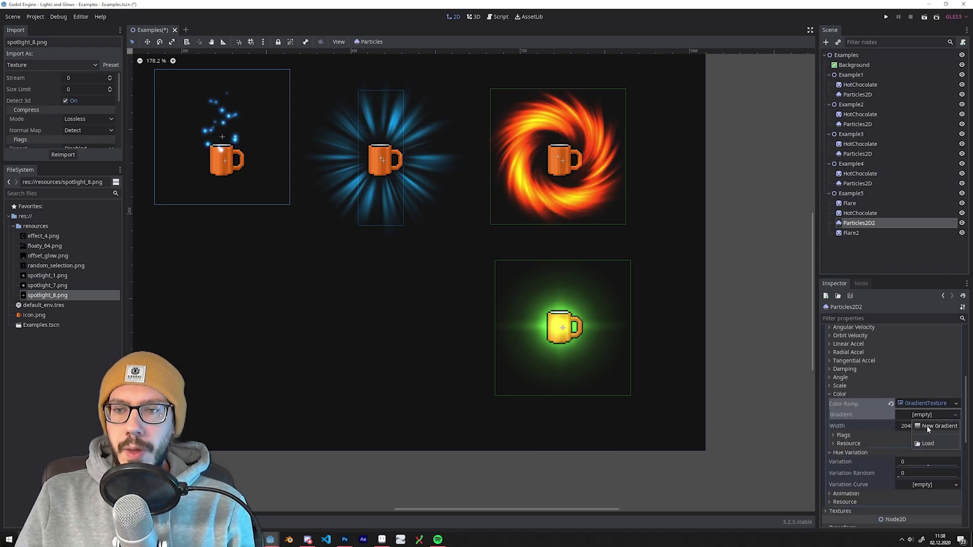
{"action": "left_click", "coordinate": [927, 427]}
{"action": "left_click", "coordinate": [917, 416]}
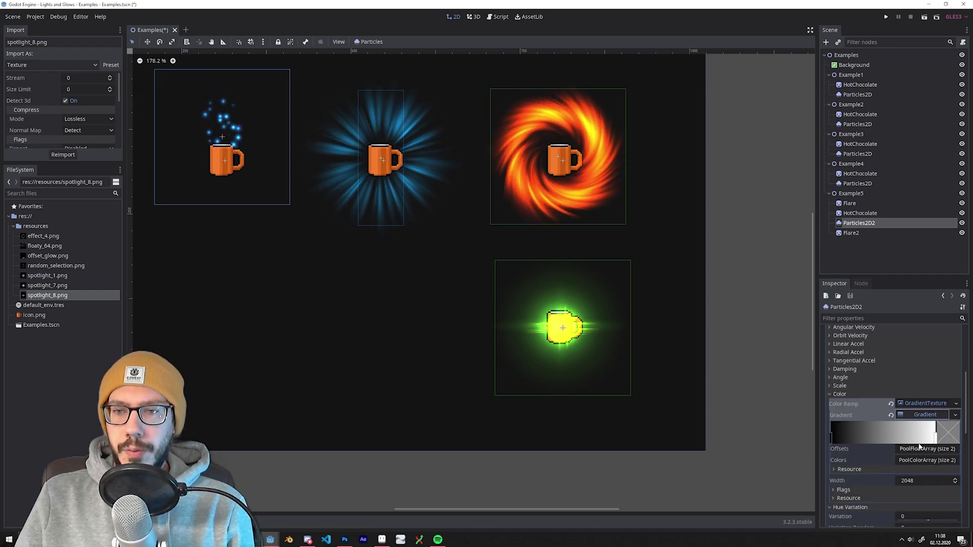
- Shape the Particles2D2 colour gradient to rise from black to white near the start and fade back to black (000000) near the end
{"action": "left_click_drag", "start_coordinate": [930, 441], "coordinate": [844, 434]}
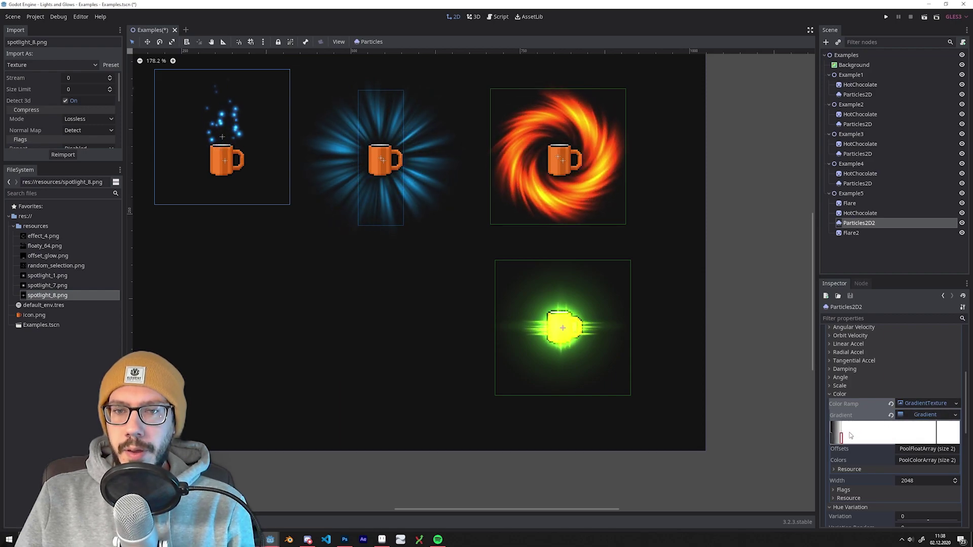
{"action": "left_click", "coordinate": [955, 436]}
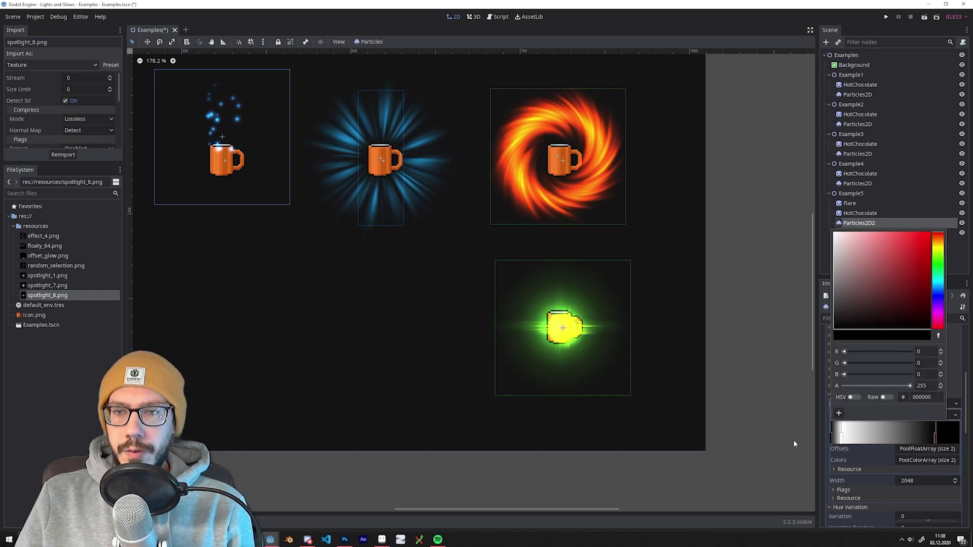
{"action": "left_click", "coordinate": [789, 434]}
- Set the emission Box Extents of Particles2D2 to 20 by 35 and shift the emitter to an x position of -5
{"action": "left_click", "coordinate": [855, 384]}
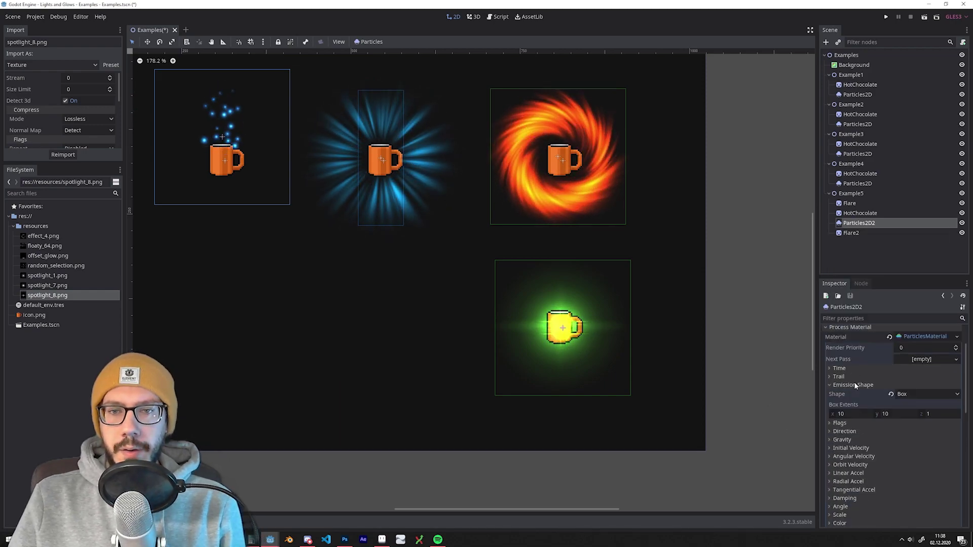
{"action": "left_click", "coordinate": [857, 414]}
{"action": "type", "text": "20"}
{"action": "key", "text": "Return"}
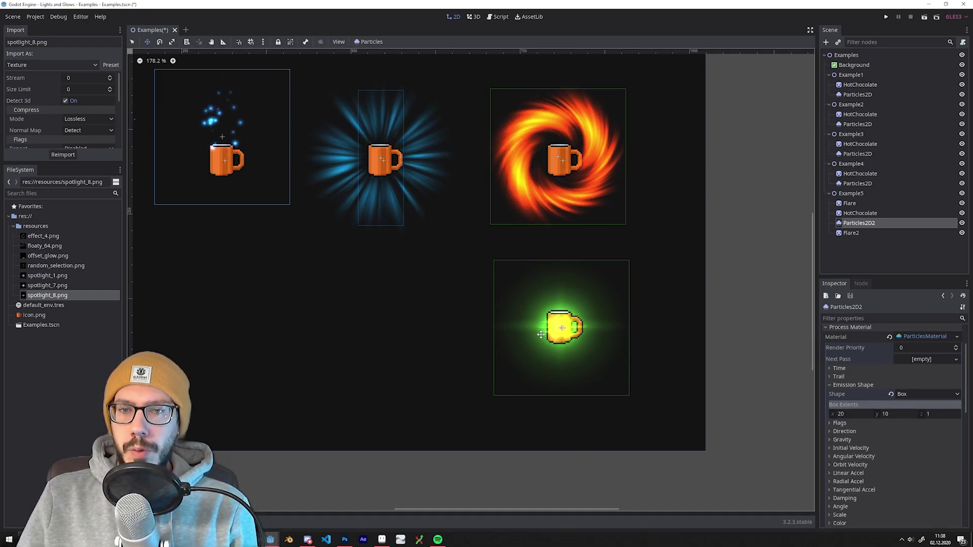
{"action": "left_click", "coordinate": [897, 414]}
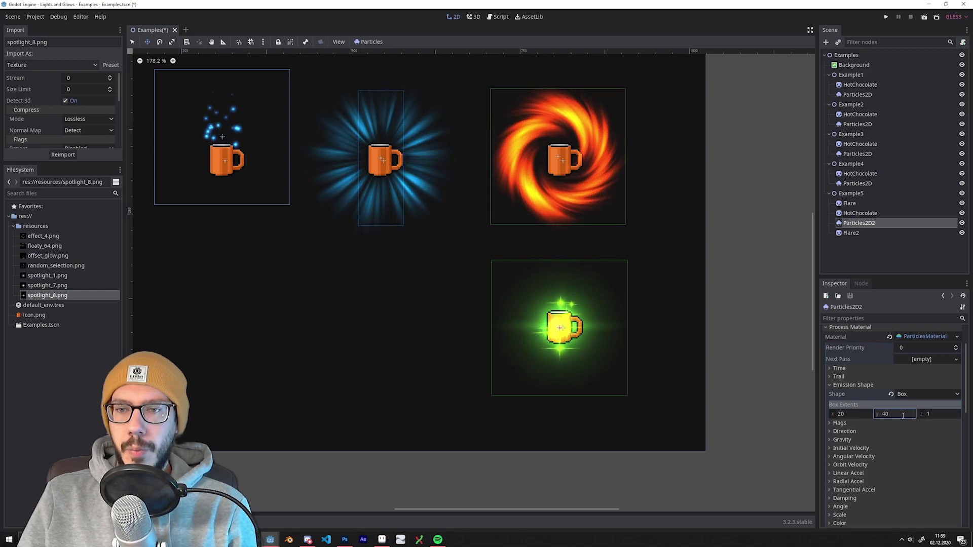
{"action": "left_click", "coordinate": [902, 416]}
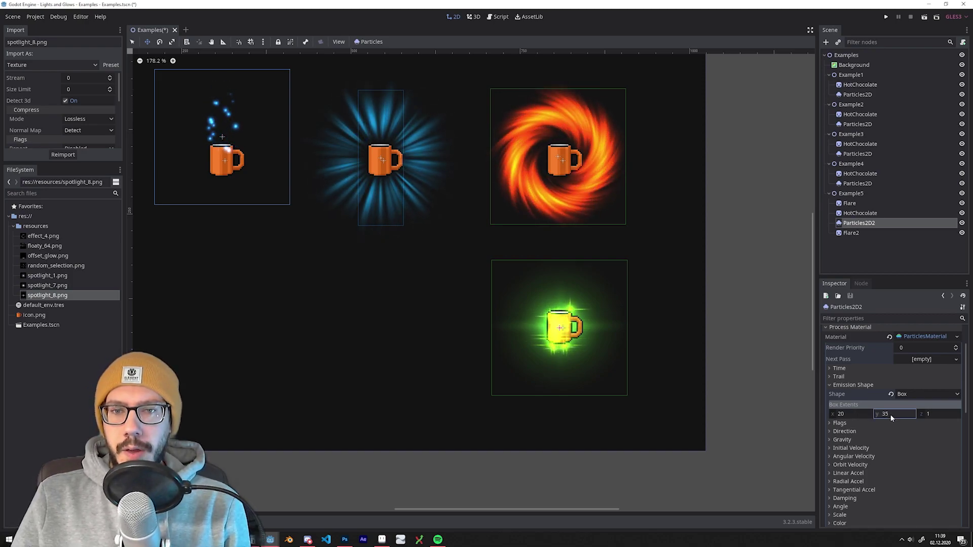
- Tint Particles2D2 light green by setting its Modulate colour to a2bf6b, and save the scene
{"action": "left_click", "coordinate": [845, 386]}
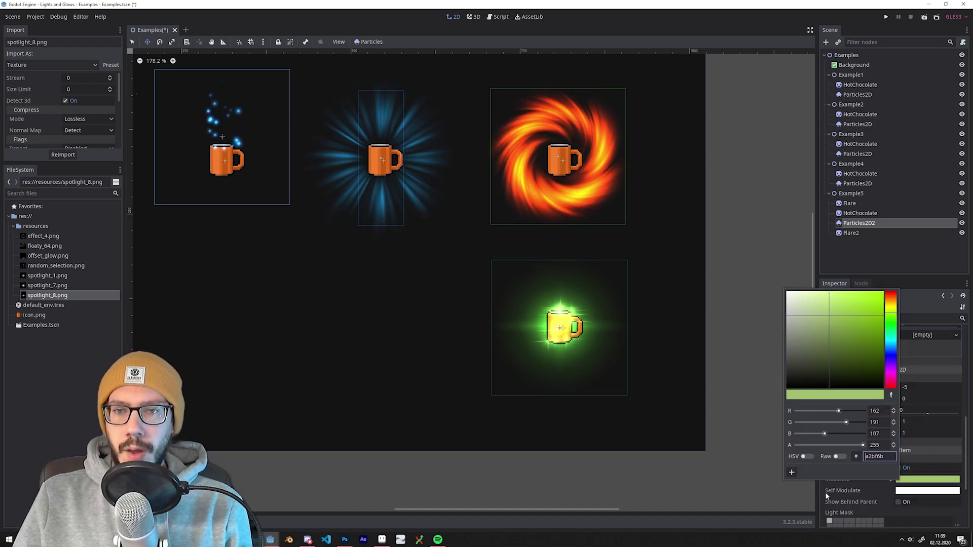
{"action": "left_click", "coordinate": [825, 492]}
{"action": "scroll", "coordinate": [865, 430], "scroll_direction": "up", "scroll_amount": 8}
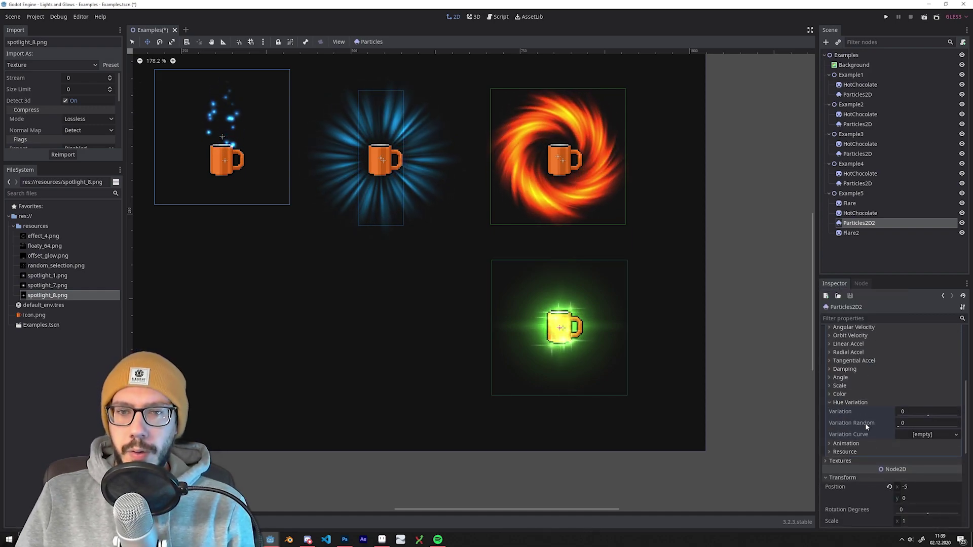
{"action": "scroll", "coordinate": [866, 427], "scroll_direction": "up", "scroll_amount": 5}
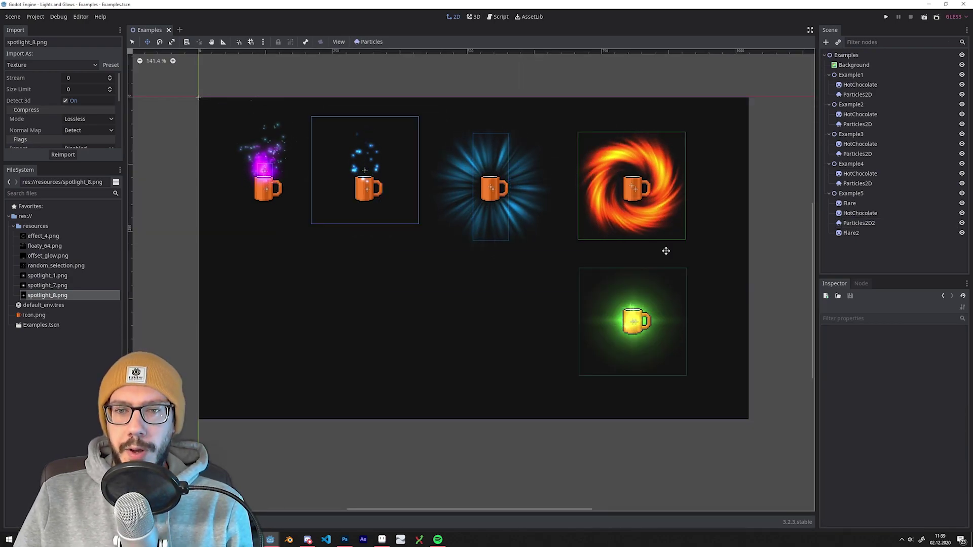
{"action": "scroll", "coordinate": [761, 260], "scroll_direction": "up", "scroll_amount": 1}
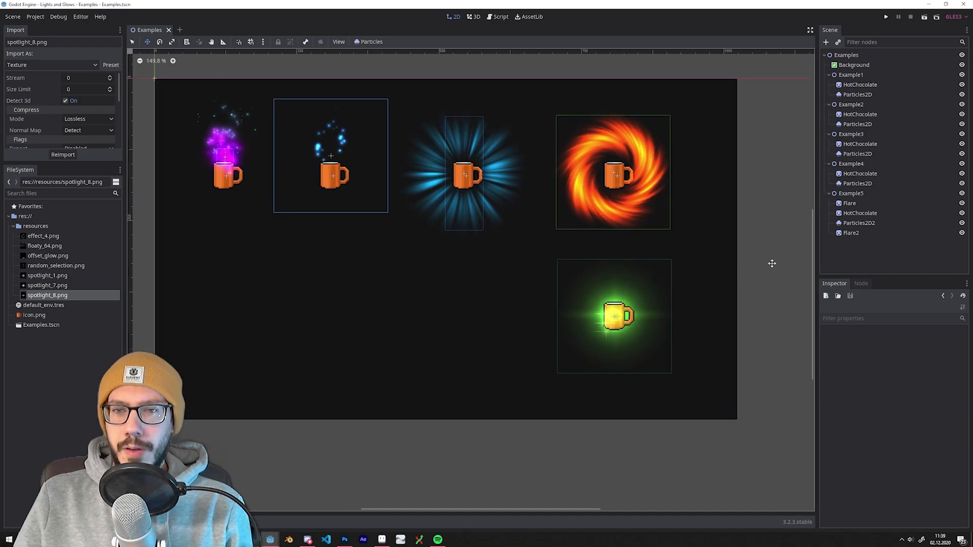
{"action": "scroll", "coordinate": [661, 254], "scroll_direction": "up", "scroll_amount": 2}
{"action": "middle_click_drag", "start_coordinate": [724, 240], "coordinate": [676, 240]}
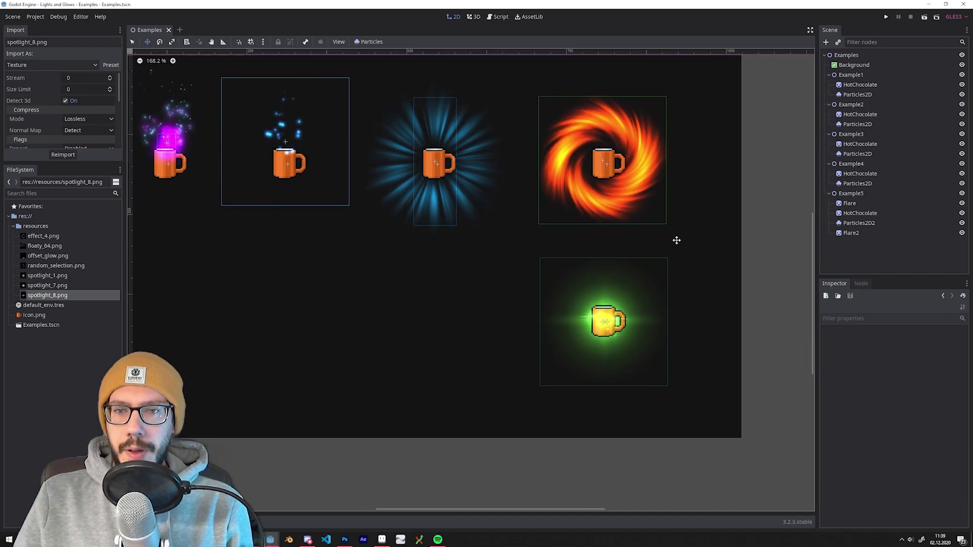
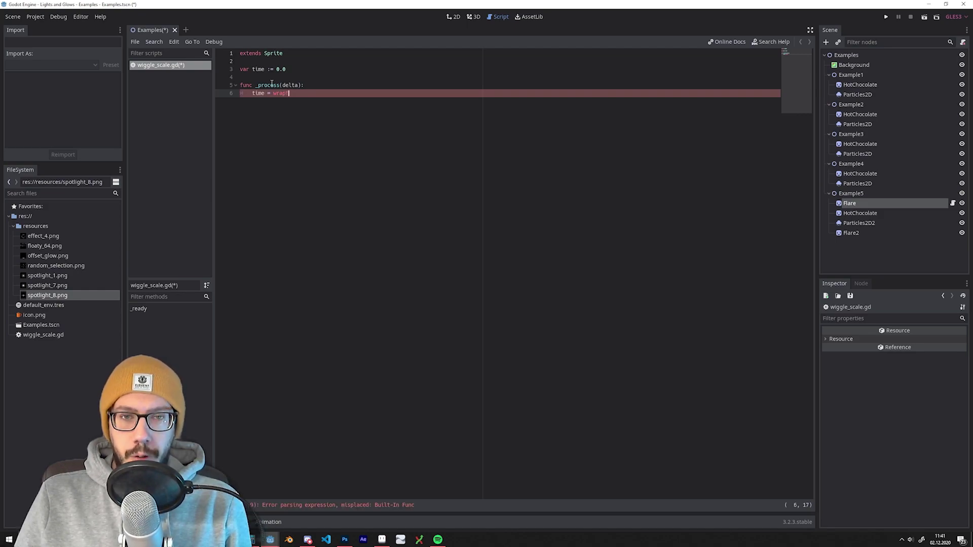
- Complete the time assignment in _process as time = wrapf(time+delta, 0,1)
{"action": "type", "text": "(t"}
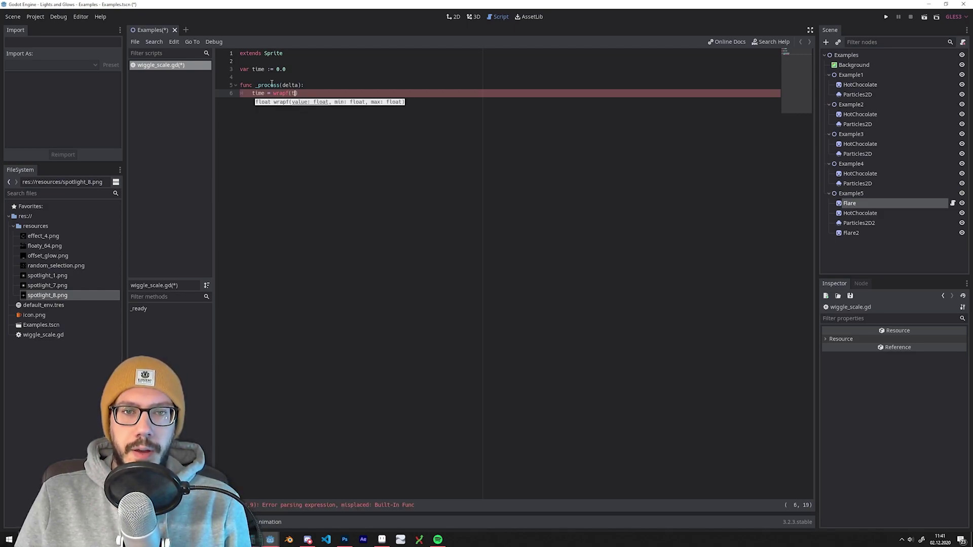
{"action": "type", "text": "ime+delta"}
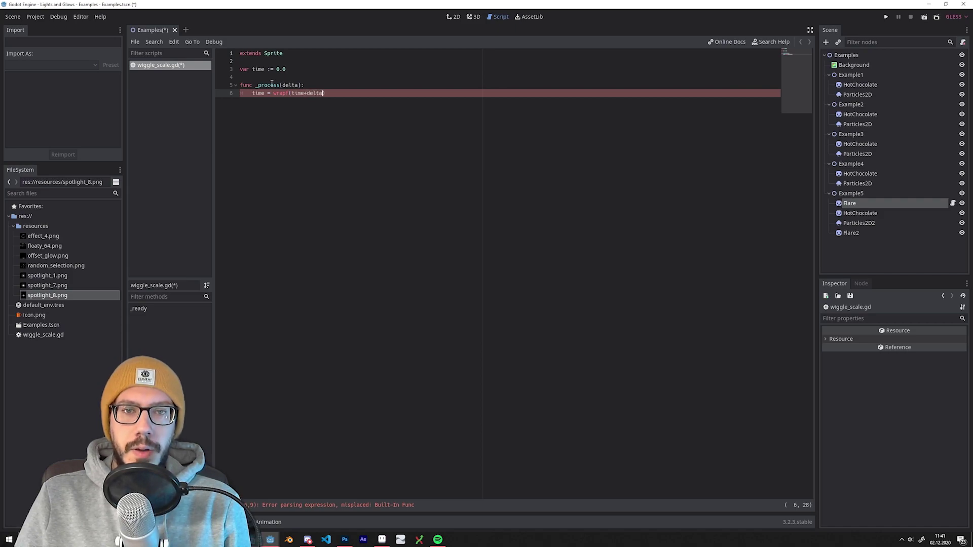
{"action": "type", "text": ", 0,"}
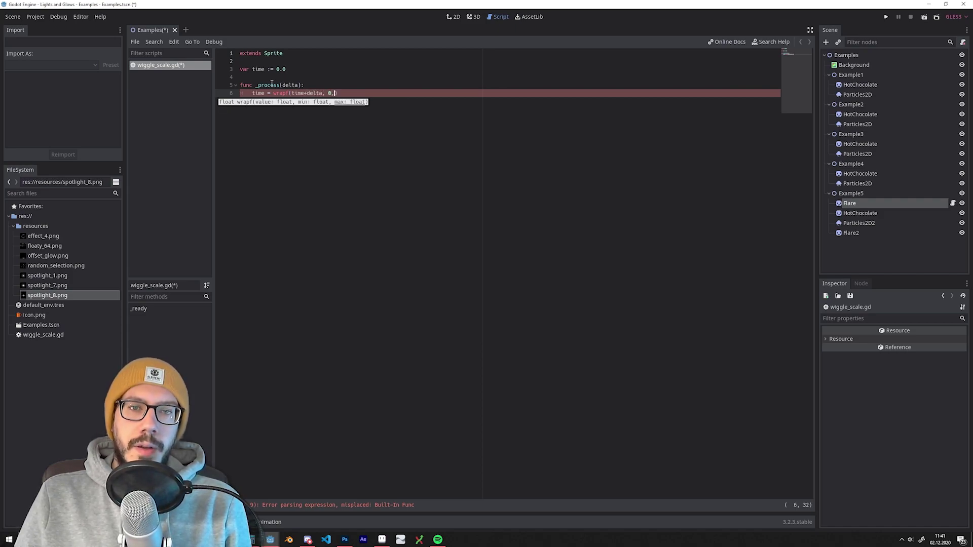
{"action": "type", "text": "1"}
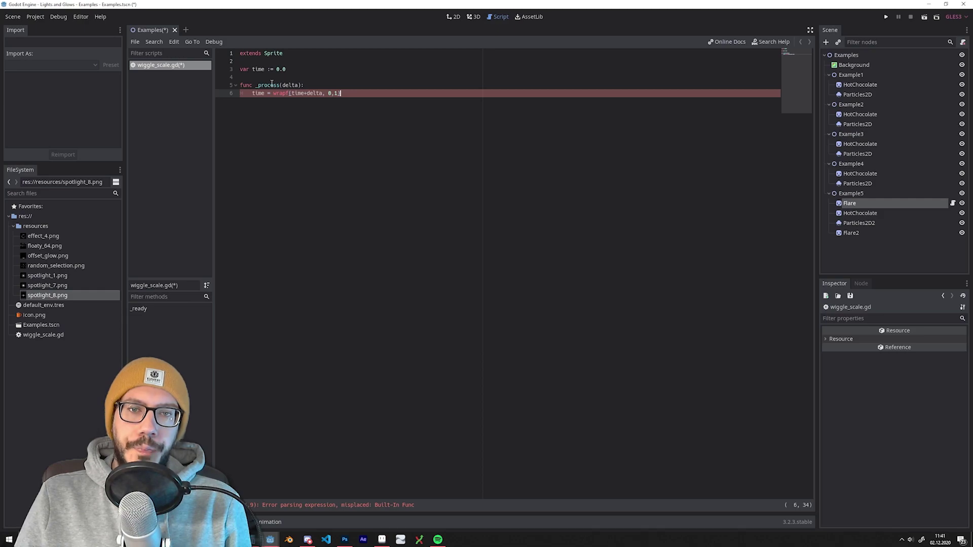
{"action": "key", "text": "Return"}
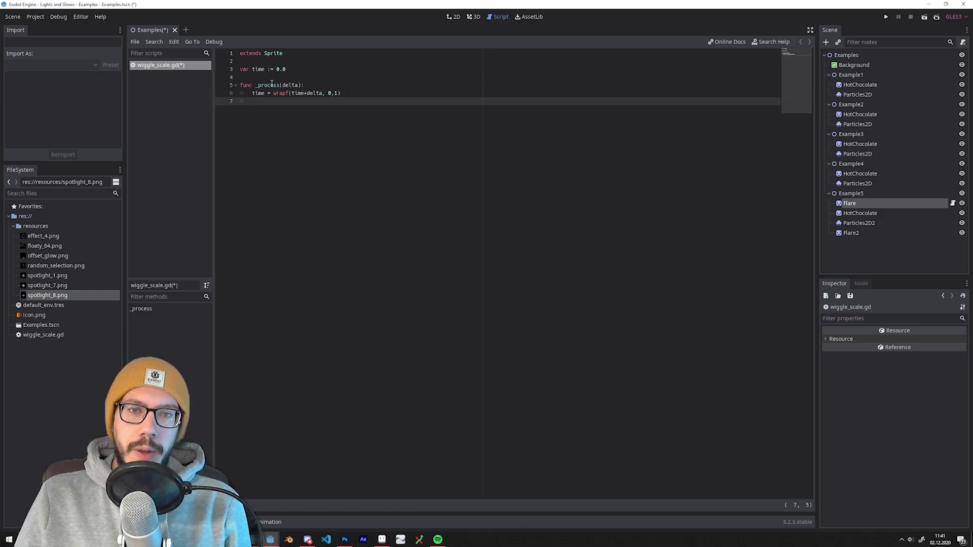
- Add a line to _process that sets scale = Vector2.ONE * sin(time)
{"action": "type", "text": "scale ="}
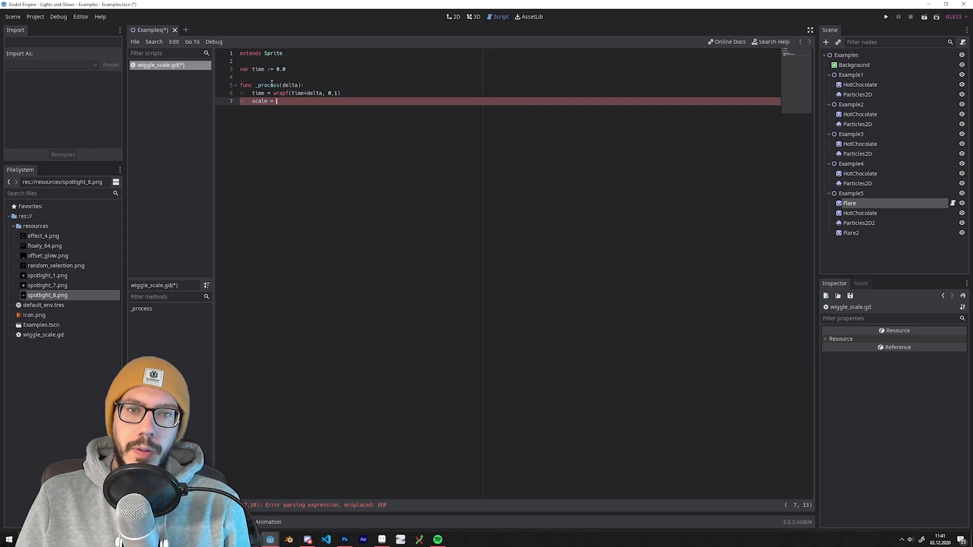
{"action": "type", "text": "Vector2("}
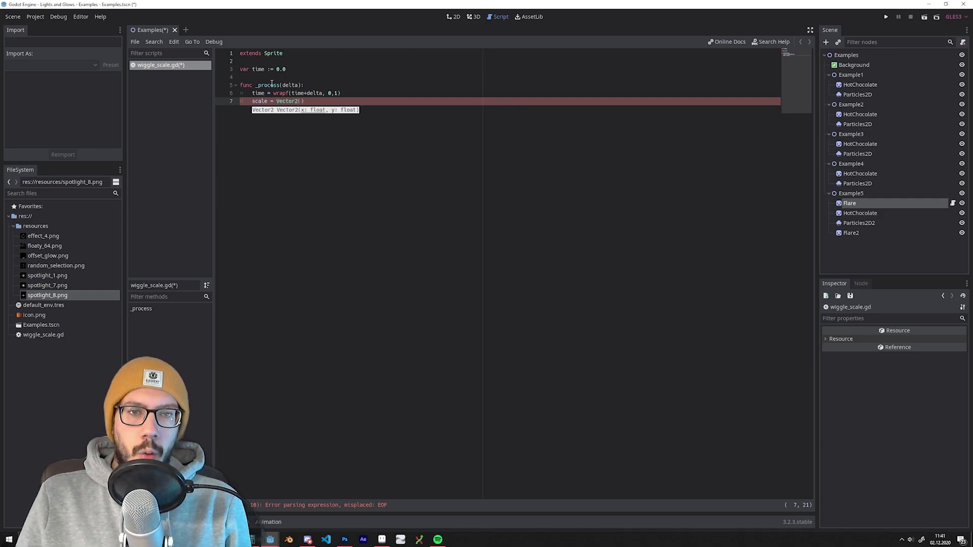
{"action": "type", "text": "1.0"}
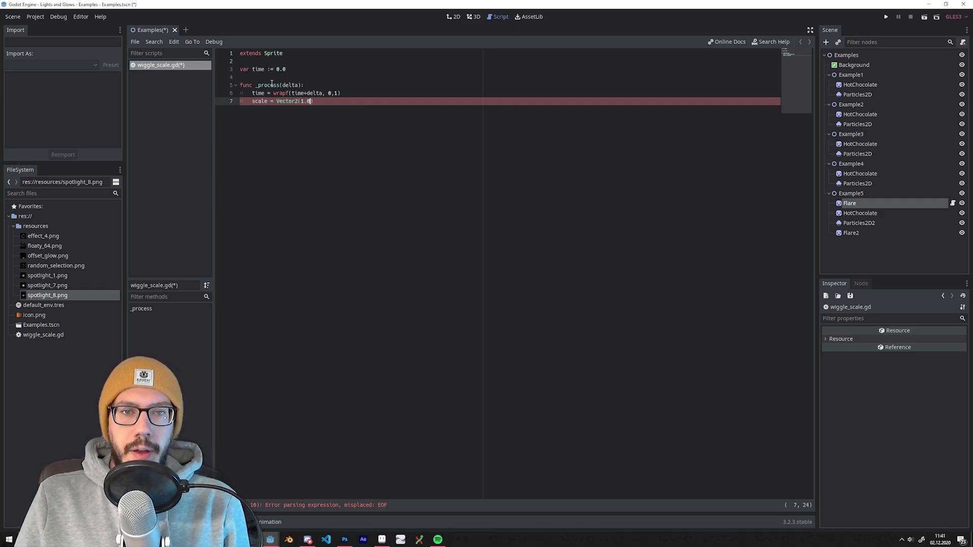
{"action": "type", "text": ", 1.0"}
{"action": "key", "text": "Escape"}
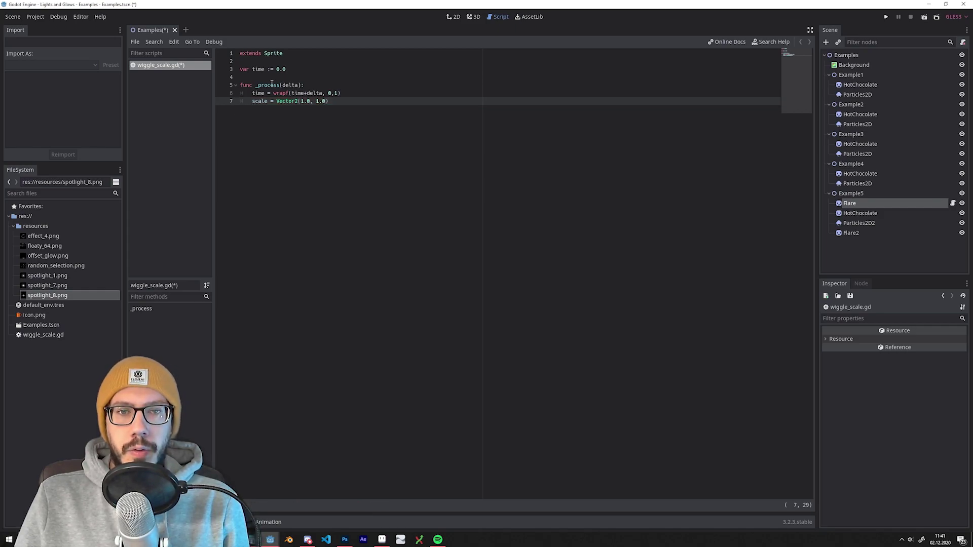
{"action": "key", "text": "End"}
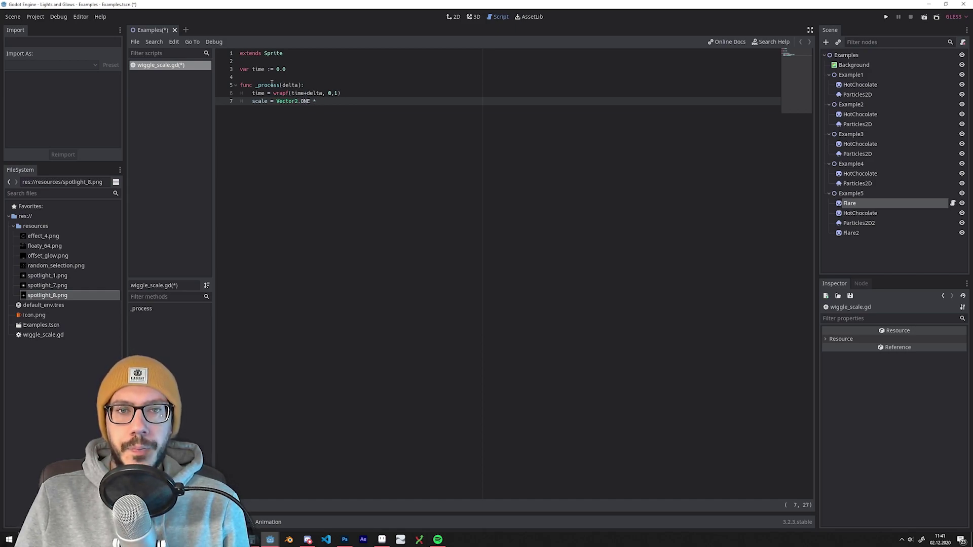
{"action": "type", "text": "sin(time)"}
- Change the wrapf range of the time assignment to -PI,PI
{"action": "key", "text": "Up"}
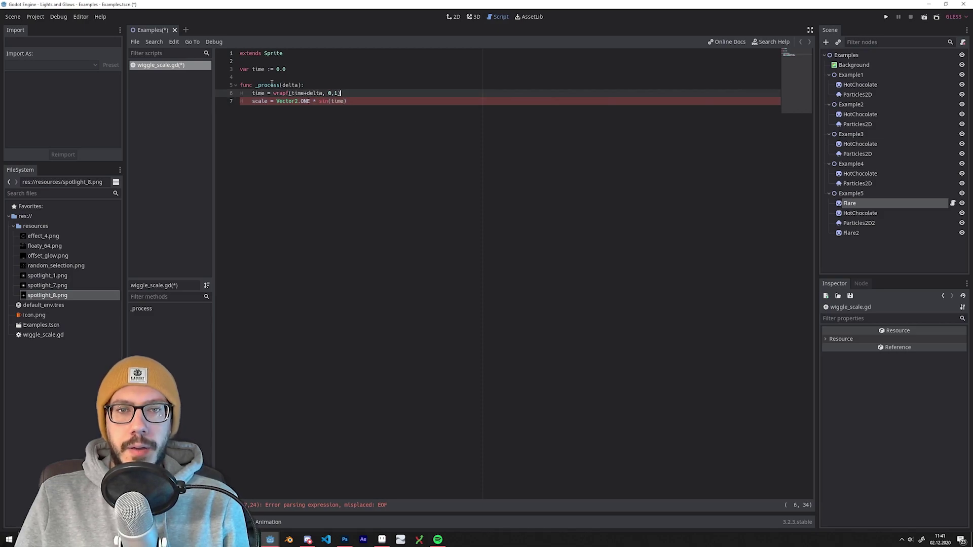
{"action": "key", "text": "Left"}
{"action": "key", "text": "Left"}
{"action": "key", "text": "Left"}
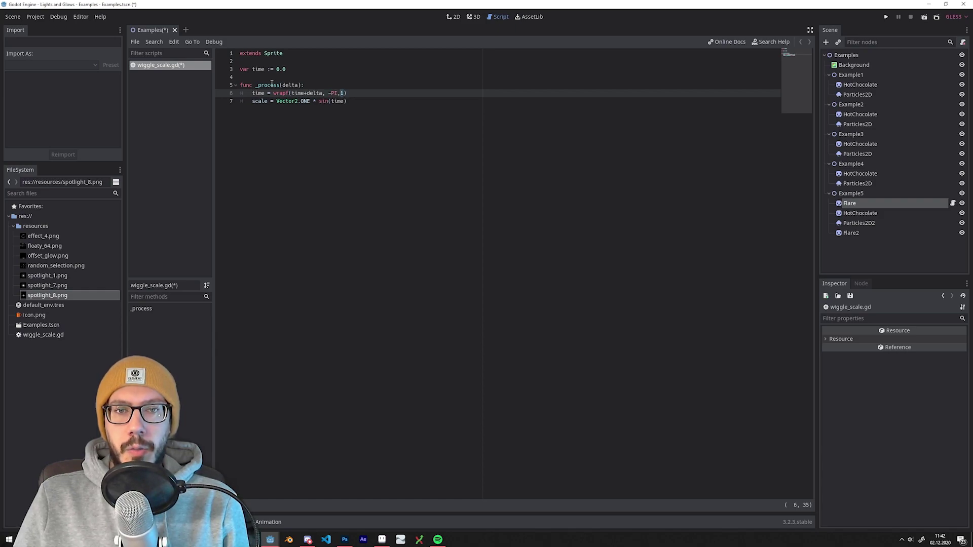
{"action": "key", "text": "Down"}
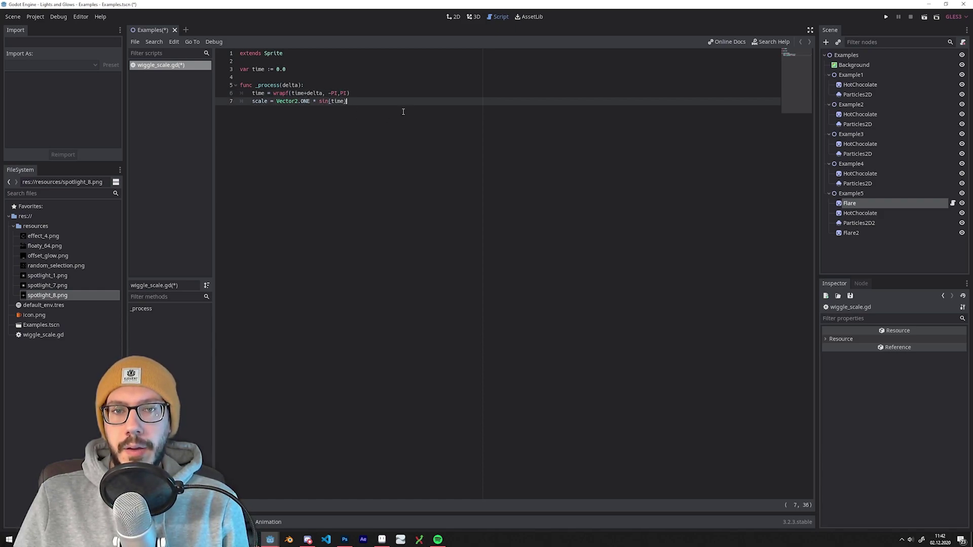
- Save the script, run the project from the 2D view to check the flare's scaling, and close the game window
{"action": "key", "text": "ctrl+s"}
{"action": "left_click", "coordinate": [454, 17]}
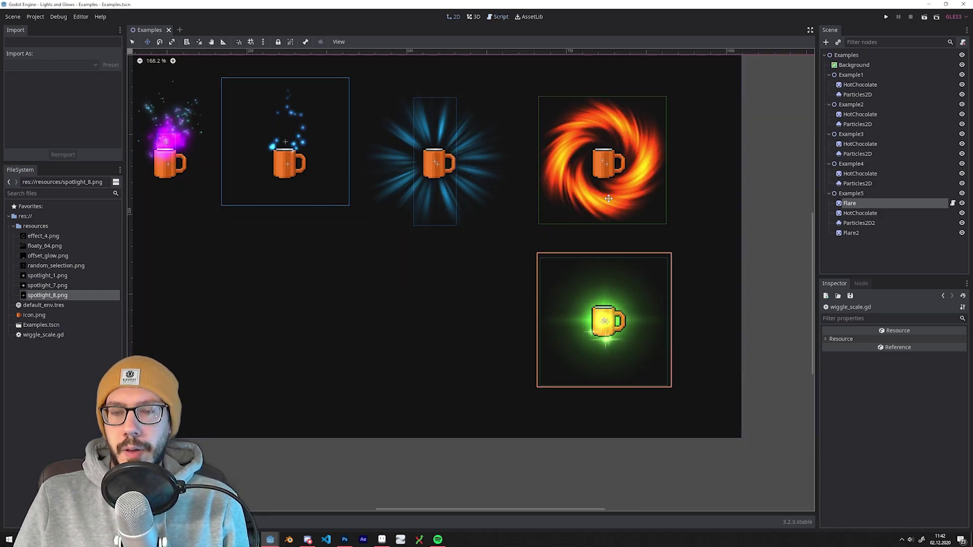
{"action": "key", "text": "F5"}
{"action": "left_click", "coordinate": [448, 280]}
{"action": "double_click", "coordinate": [286, 116]}
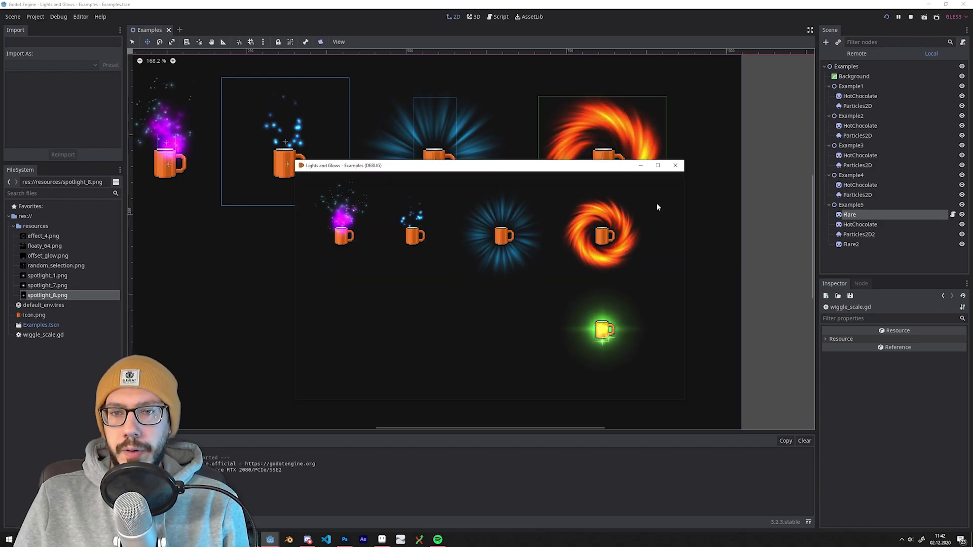
{"action": "left_click", "coordinate": [676, 165]}
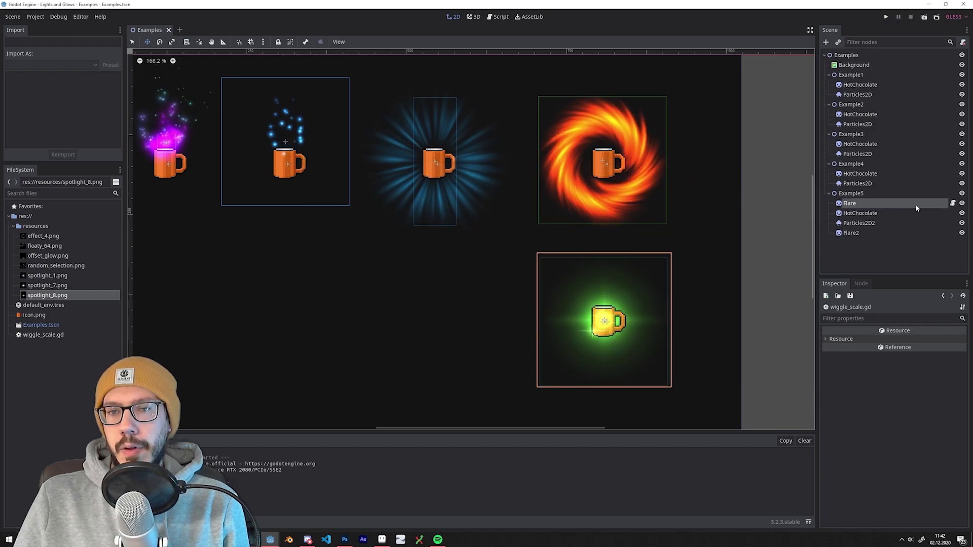
- Add an exported variable power := 0.0 below the time variable in Flare's wiggle_scale.gd script
{"action": "left_click", "coordinate": [952, 203]}
{"action": "left_click", "coordinate": [323, 69]}
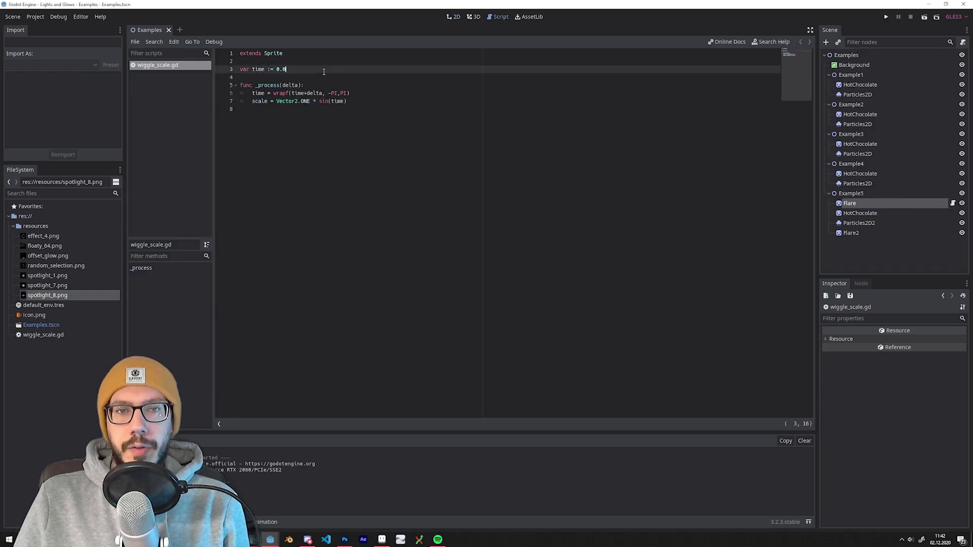
{"action": "key", "text": "Return"}
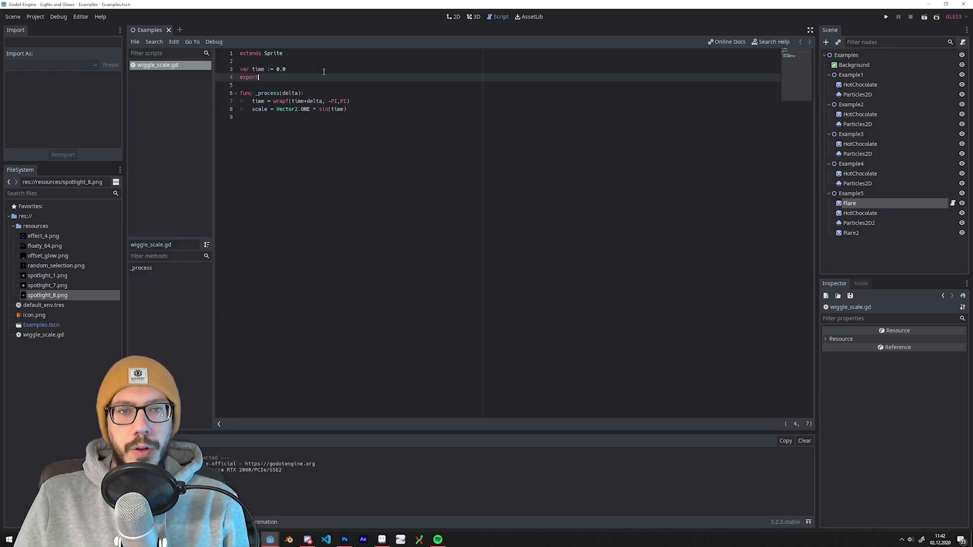
{"action": "type", "text": "export var power"}
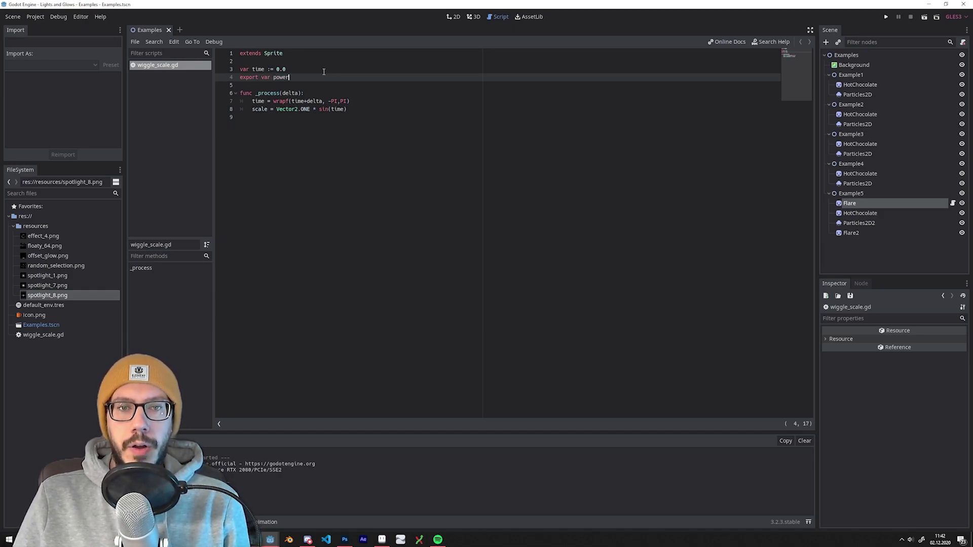
{"action": "type", "text": " := 0.0"}
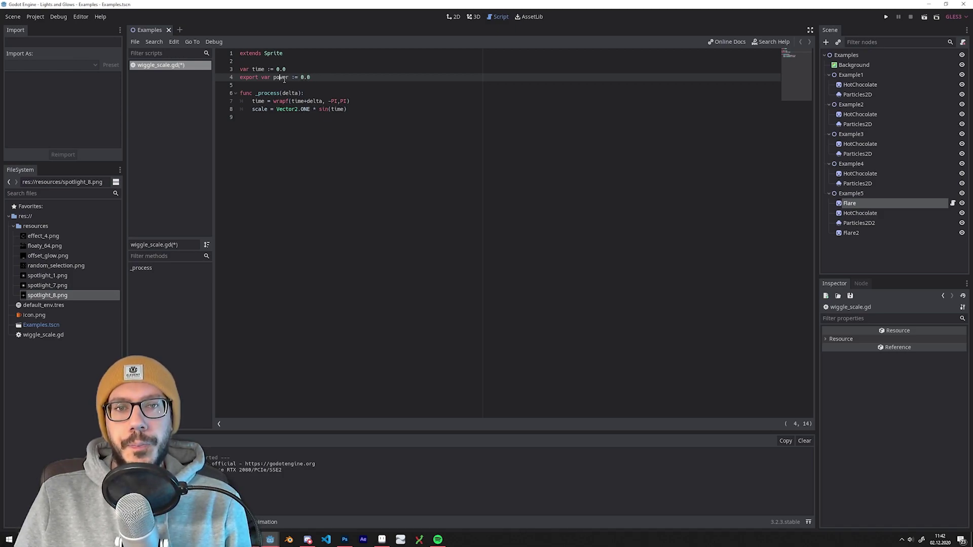
- Rewrite the scale expression as Vector2.ONE + (sin(time) * power) and save the script
{"action": "left_click", "coordinate": [365, 109]}
{"action": "type", "text": "* power"}
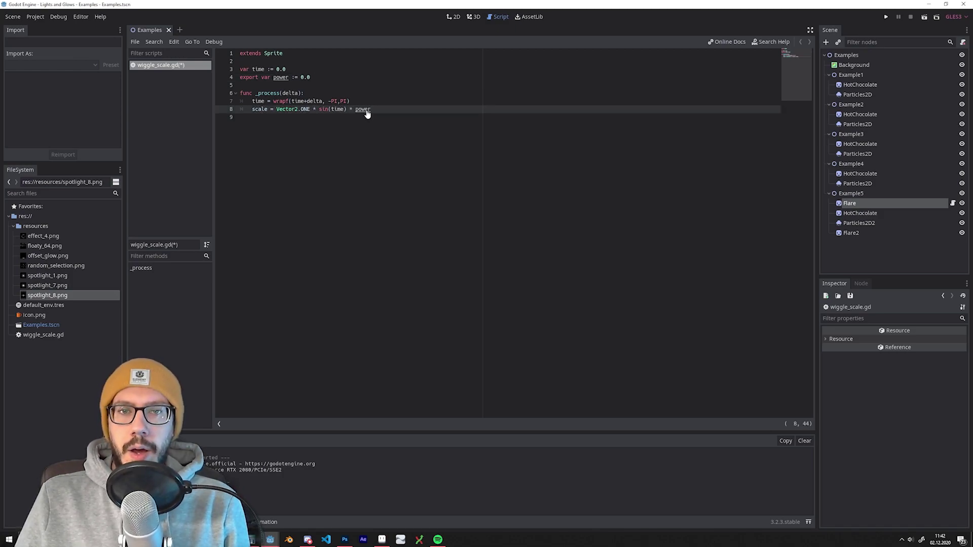
{"action": "left_click", "coordinate": [321, 109], "text": "shift"}
{"action": "type", "text": "("}
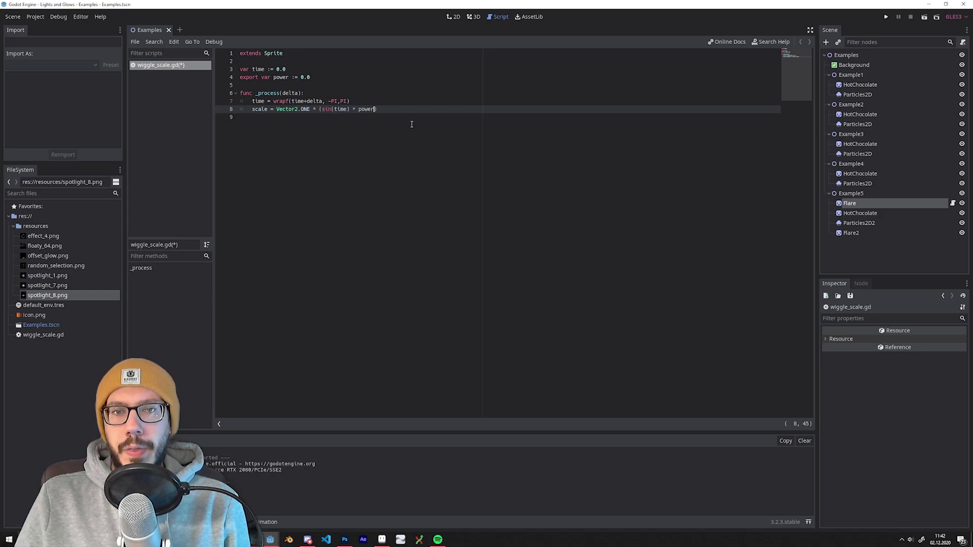
{"action": "key", "text": "ctrl+s"}
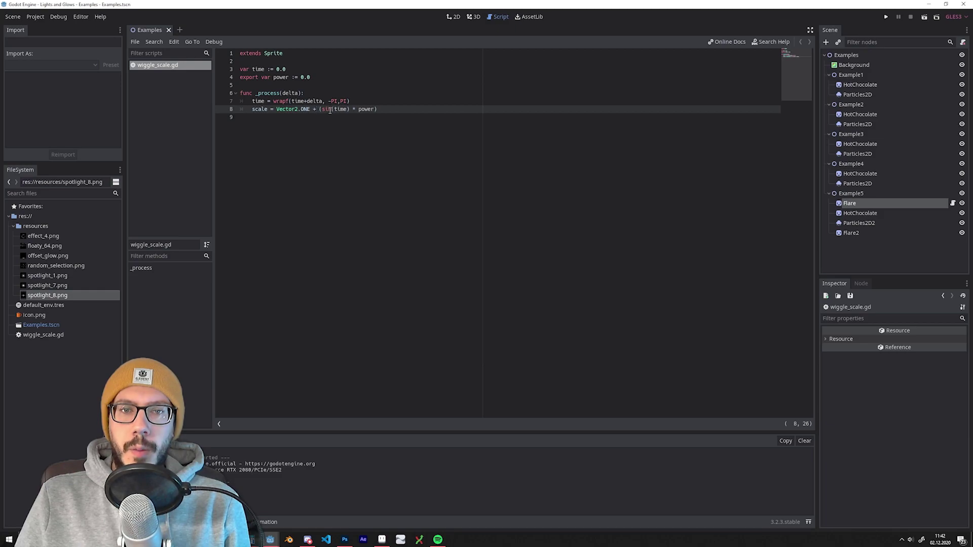
- Multiply the bracketed sine term by a vector so that scale = Vector2.ONE + Vector2.ONE*(sin(time) * power)
{"action": "key", "text": "space"}
{"action": "key", "text": "BackSpace"}
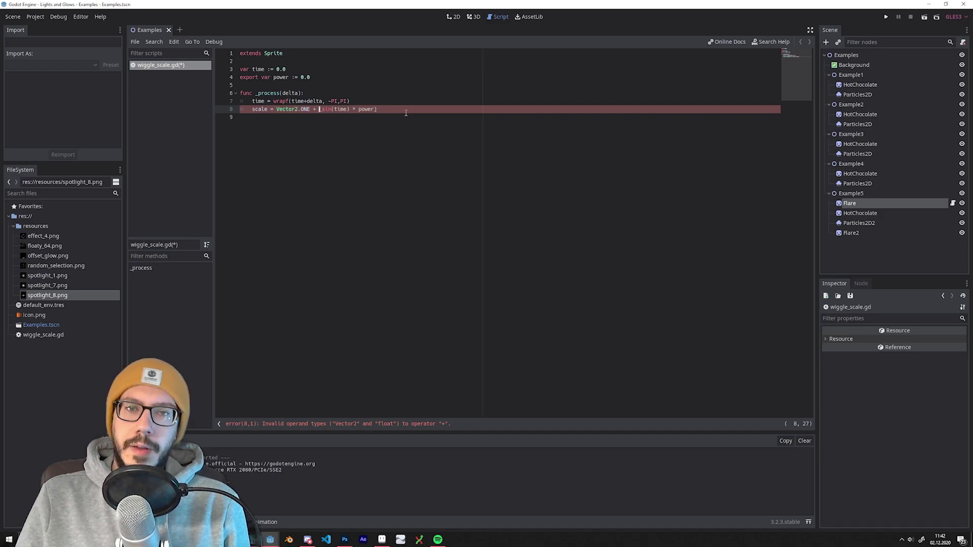
{"action": "type", "text": "Vector"}
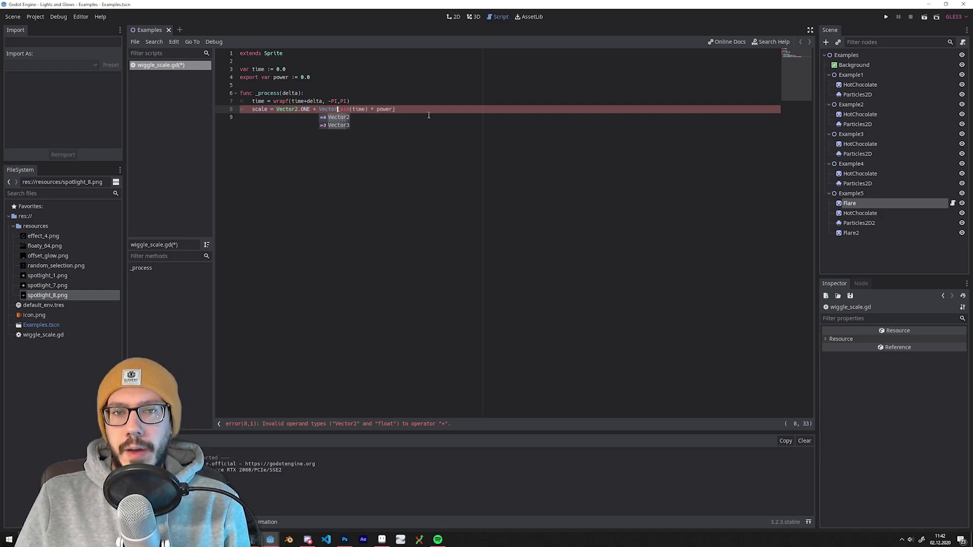
{"action": "type", "text": "."}
{"action": "key", "text": "BackSpace"}
{"action": "type", "text": "2.I"}
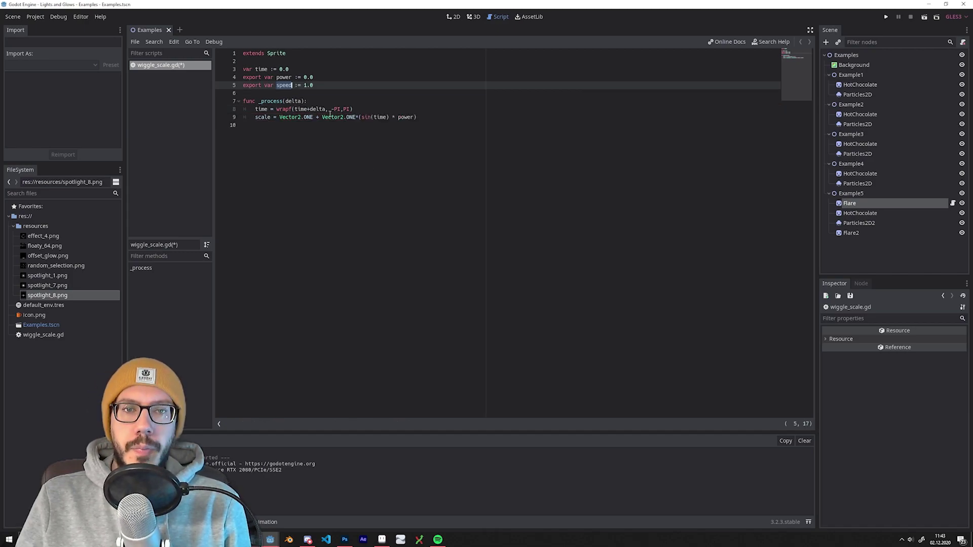
- Add an exported variable speed := 1.0, multiply delta by speed in the wrapf call, and save the script
{"action": "left_click", "coordinate": [327, 109]}
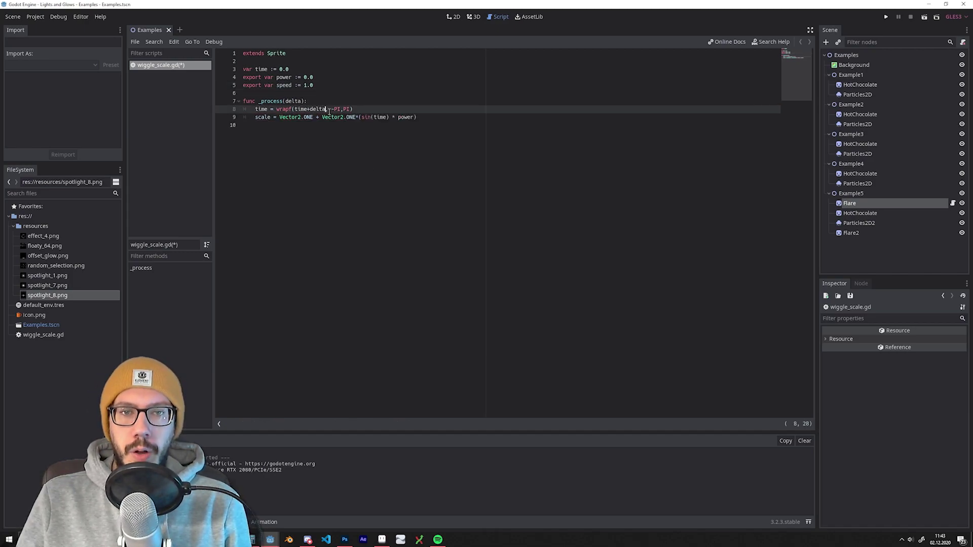
{"action": "type", "text": "*"}
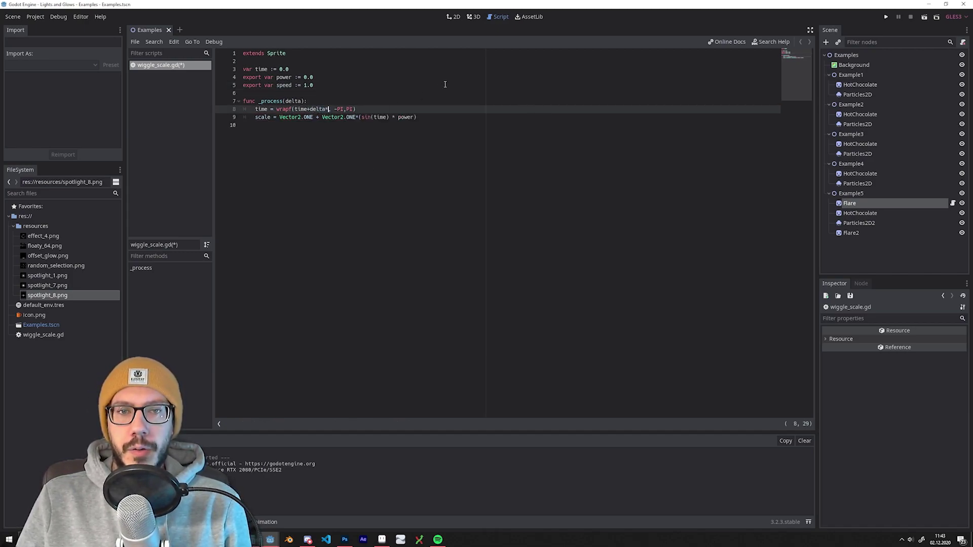
{"action": "type", "text": "speed"}
{"action": "key", "text": "ctrl+s"}
- Set Flare's script variables to Power 0.05 and Speed 20, and test-run the project
{"action": "left_click", "coordinate": [453, 17]}
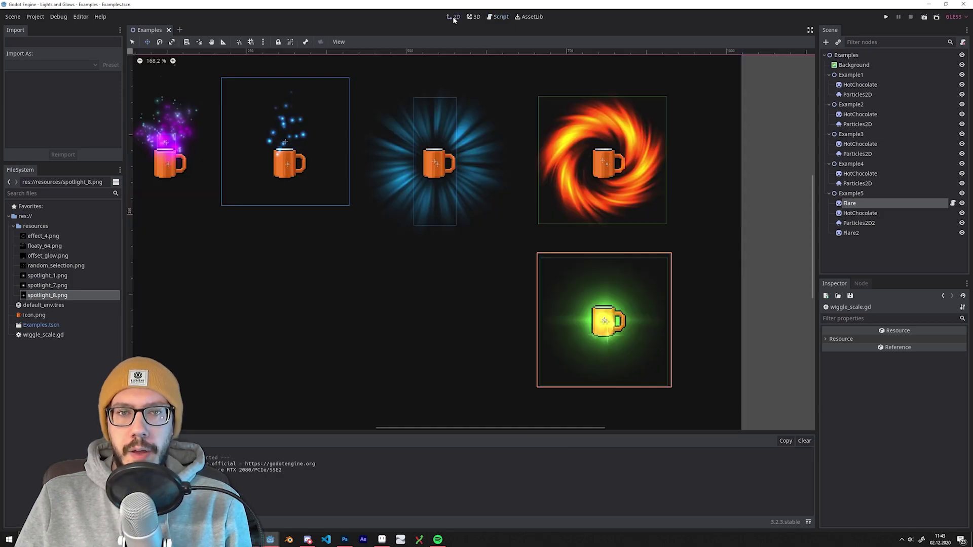
{"action": "left_click", "coordinate": [856, 204]}
{"action": "left_click", "coordinate": [904, 352]}
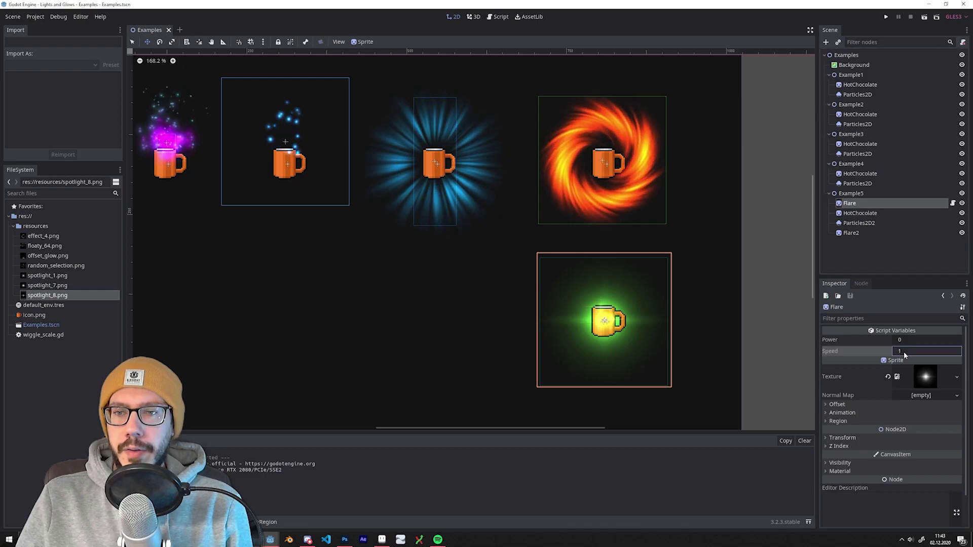
{"action": "type", "text": "2"}
{"action": "left_click", "coordinate": [910, 341]}
{"action": "type", "text": ".4"}
{"action": "key", "text": "Return"}
{"action": "key", "text": "F5"}
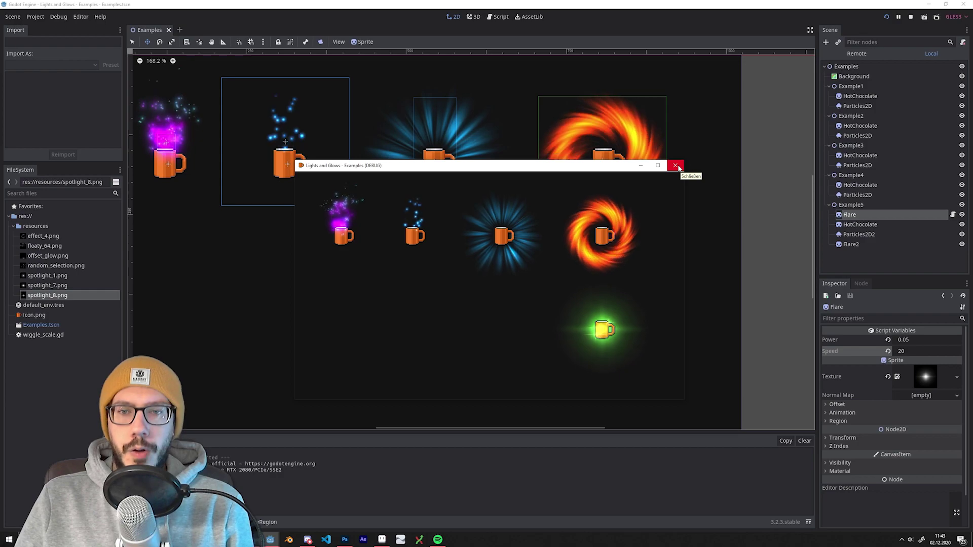
{"action": "left_click", "coordinate": [677, 166]}
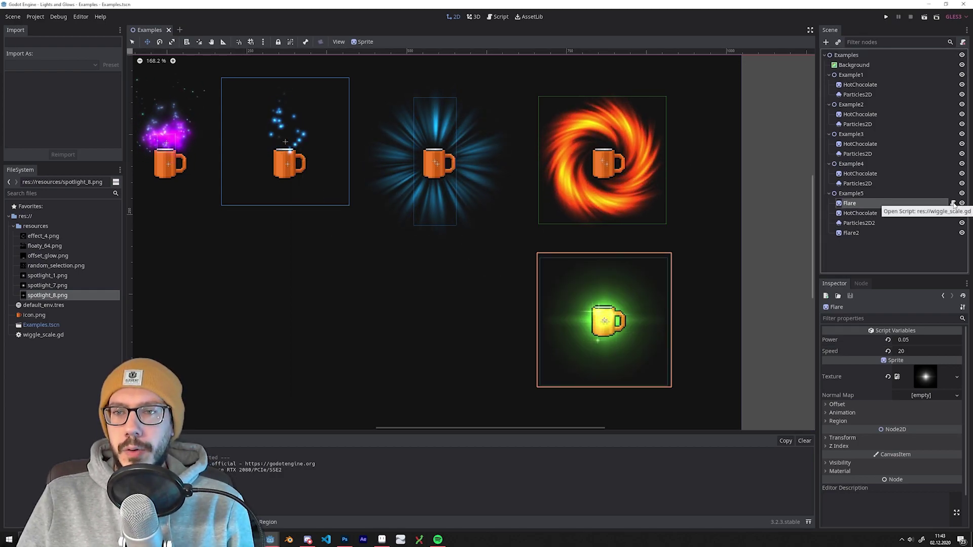
- In wiggle_scale.gd, add an empty _ready function and declare var orig_scale := Vector2.ZERO below the time variable
{"action": "left_click", "coordinate": [936, 242]}
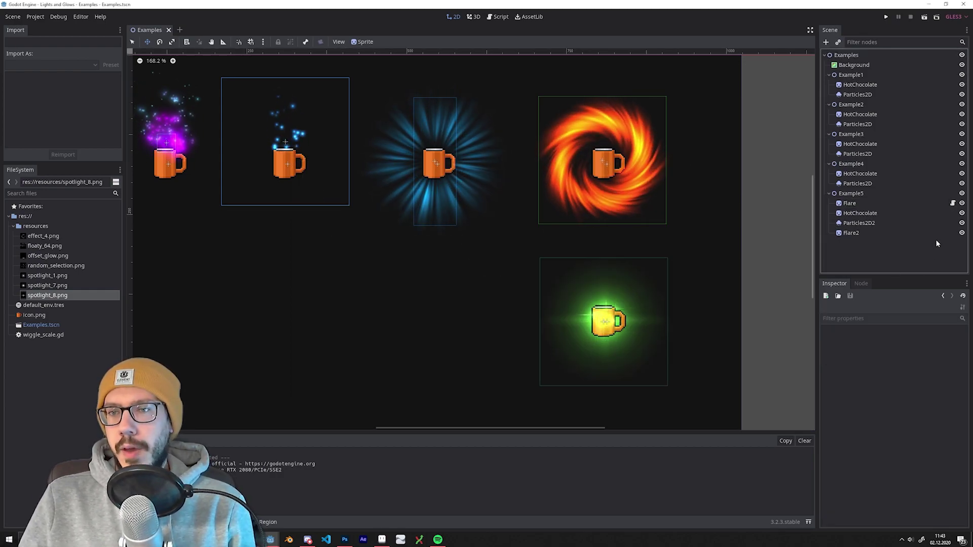
{"action": "left_click", "coordinate": [953, 202]}
{"action": "left_click", "coordinate": [401, 89]}
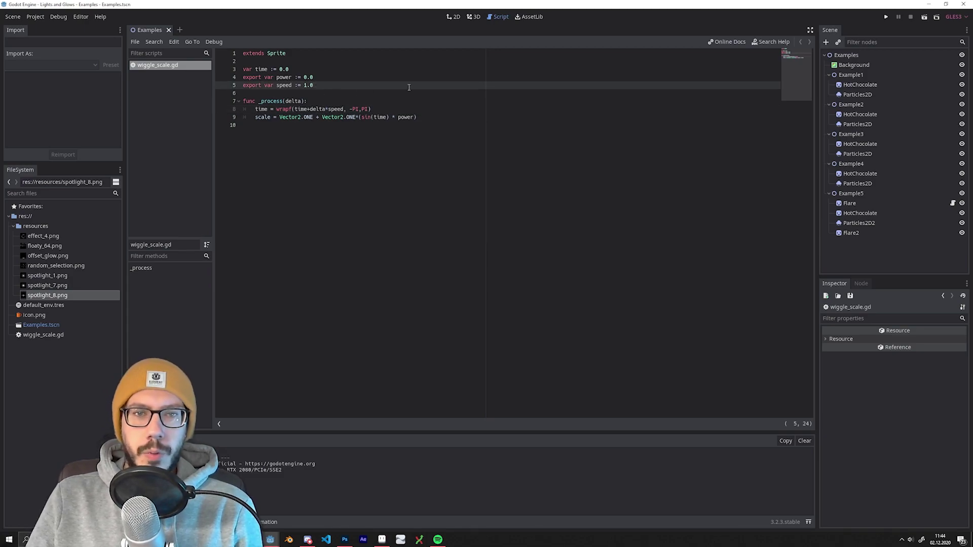
{"action": "key", "text": "Return"}
{"action": "key", "text": "Return"}
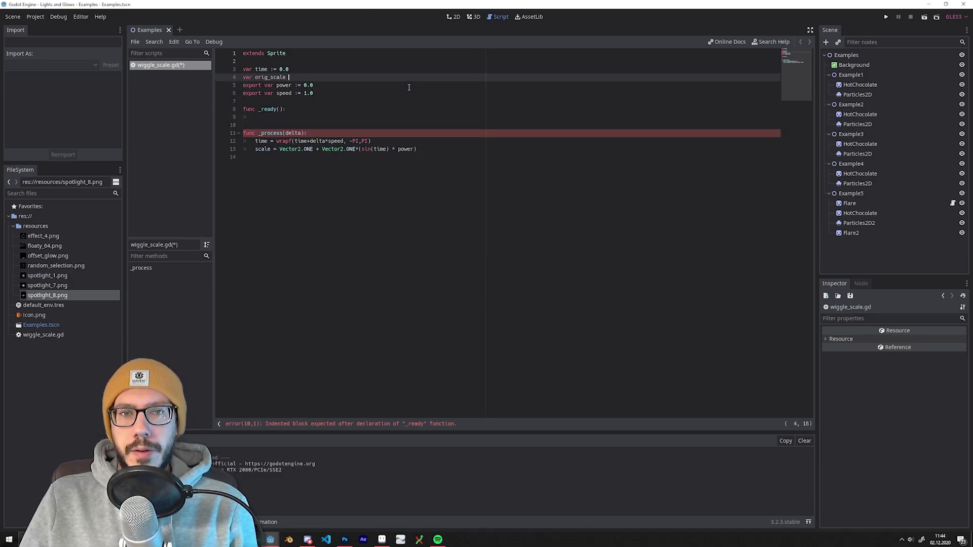
{"action": "type", "text": "var orig_scale := Vector"}
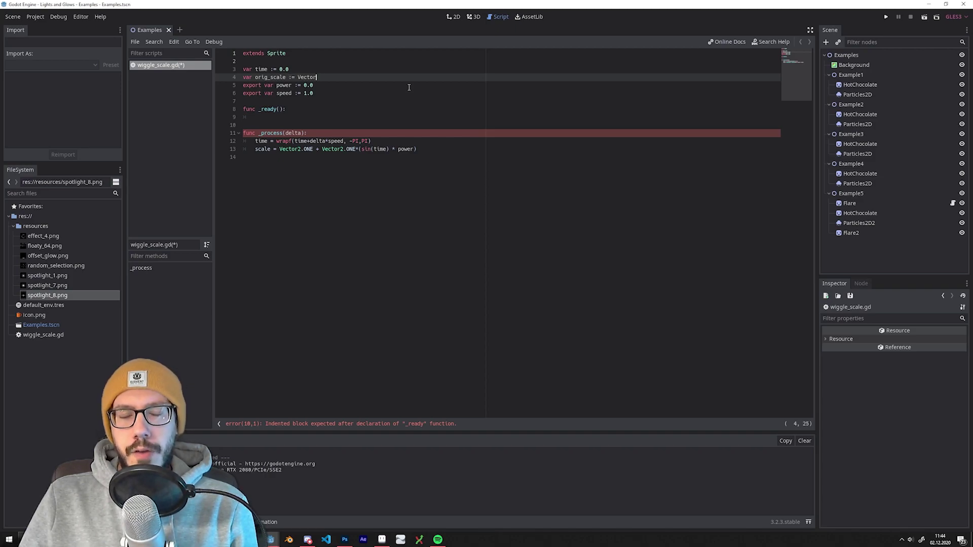
{"action": "type", "text": ".ZERO"}
{"action": "key", "text": "Return"}
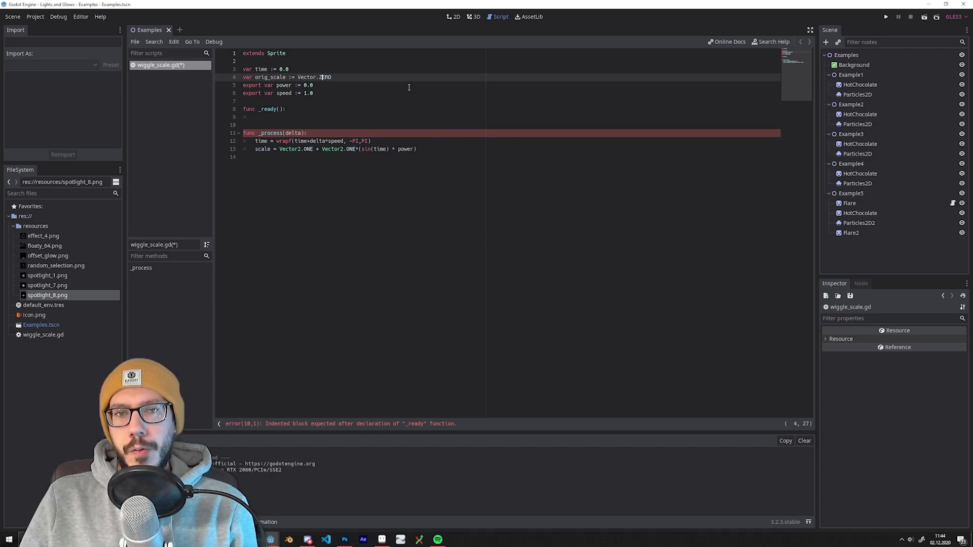
- Assign orig_scale = scale inside the _ready function and save the script
{"action": "left_click", "coordinate": [279, 118]}
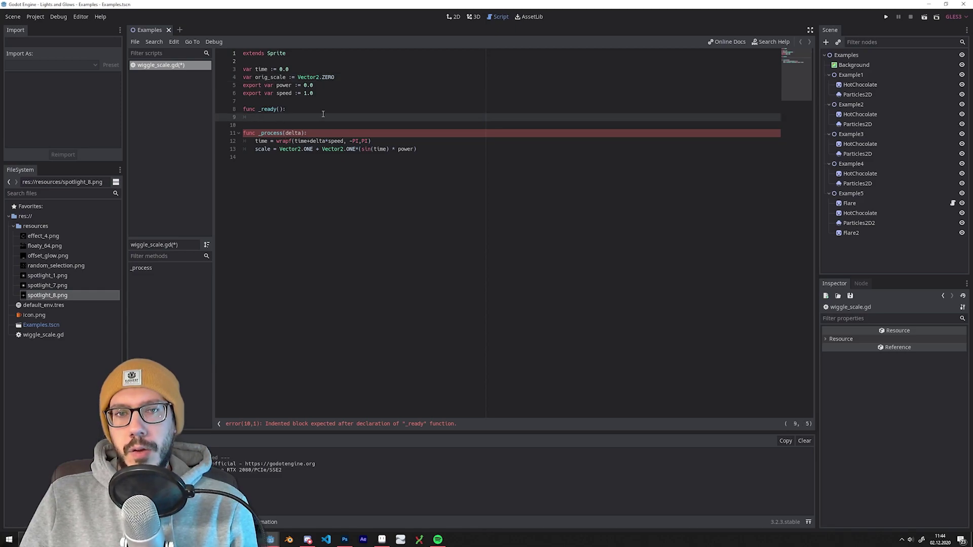
{"action": "type", "text": "orig"}
{"action": "key", "text": "Return"}
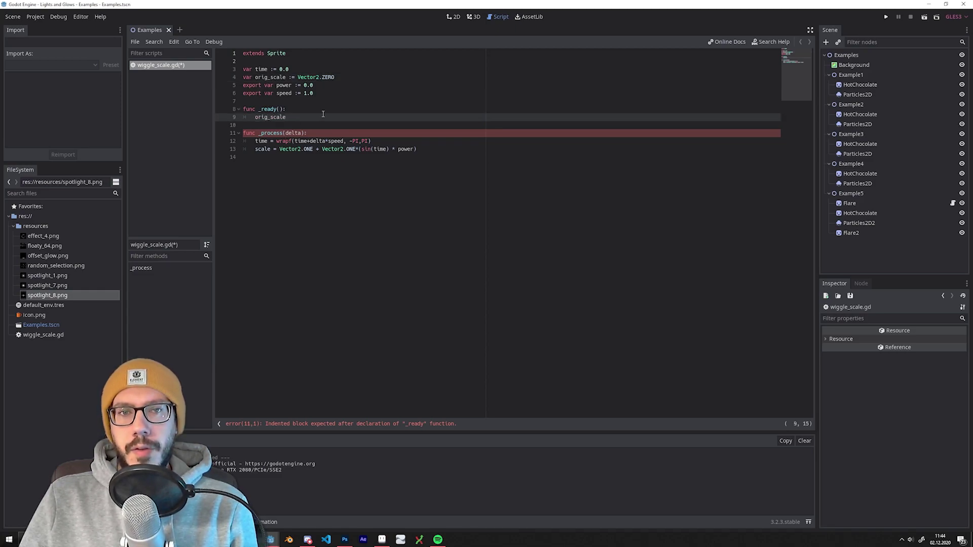
{"action": "key", "text": "ctrl+s"}
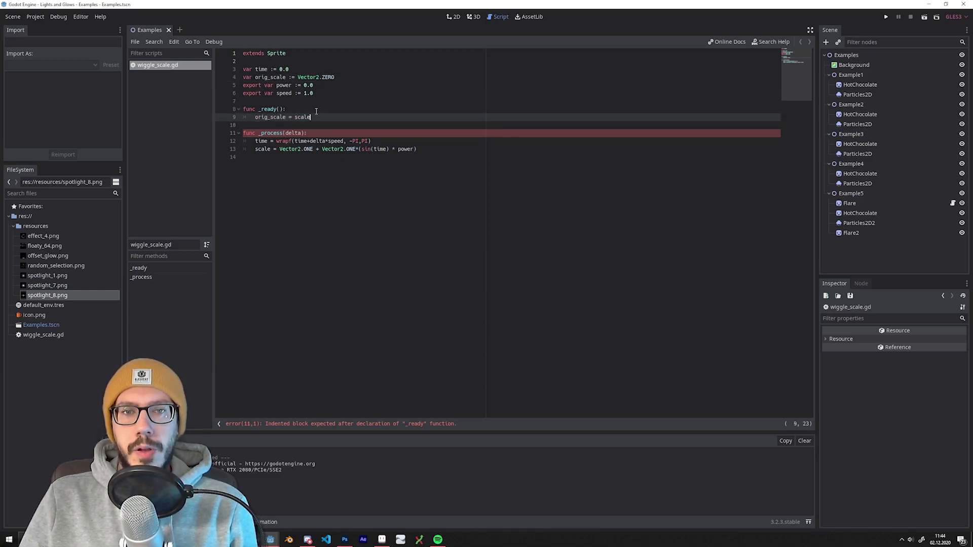
- Replace the _ready assignment with onready var orig_scale : Vector2 = scale, and use orig_scale instead of the first Vector2.ONE in the scale formula
{"action": "left_click", "coordinate": [247, 79]}
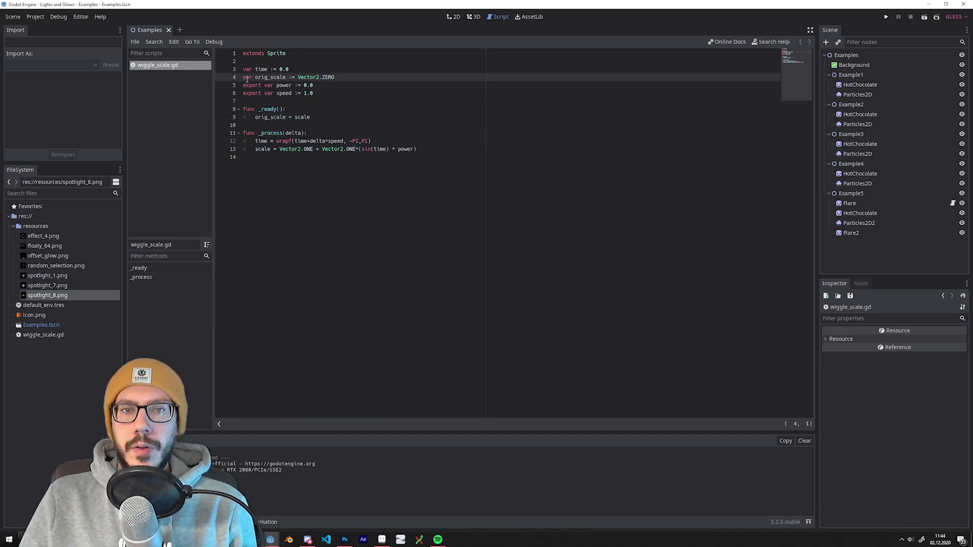
{"action": "type", "text": "onready"}
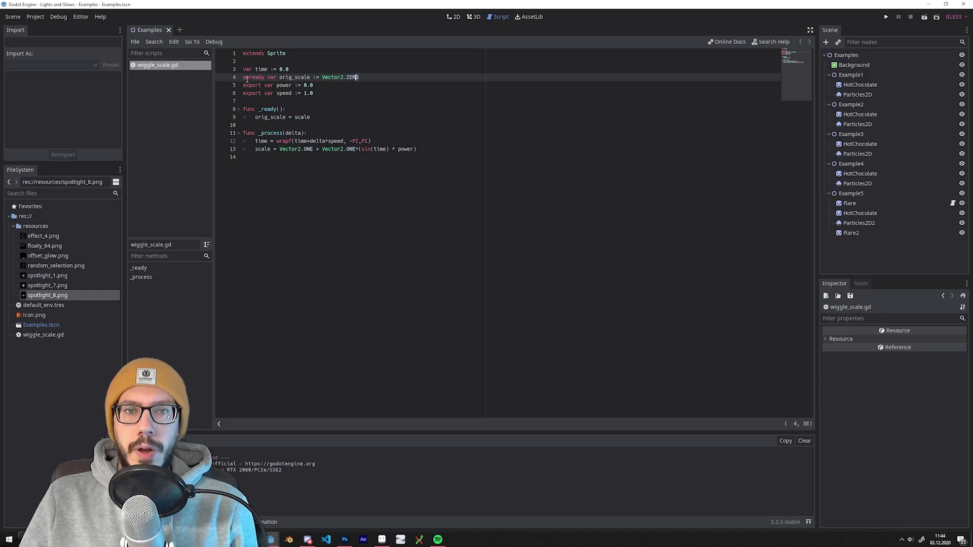
{"action": "key", "text": "Right"}
{"action": "key", "text": "ctrl+shift+Left"}
{"action": "key", "text": "ctrl+shift+Left"}
{"action": "key", "text": "shift+Left"}
{"action": "key", "text": "shift+Left"}
{"action": "type", "text": "Vector"}
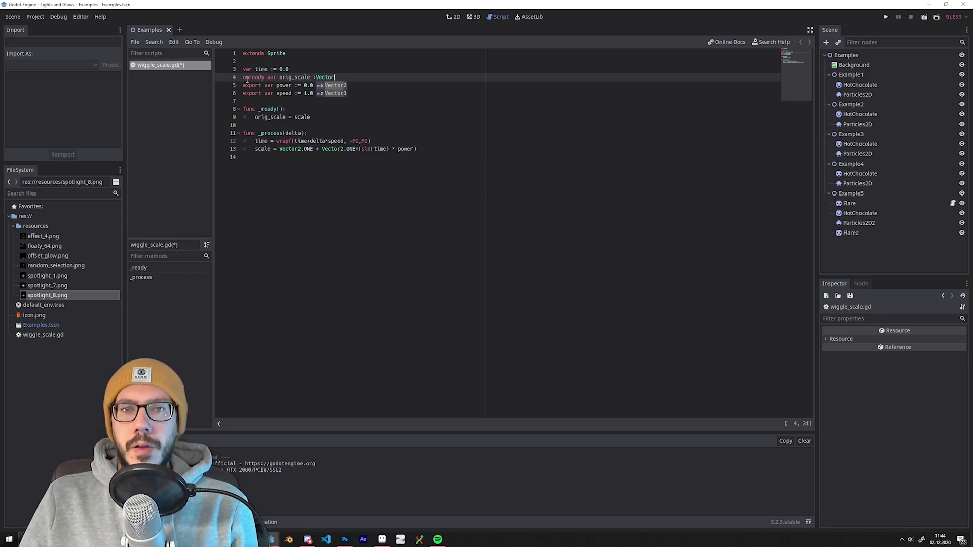
{"action": "type", "text": "2 = scale"}
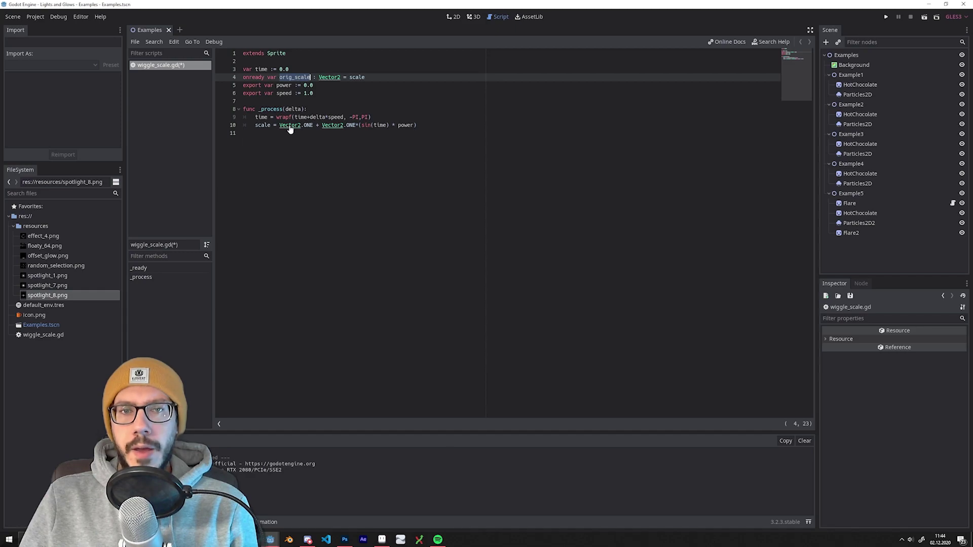
{"action": "left_click_drag", "start_coordinate": [280, 125], "coordinate": [313, 125]}
{"action": "type", "text": "orig_scale"}
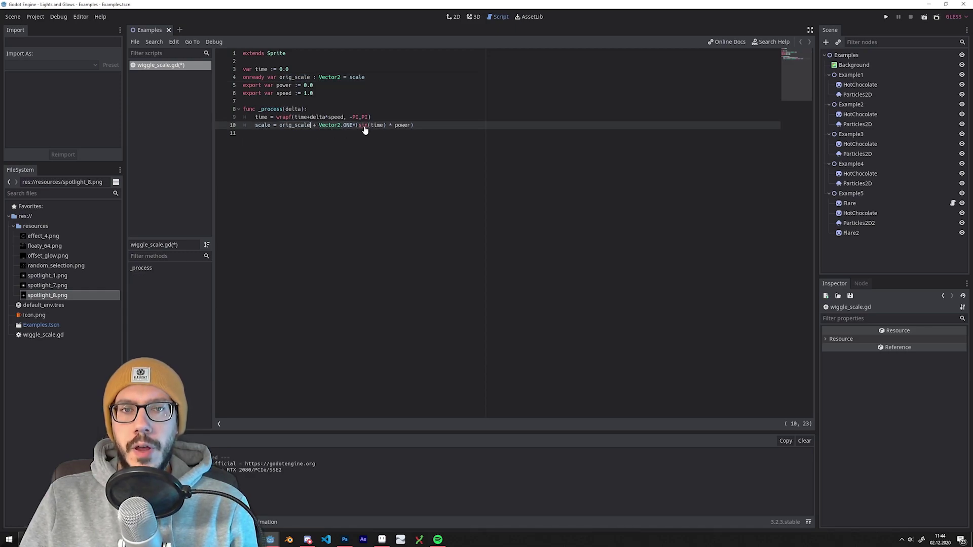
- Squash the Flare sprite vertically around the green mug and test-run the project
{"action": "left_click", "coordinate": [454, 17]}
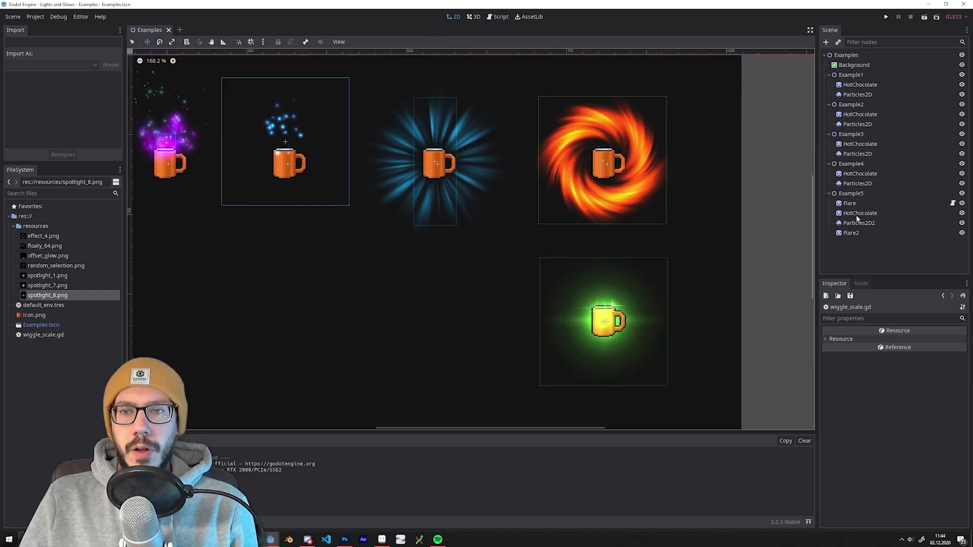
{"action": "left_click", "coordinate": [849, 203]}
{"action": "middle_click_drag", "start_coordinate": [695, 267], "coordinate": [610, 230]}
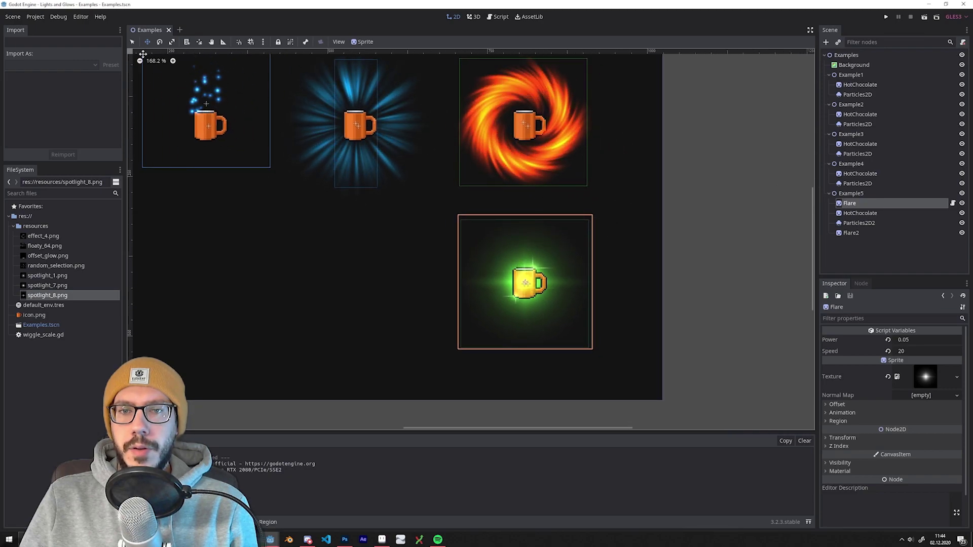
{"action": "key", "text": "q"}
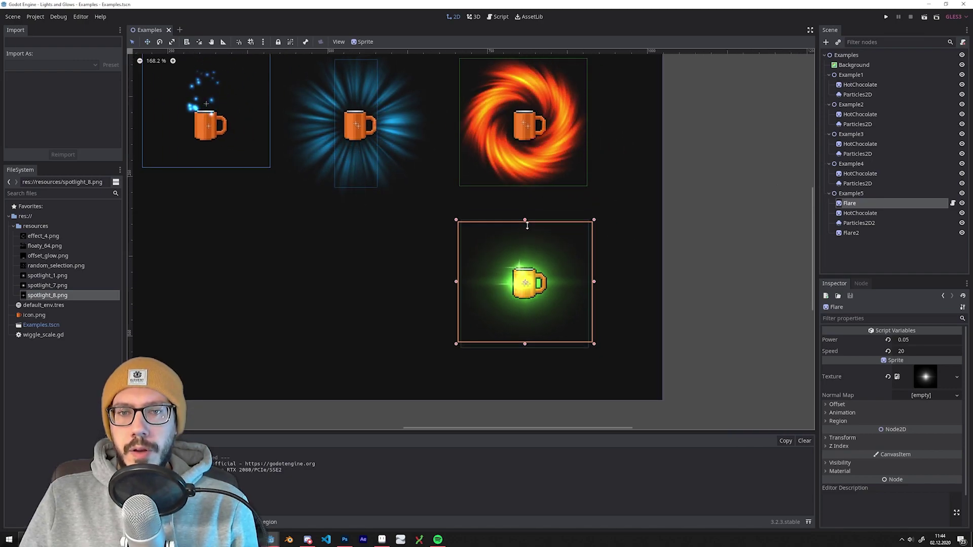
{"action": "left_click_drag", "start_coordinate": [527, 226], "coordinate": [527, 241]}
{"action": "key", "text": "F5"}
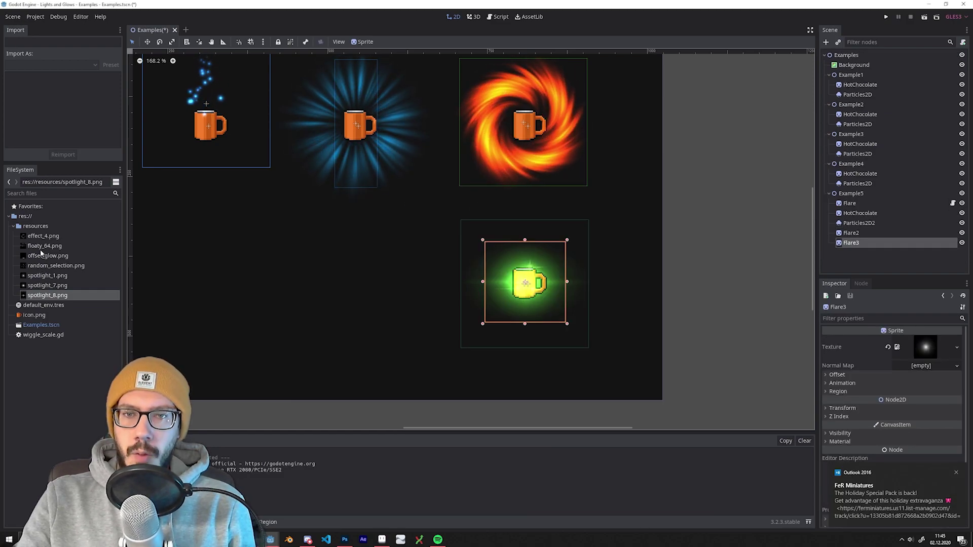
- Set Flare3's texture to effect_4.png and enlarge the sprite slightly around the mug
{"action": "left_click_drag", "start_coordinate": [41, 236], "coordinate": [926, 348]}
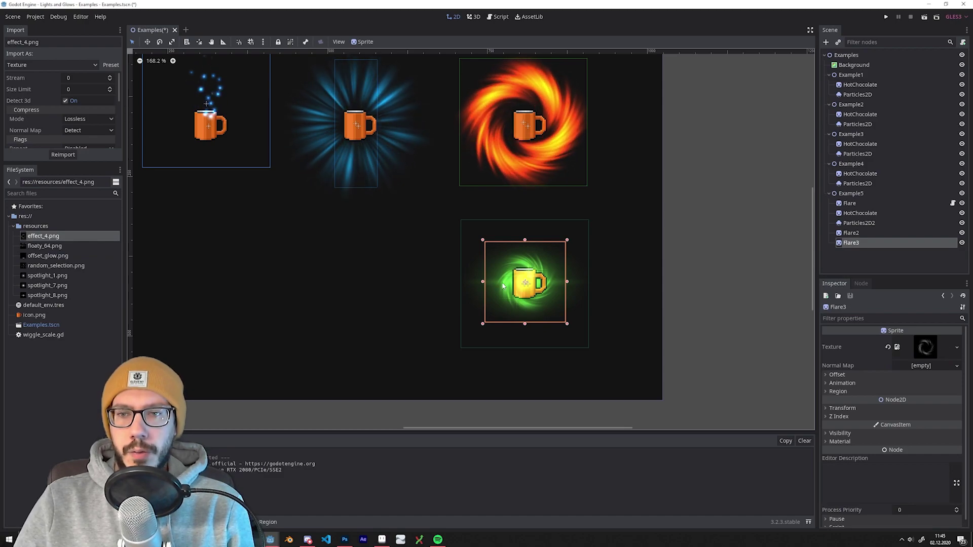
{"action": "left_click_drag", "start_coordinate": [567, 324], "coordinate": [581, 339]}
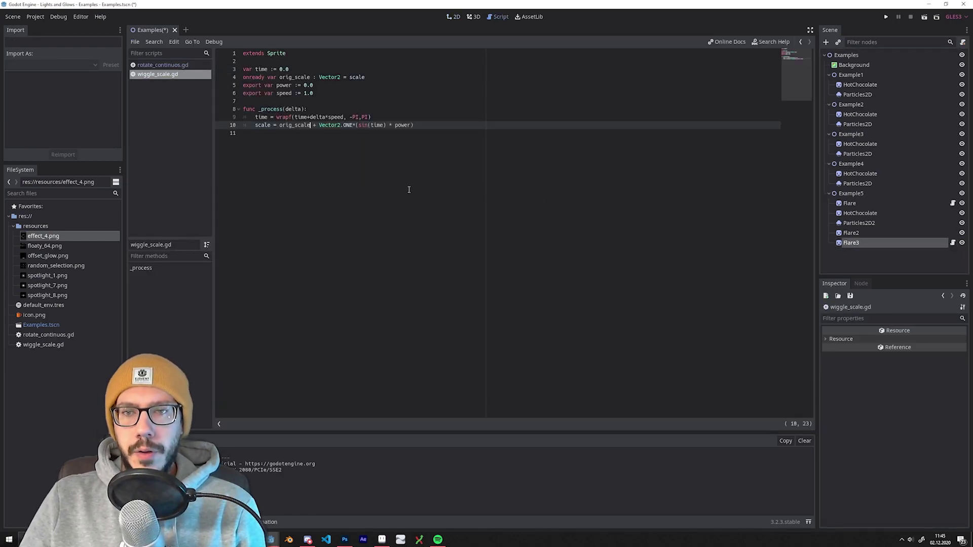
- Copy all the code of wiggle_scale.gd over the template code in Flare3's rotate_continuos.gd script
{"action": "key", "text": "ctrl+a"}
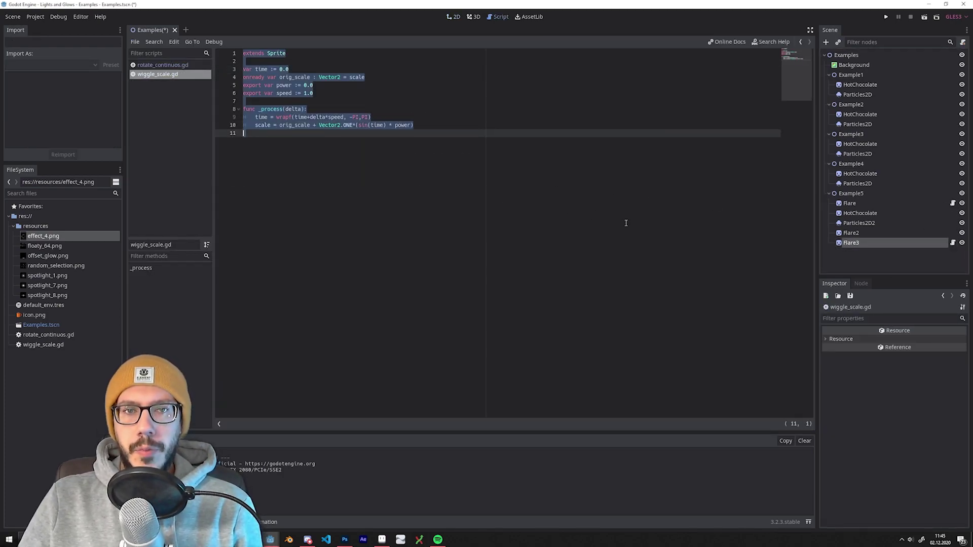
{"action": "key", "text": "ctrl+c"}
{"action": "left_click", "coordinate": [953, 244]}
{"action": "left_click", "coordinate": [441, 239]}
{"action": "key", "text": "ctrl+a"}
{"action": "key", "text": "ctrl+v"}
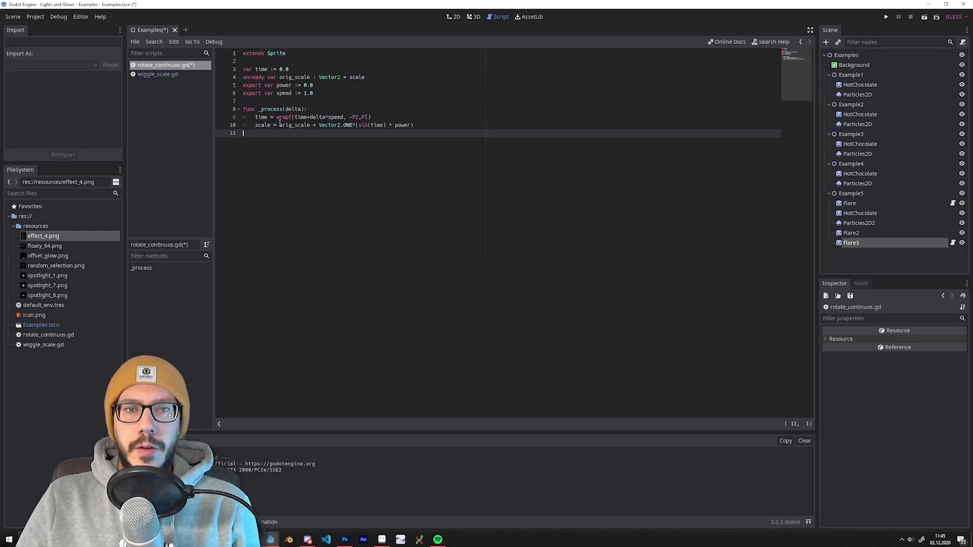
- Change the scale assignment at the end of _process to rotation = time
{"action": "double_click", "coordinate": [262, 125]}
{"action": "type", "text": "rotation"}
{"action": "left_click", "coordinate": [267, 118]}
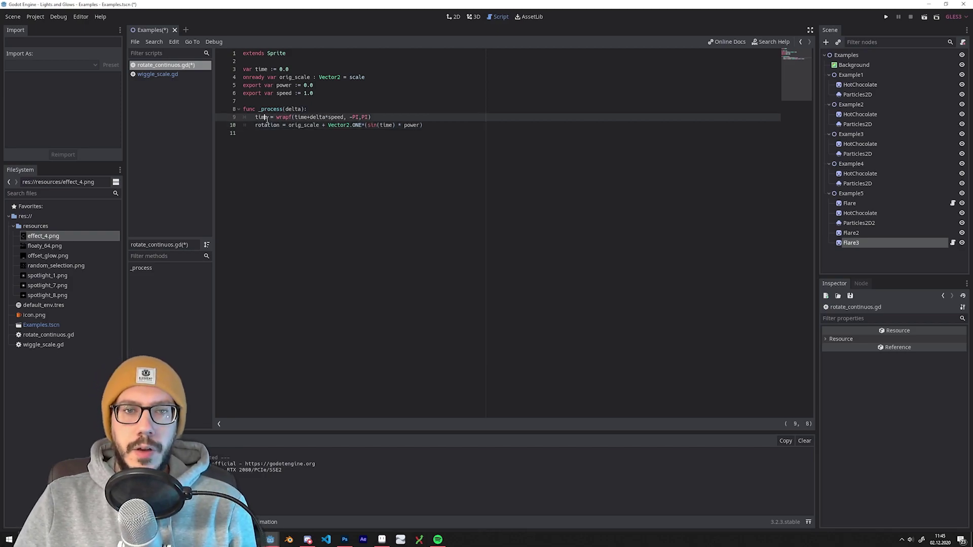
{"action": "double_click", "coordinate": [267, 118]}
{"action": "left_click_drag", "start_coordinate": [289, 126], "coordinate": [427, 130]}
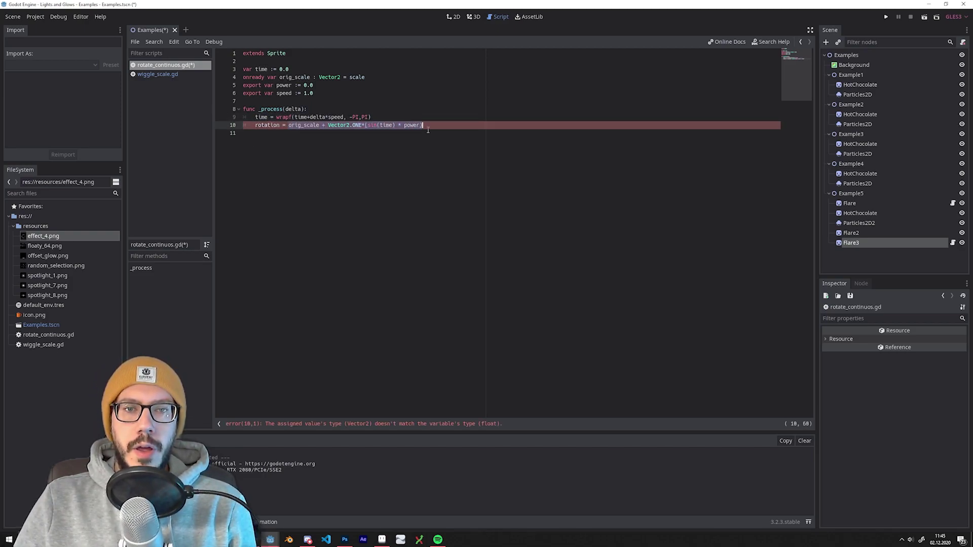
- Delete the power and orig_scale declarations from rotate_continuos.gd and save the script
{"action": "left_click_drag", "start_coordinate": [381, 85], "coordinate": [387, 78]}
{"action": "key", "text": "BackSpace"}
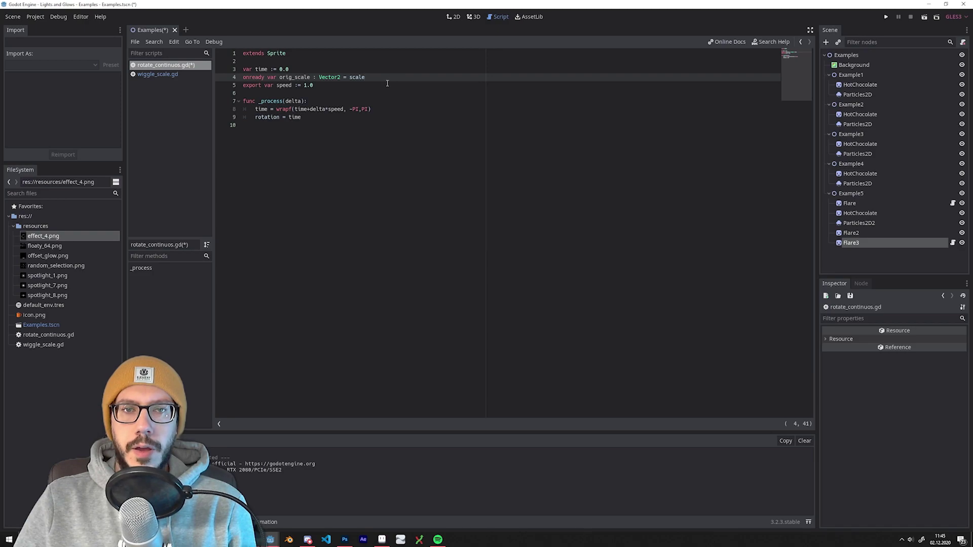
{"action": "key", "text": "shift+Up"}
{"action": "key", "text": "BackSpace"}
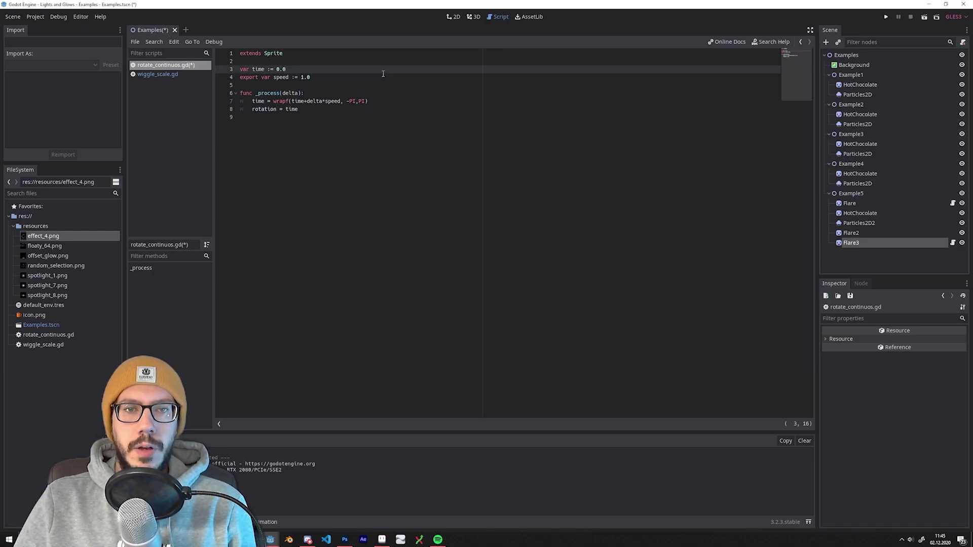
{"action": "key", "text": "ctrl+s"}
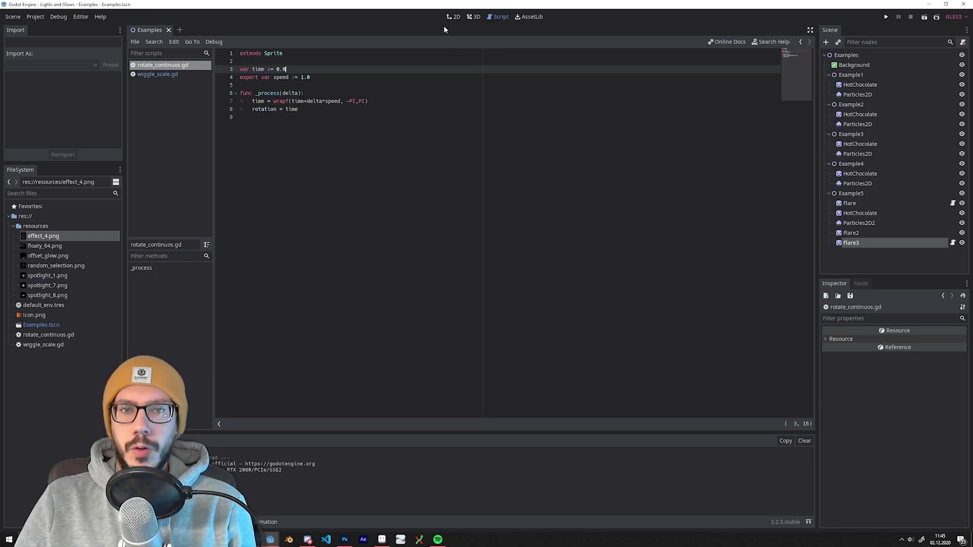
- Set Flare3's Speed script variable to 10, test-run the project and close the run window
{"action": "left_click", "coordinate": [453, 16]}
{"action": "left_click", "coordinate": [852, 244]}
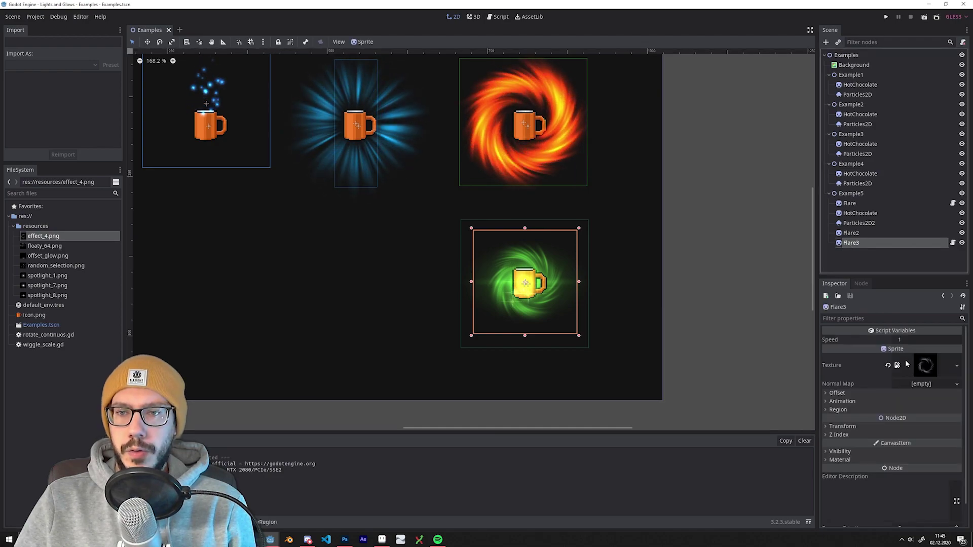
{"action": "left_click", "coordinate": [900, 340]}
{"action": "type", "text": "10"}
{"action": "key", "text": "Return"}
{"action": "key", "text": "F5"}
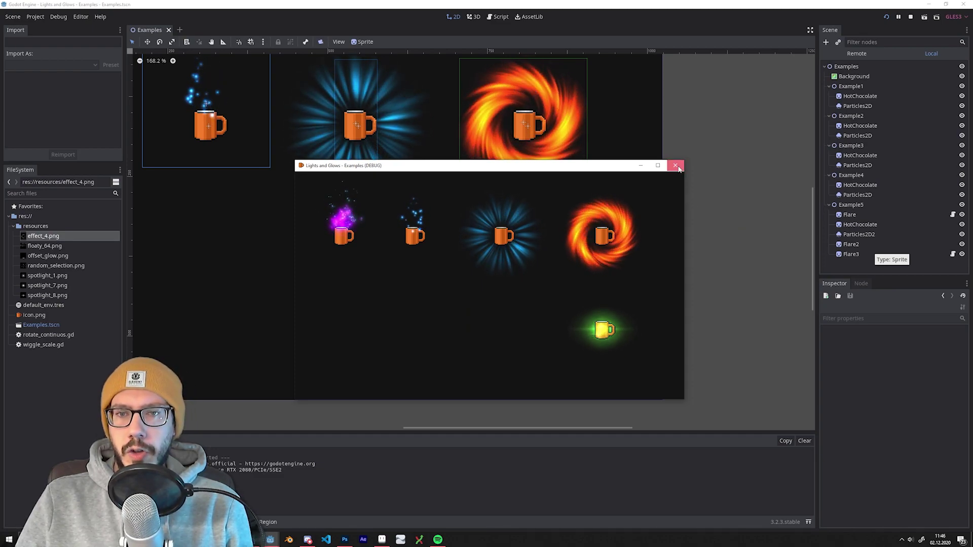
{"action": "left_click", "coordinate": [675, 165]}
- Attach wiggle_scale.gd to the Example5 node, enter a Power value for it, and test-run the project
{"action": "left_click", "coordinate": [852, 193]}
{"action": "right_click", "coordinate": [853, 194]}
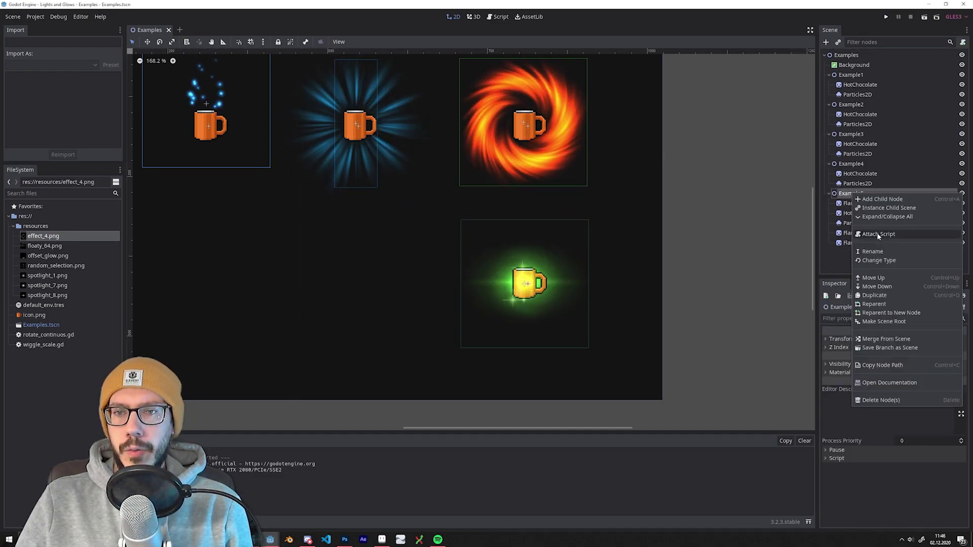
{"action": "left_click", "coordinate": [878, 234]}
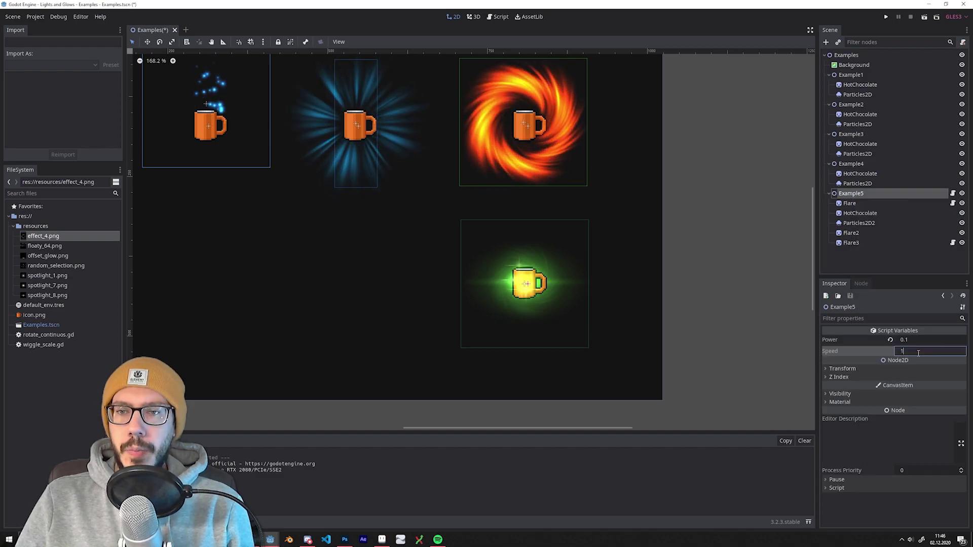
{"action": "left_click", "coordinate": [910, 340]}
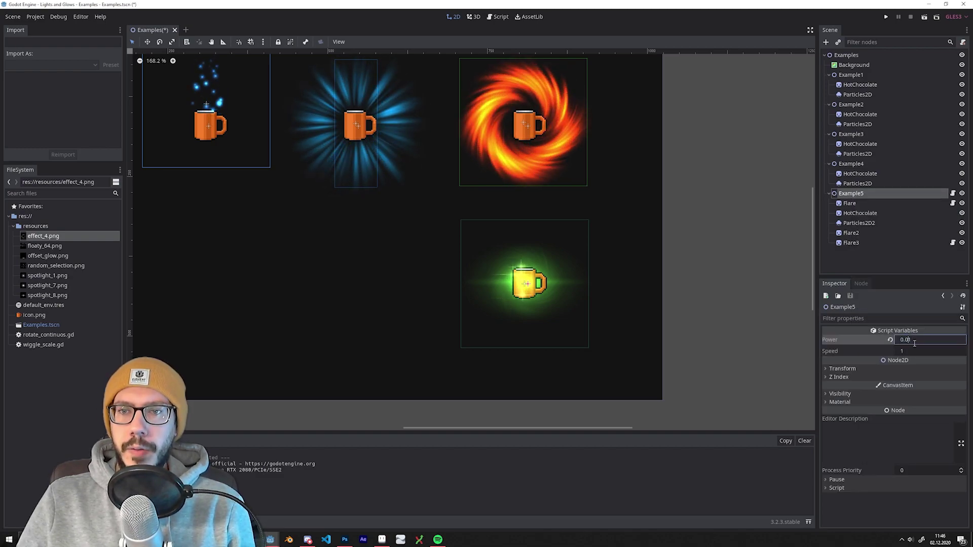
{"action": "key", "text": "F5"}
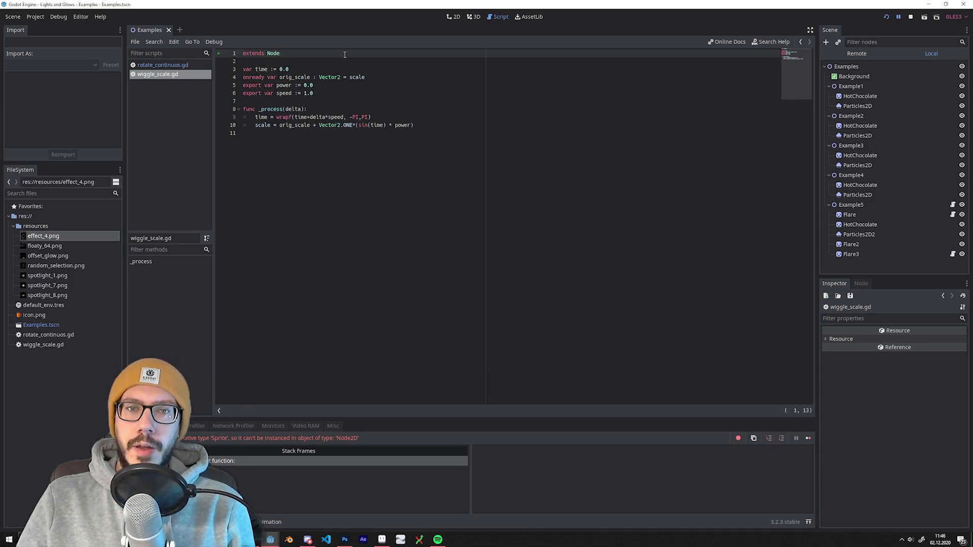
- Check the base-class change in wiggle_scale.gd by test-running the project from the 2D view, and close the run window
{"action": "left_click", "coordinate": [456, 18]}
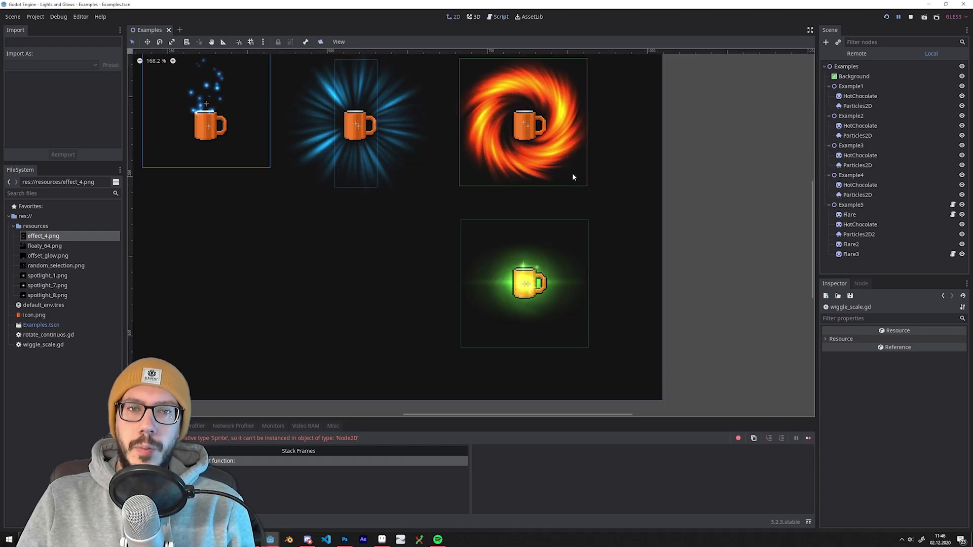
{"action": "key", "text": "F5"}
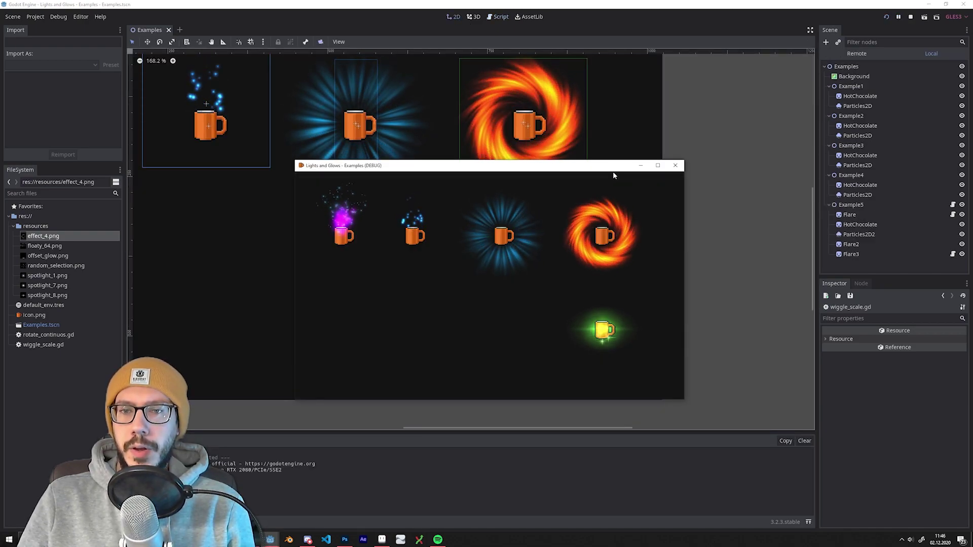
{"action": "left_click", "coordinate": [675, 165]}
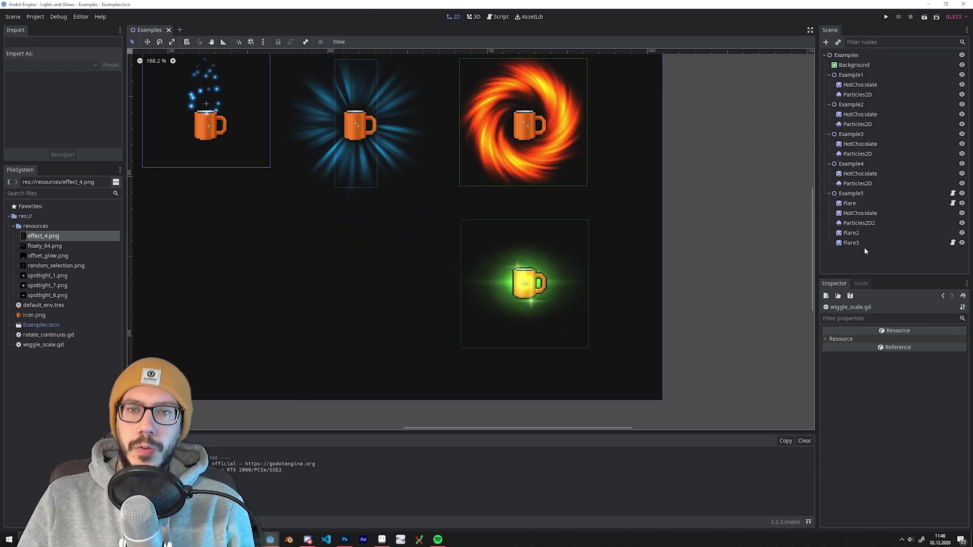
- Set Example5's Power script variable to 0.1 and test-run the project
{"action": "left_click", "coordinate": [857, 193]}
{"action": "key", "text": "F5"}
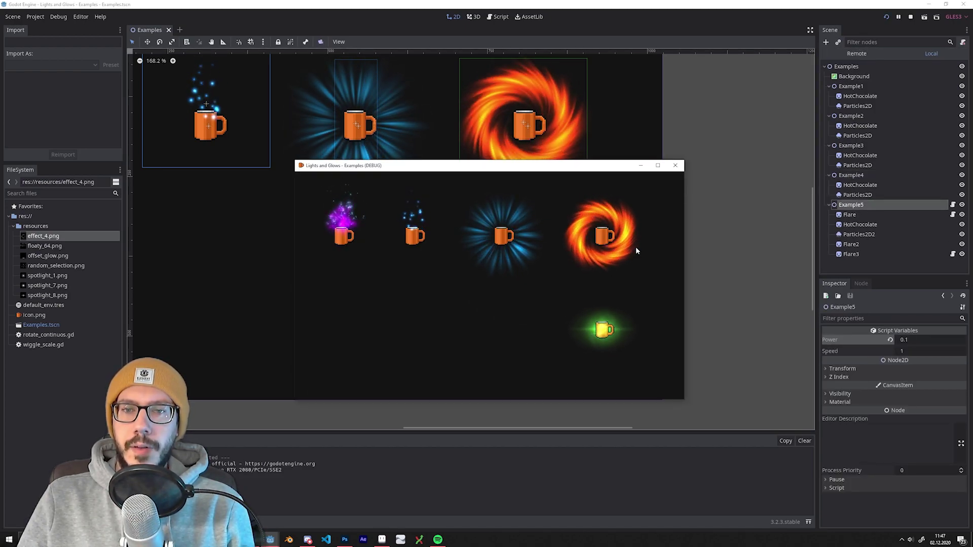
- Set Example5's Speed script variable to 5, test-run the project and close the run window
{"action": "left_click", "coordinate": [676, 166]}
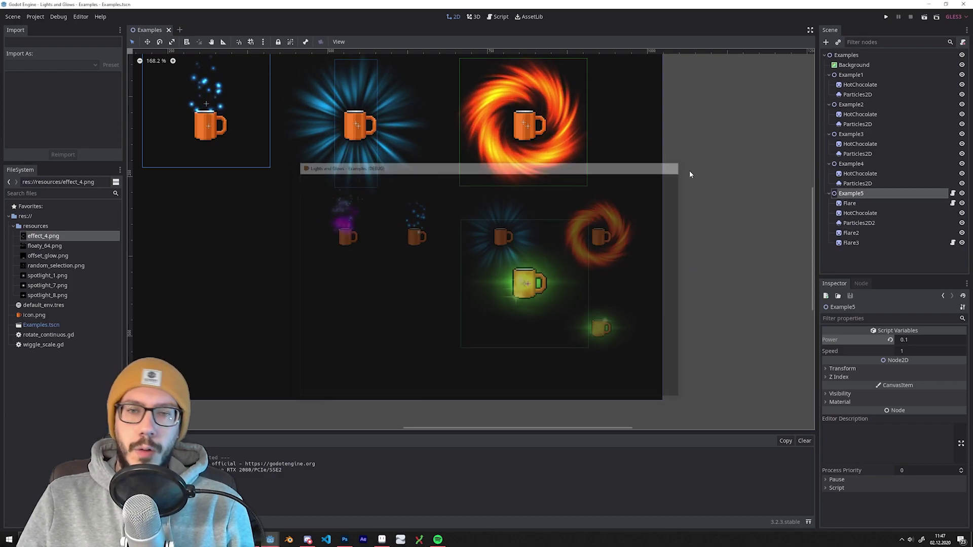
{"action": "left_click", "coordinate": [918, 351]}
{"action": "type", "text": "5"}
{"action": "key", "text": "Return"}
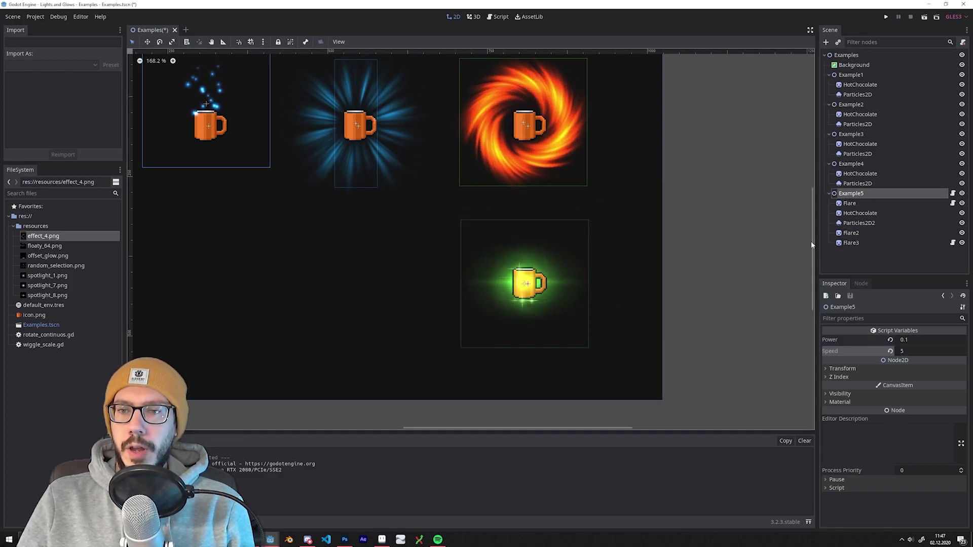
{"action": "key", "text": "F5"}
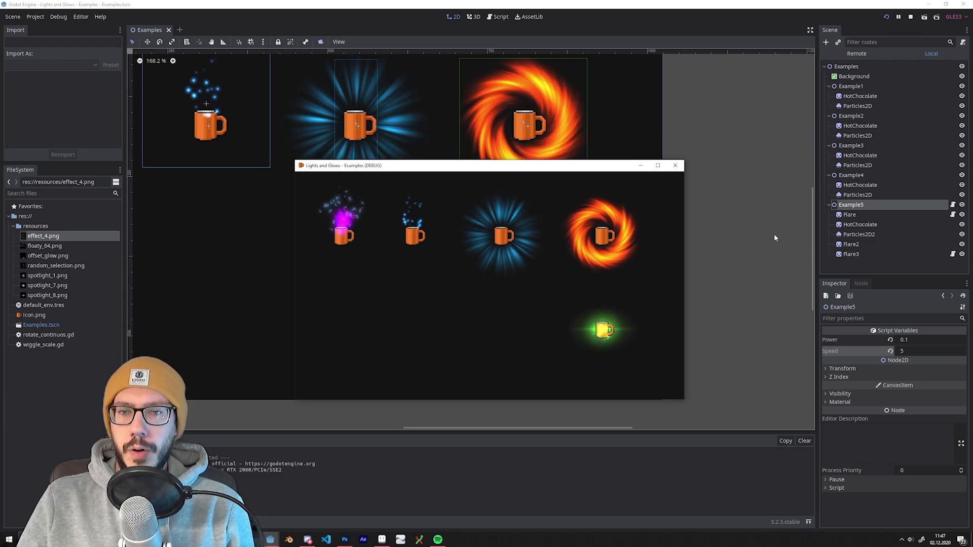
{"action": "left_click", "coordinate": [675, 166]}
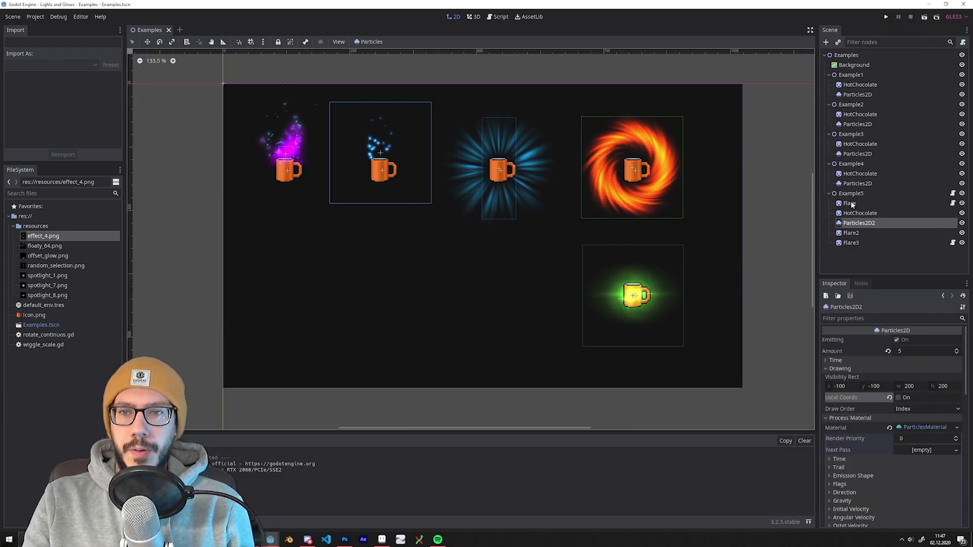
- Duplicate Example5's Flare sprite and move the copy under Example2, between HotChocolate and Particles2D
{"action": "left_click", "coordinate": [849, 203]}
{"action": "key", "text": "ctrl+d"}
{"action": "left_click_drag", "start_coordinate": [862, 209], "coordinate": [869, 120]}
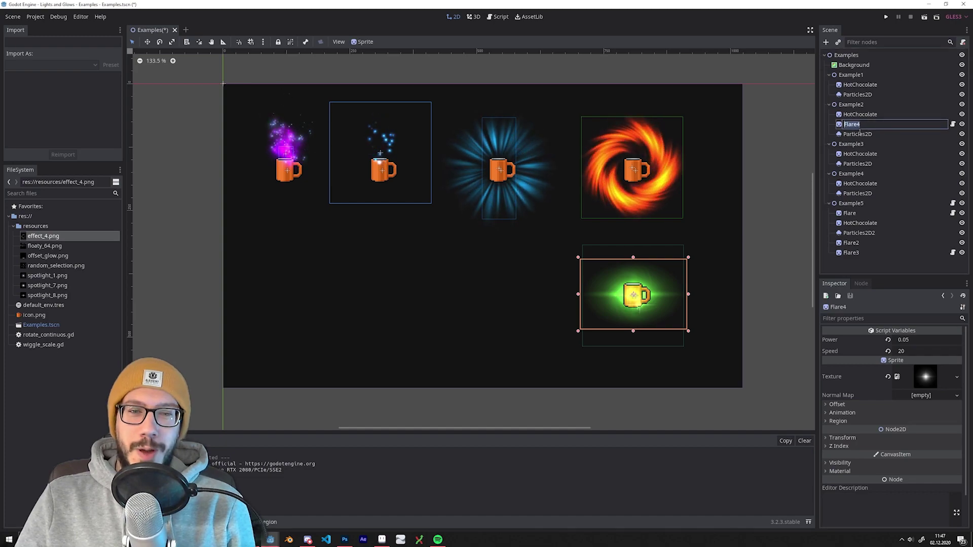
- Set the position of the copied flare under Example2 to x 0, y 0
{"action": "left_click", "coordinate": [845, 438]}
{"action": "left_click", "coordinate": [905, 446]}
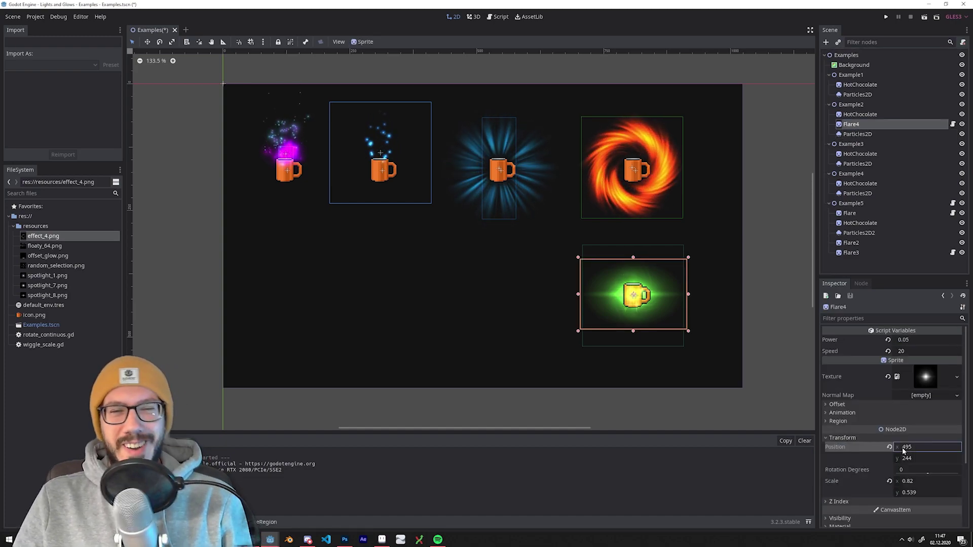
{"action": "type", "text": "0"}
{"action": "key", "text": "Tab"}
{"action": "type", "text": "0"}
{"action": "key", "text": "Return"}
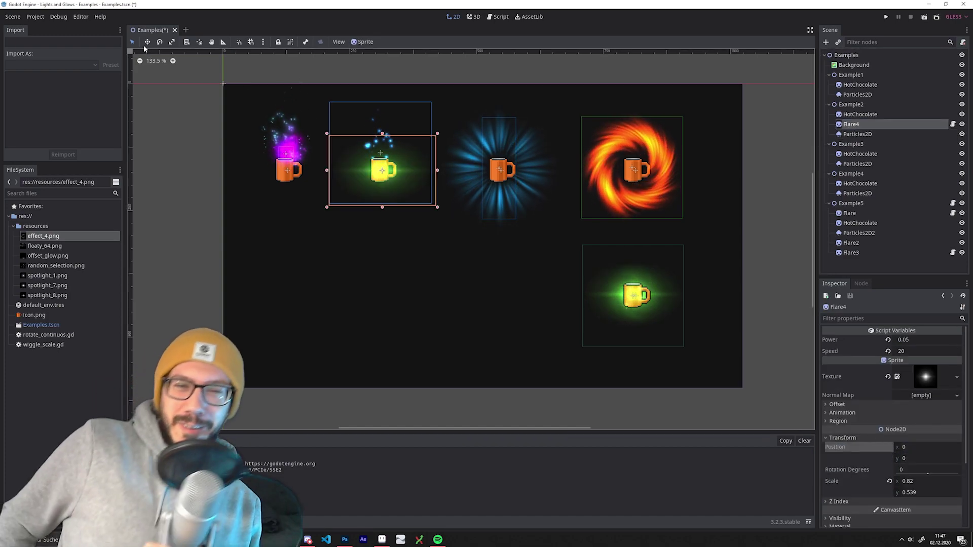
- Move Example2's flare up over the mug's rim to about (-4, -23) and shrink it to a scale of about 0.46 by 0.31
{"action": "key", "text": "w"}
{"action": "left_click_drag", "start_coordinate": [400, 180], "coordinate": [399, 169]}
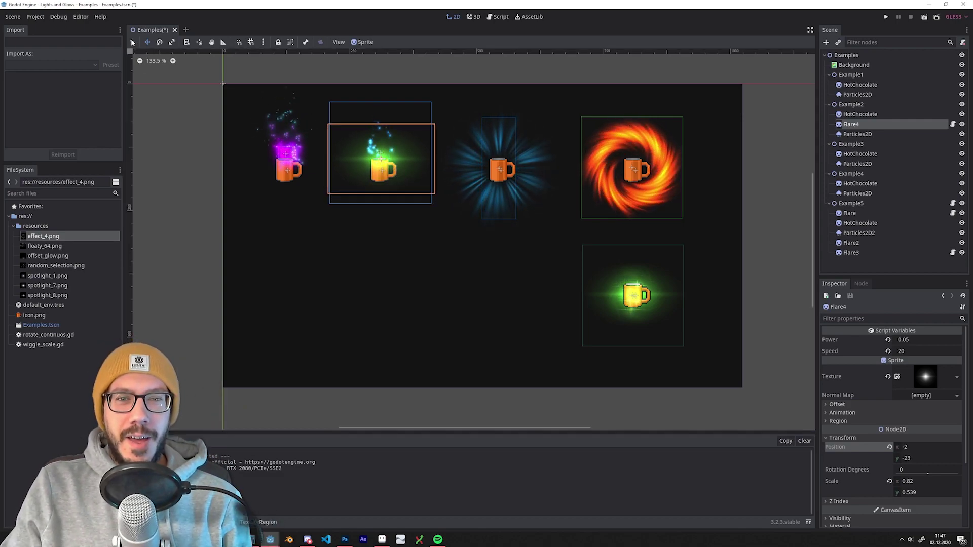
{"action": "left_click_drag", "start_coordinate": [435, 198], "coordinate": [417, 184]}
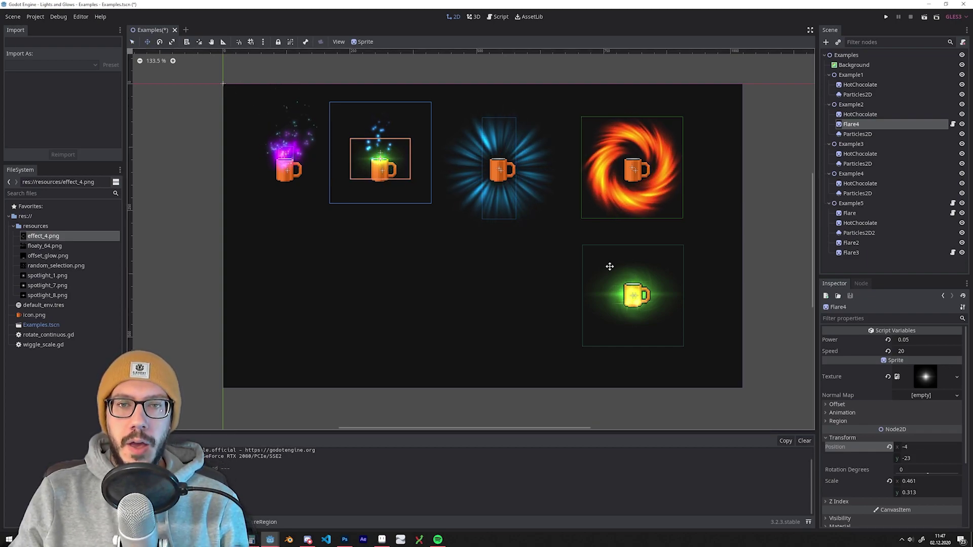
- Open the Modulate colour picker for Example2's flare
{"action": "left_click", "coordinate": [842, 438]}
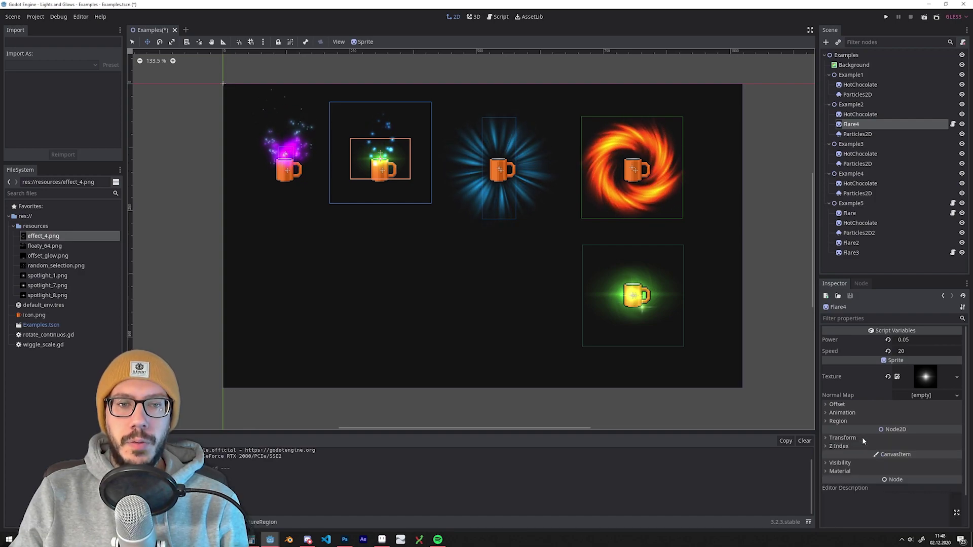
{"action": "left_click", "coordinate": [841, 463]}
{"action": "left_click", "coordinate": [907, 486]}
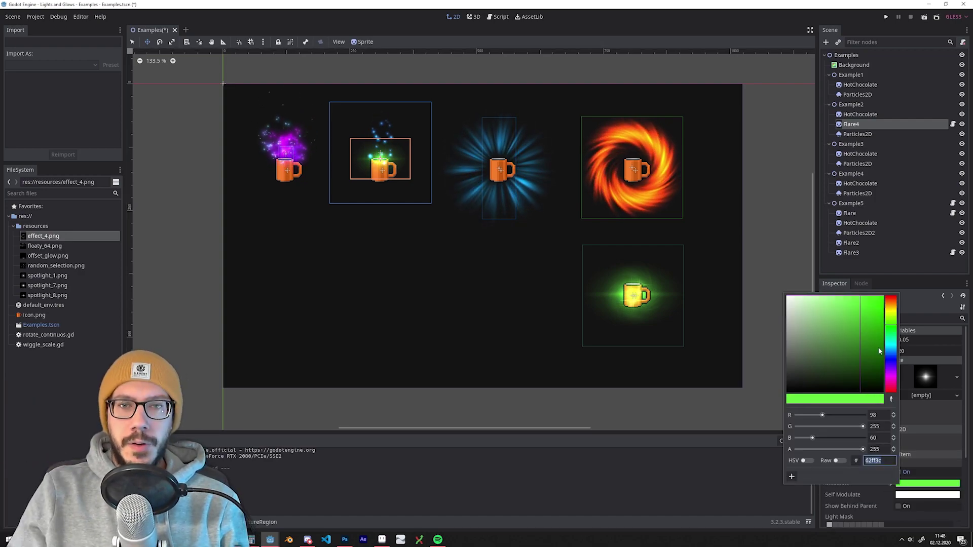